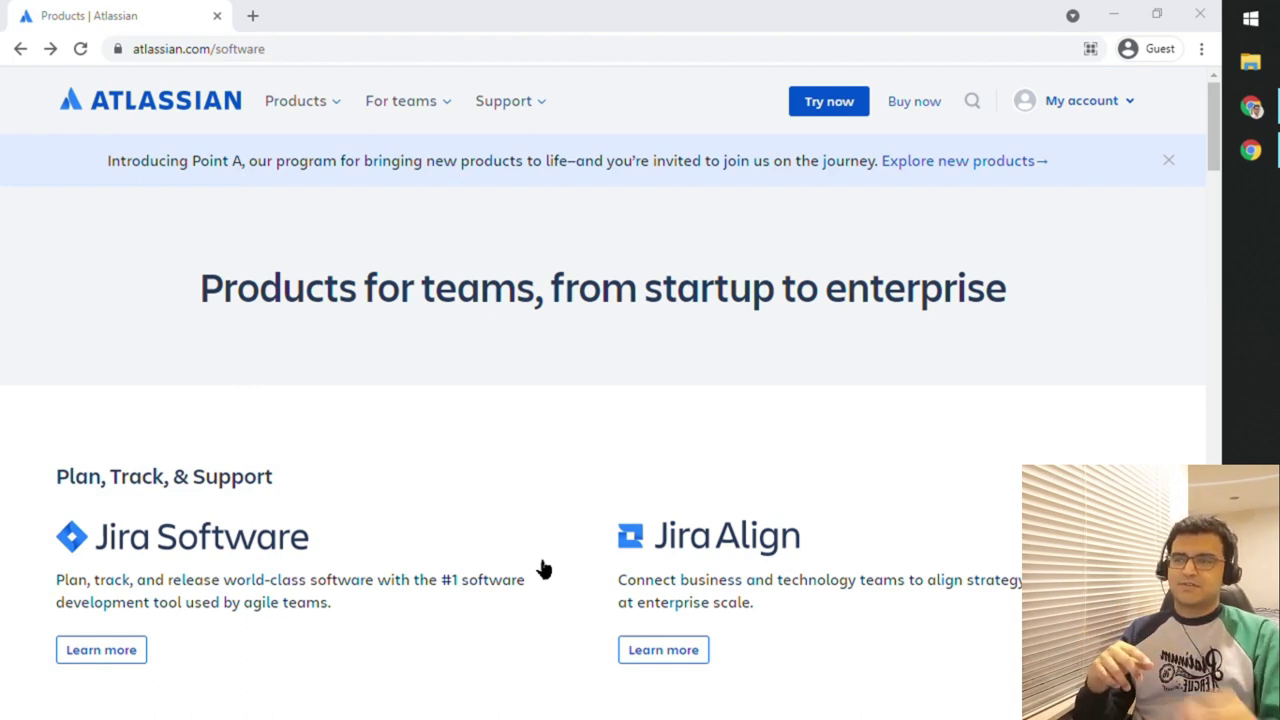
- Start a free Confluence cloud trial from the Atlassian products page and proceed past the second-product offer
click(826, 112)
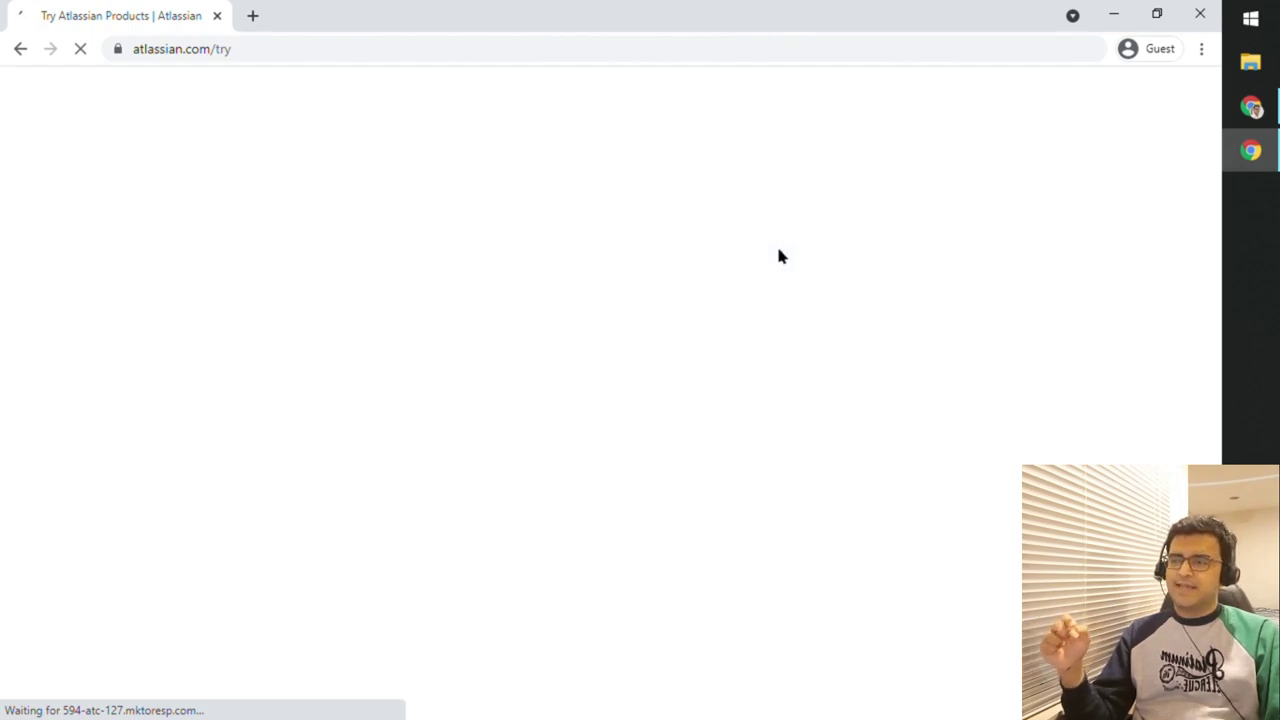
scroll(713, 293, down, 5)
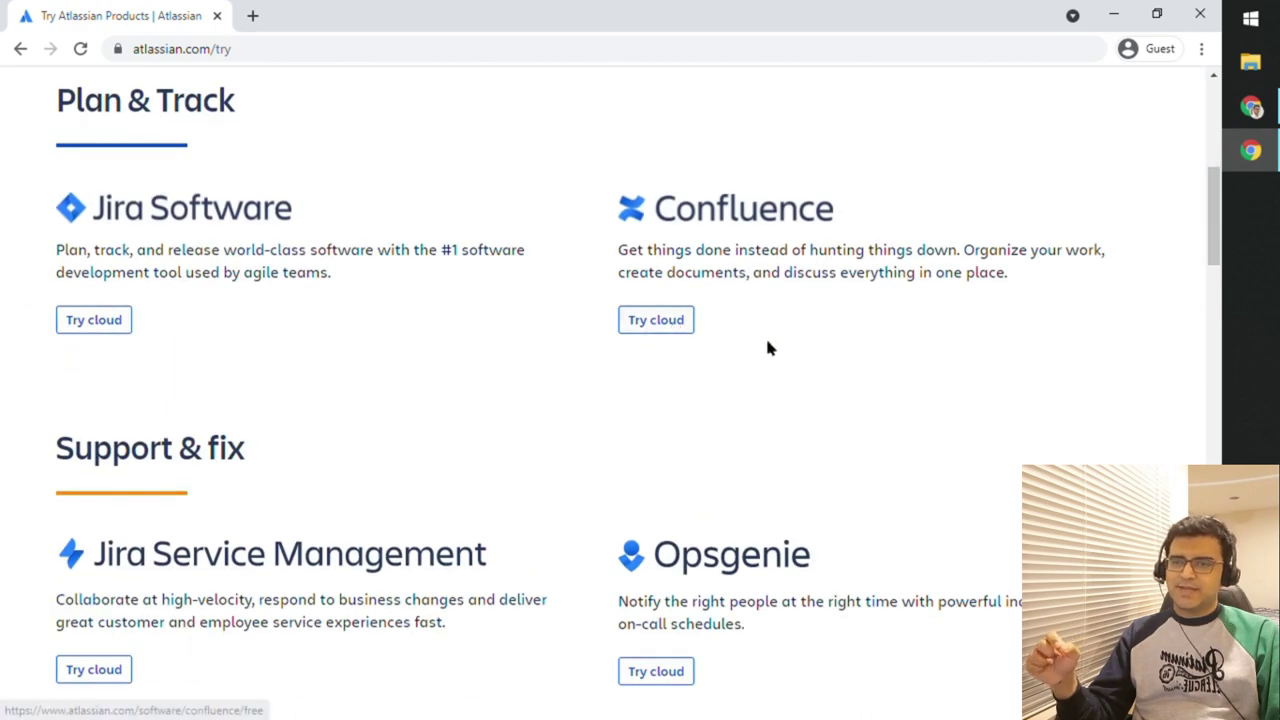
click(670, 328)
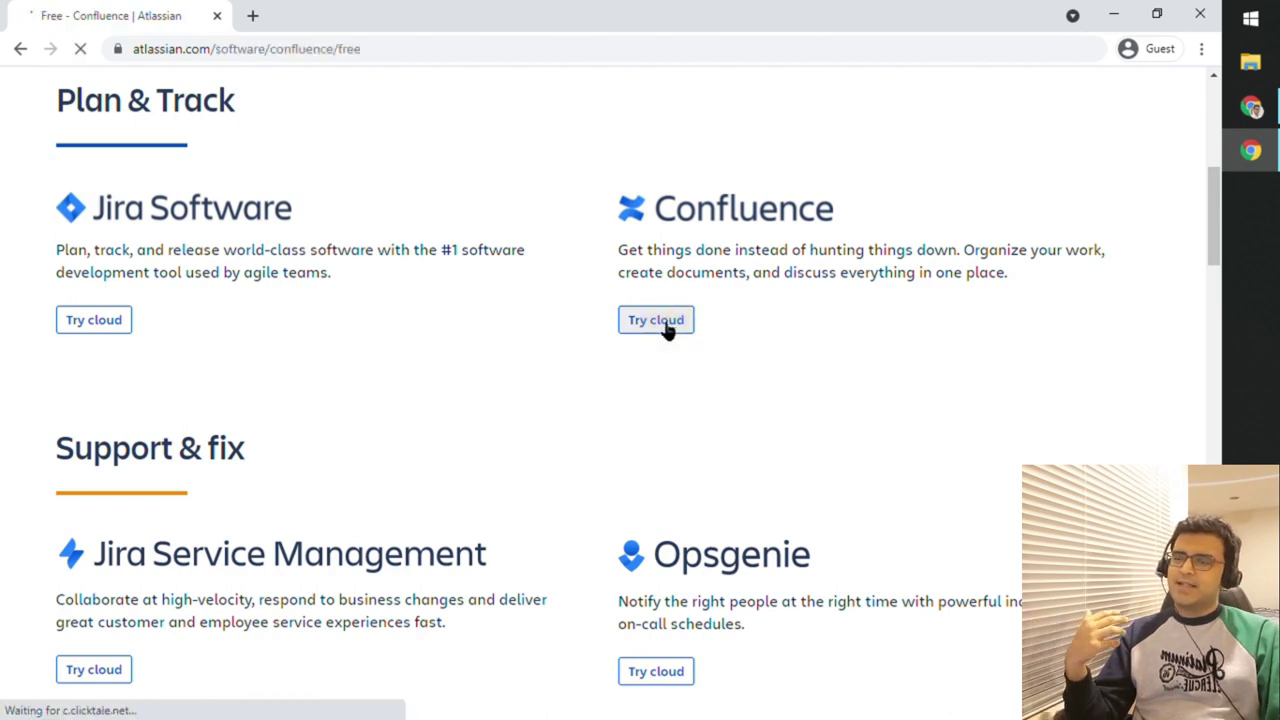
scroll(668, 322, down, 2)
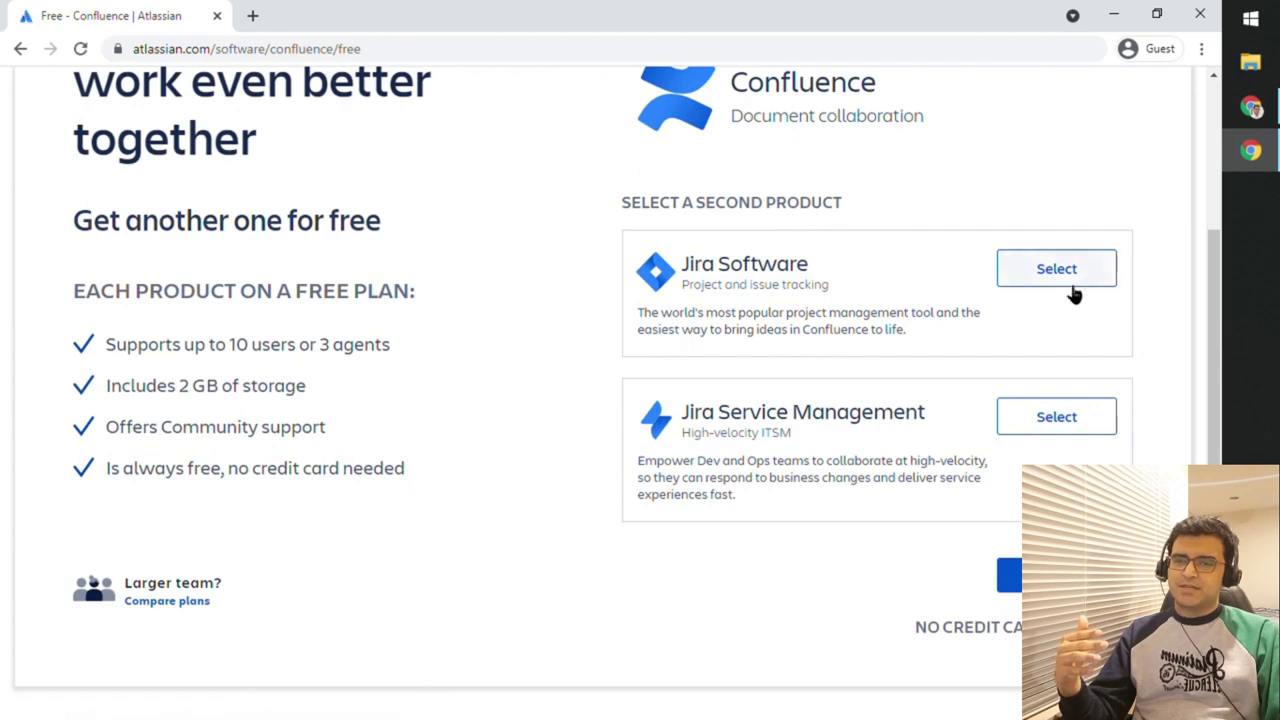
click(1010, 575)
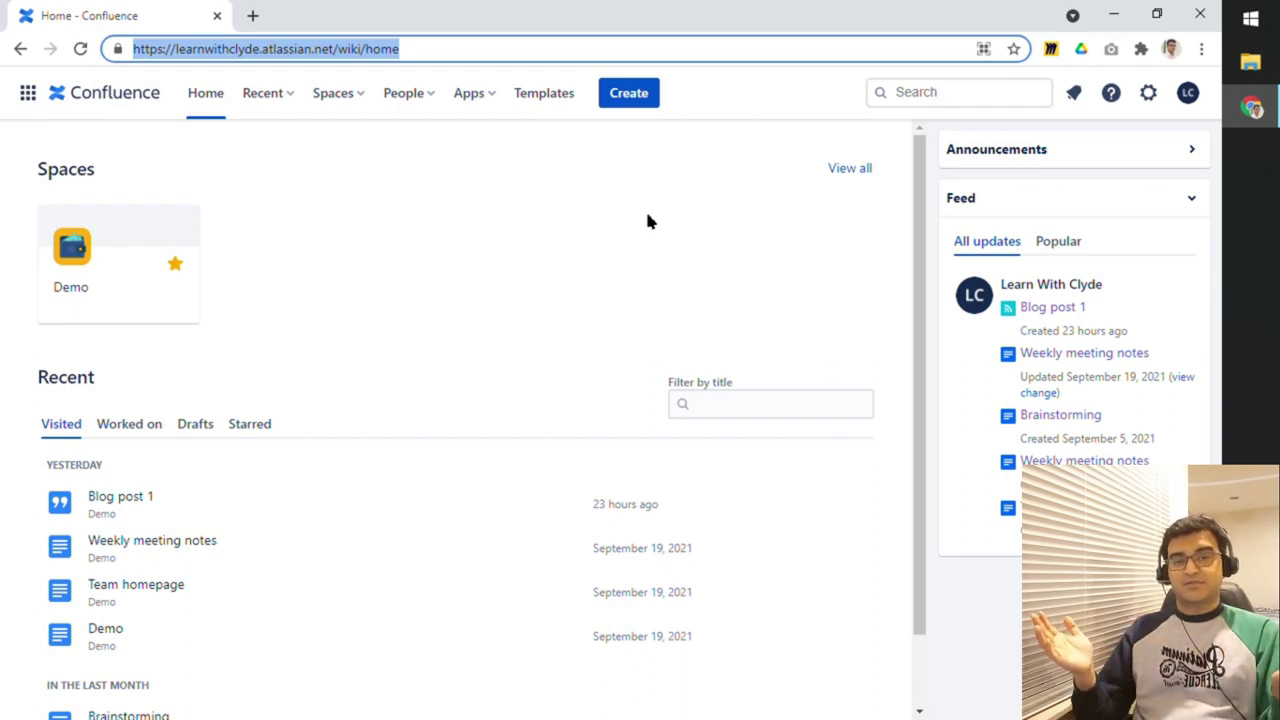
- Examine the site name portion of the Confluence home page's web address
click(559, 224)
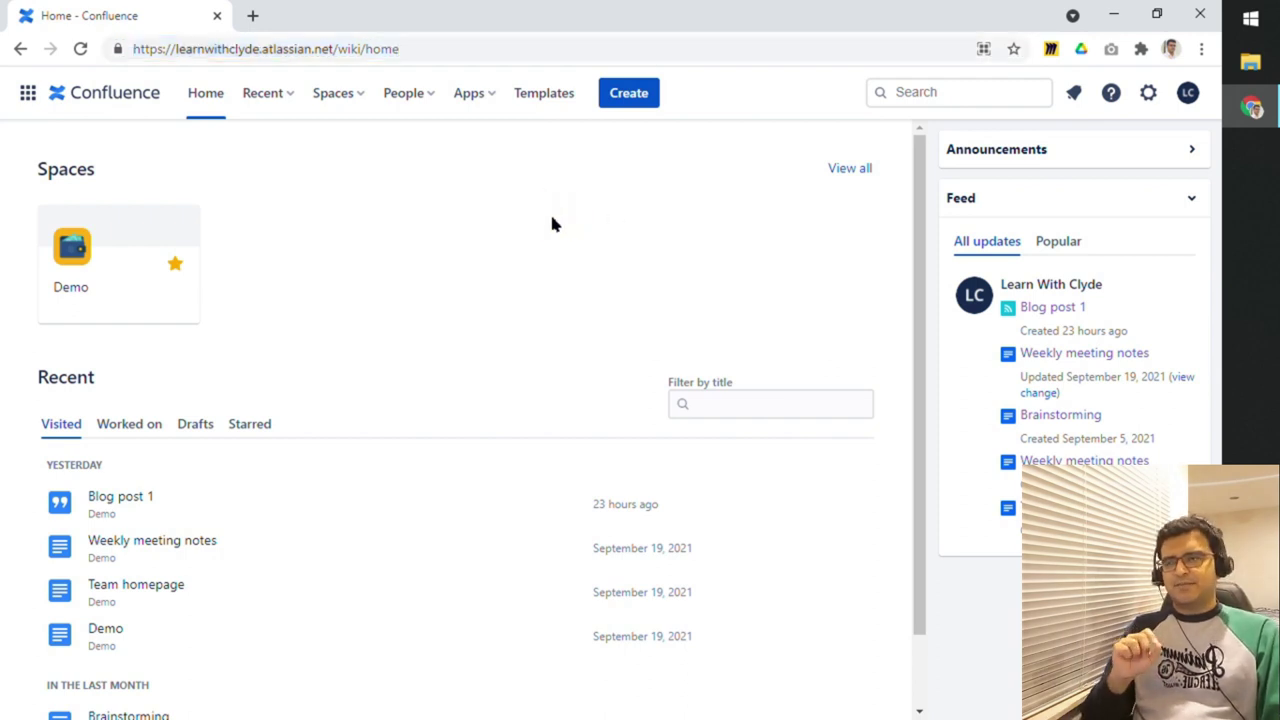
click(237, 48)
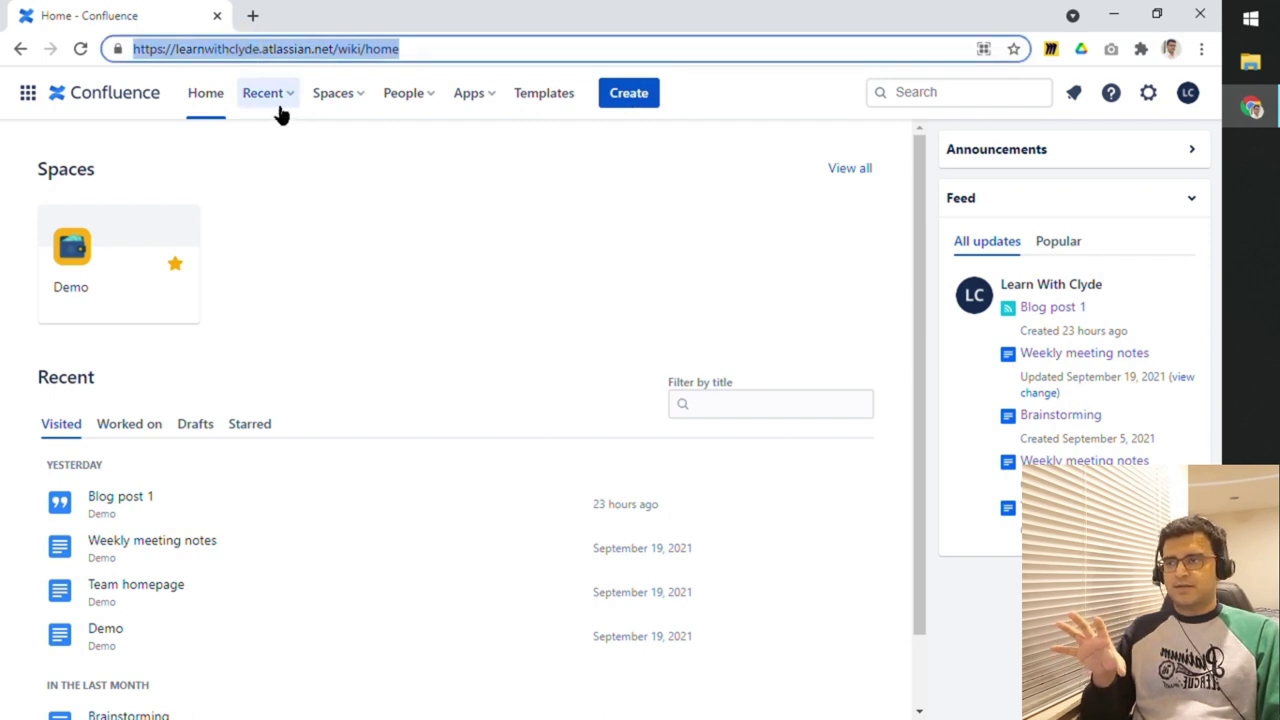
click(244, 49)
double_click(246, 50)
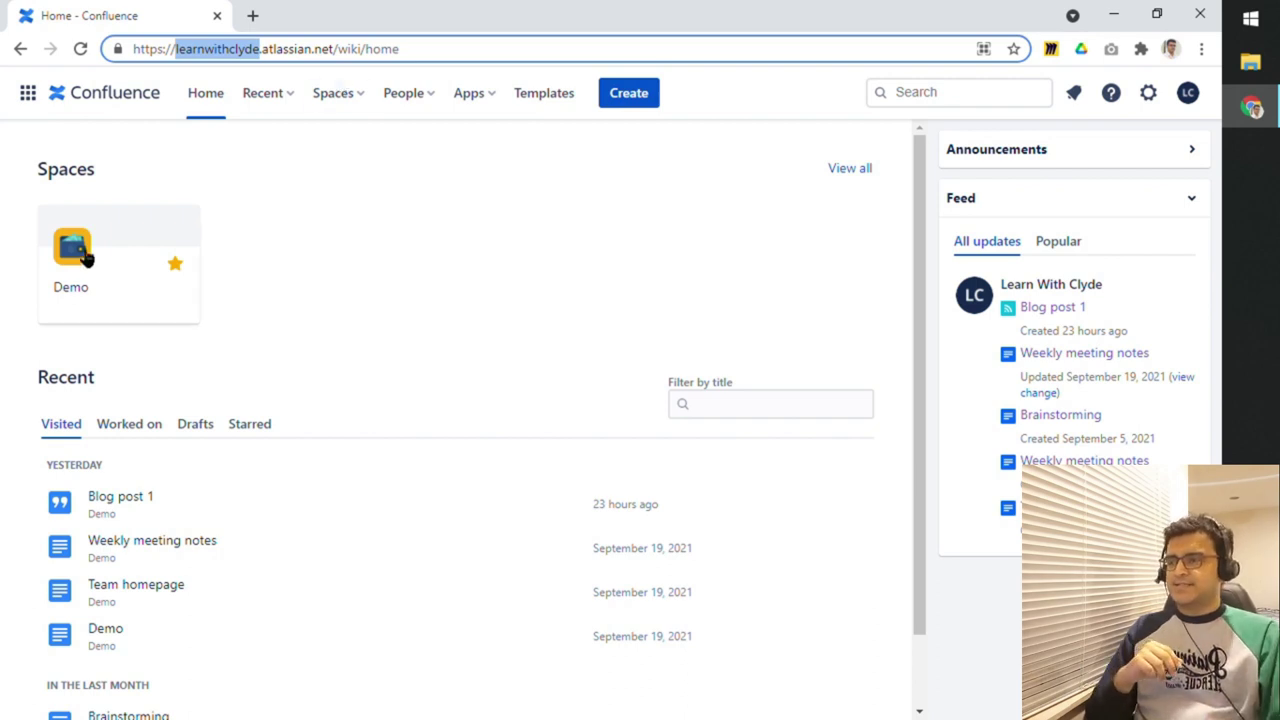
- Open the Demo space and examine the space key in its web address
click(151, 250)
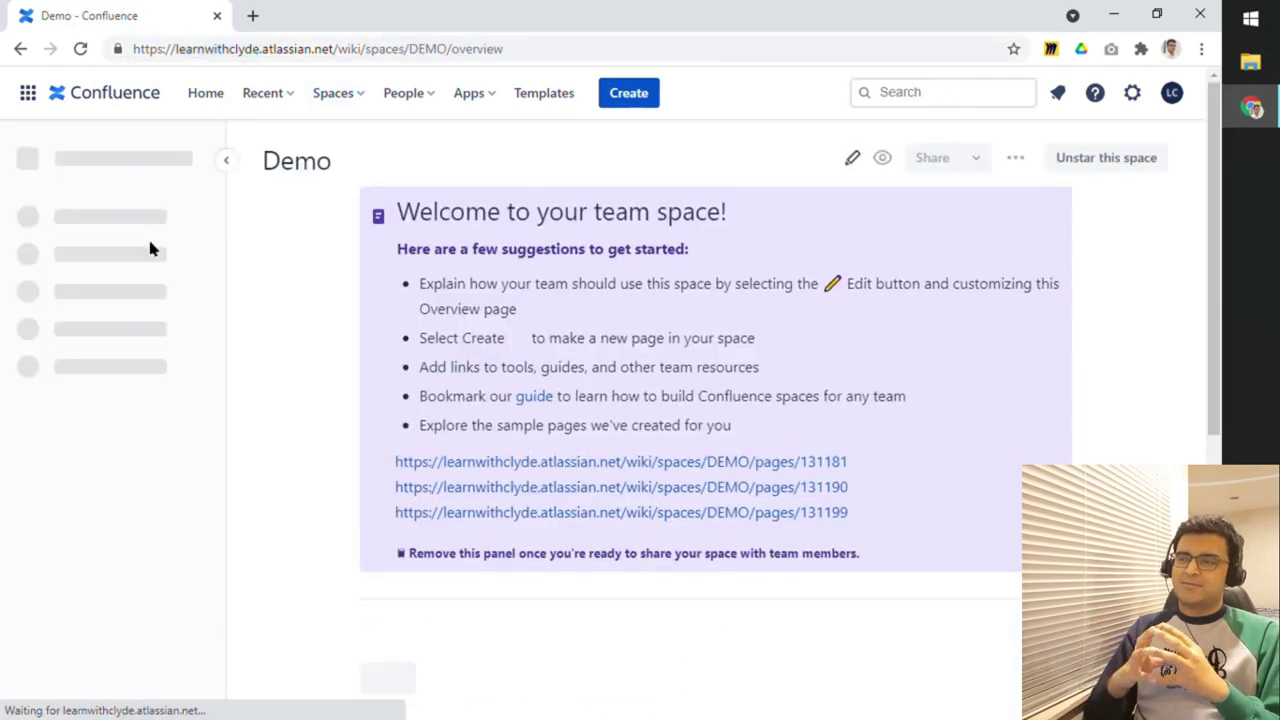
key(super+Down)
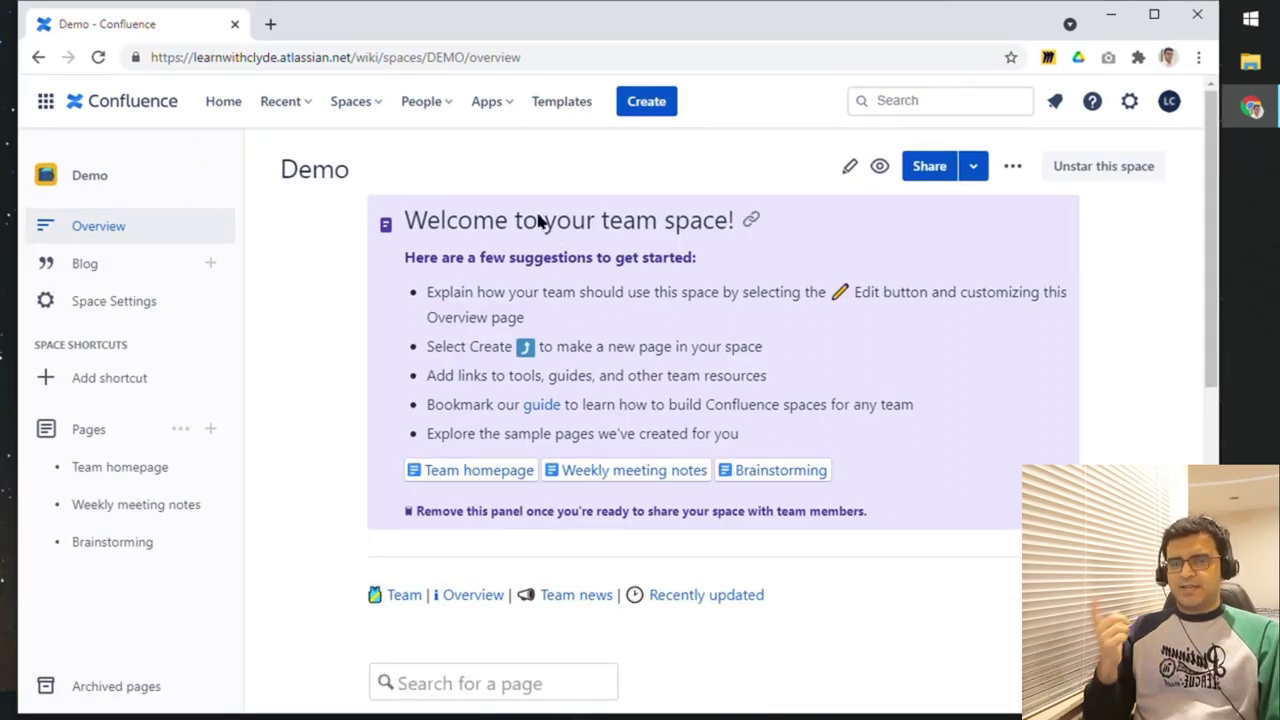
click(247, 57)
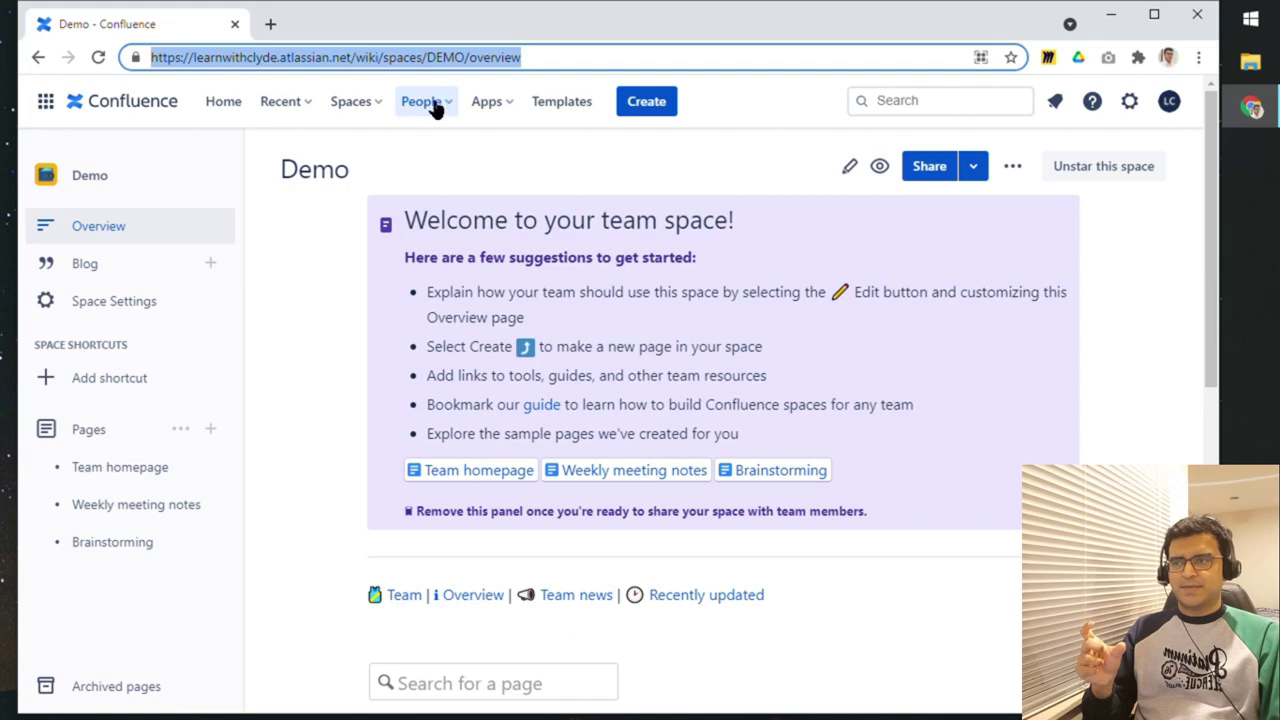
double_click(446, 57)
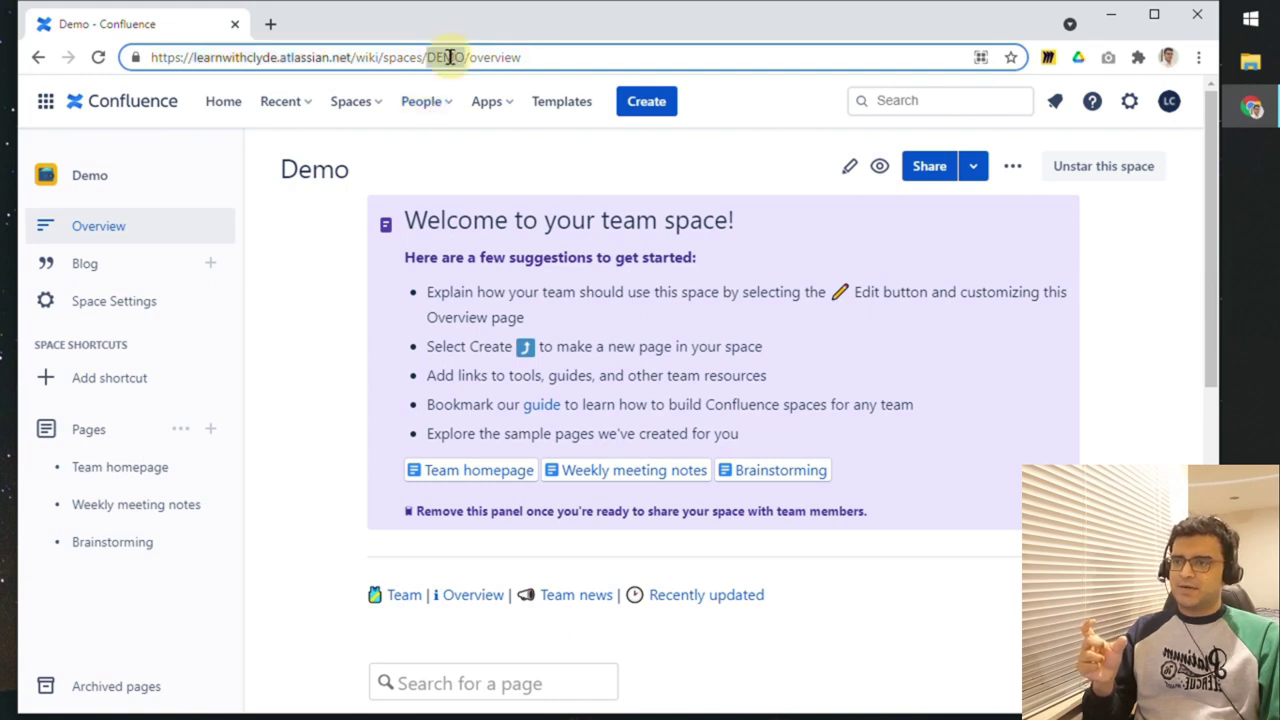
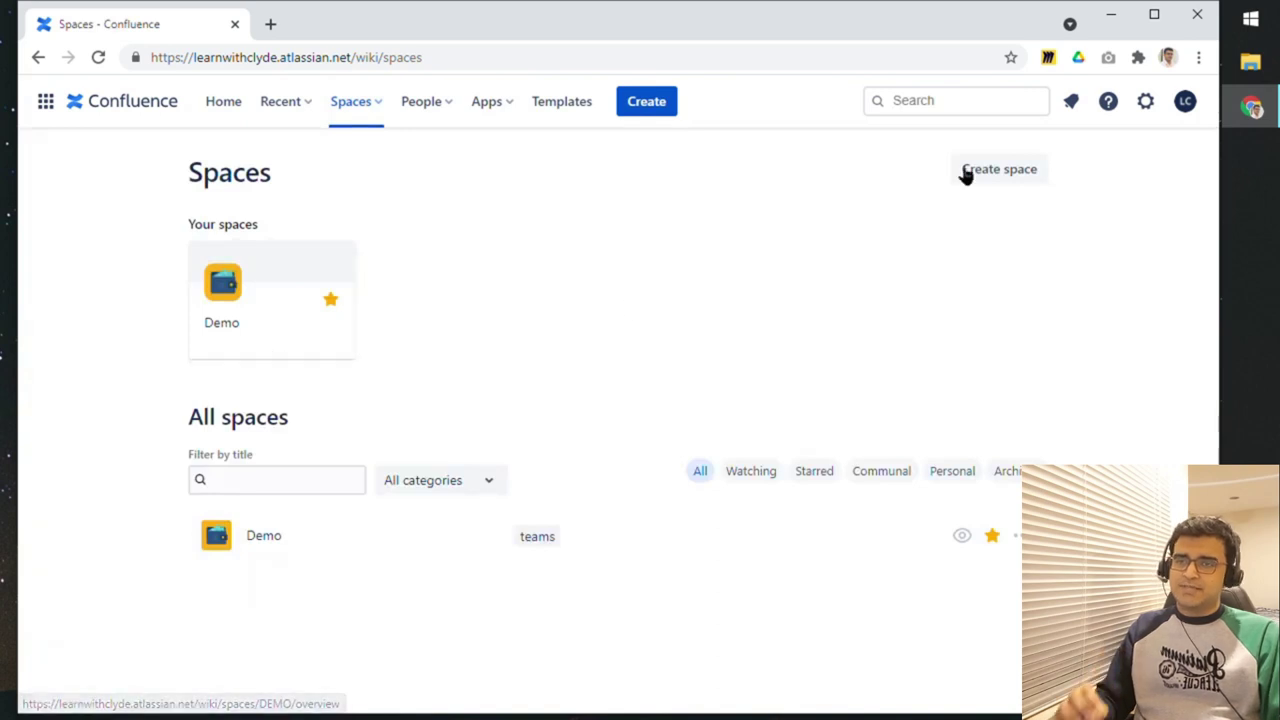
- Start creating a new space from the Blank space template
click(1006, 186)
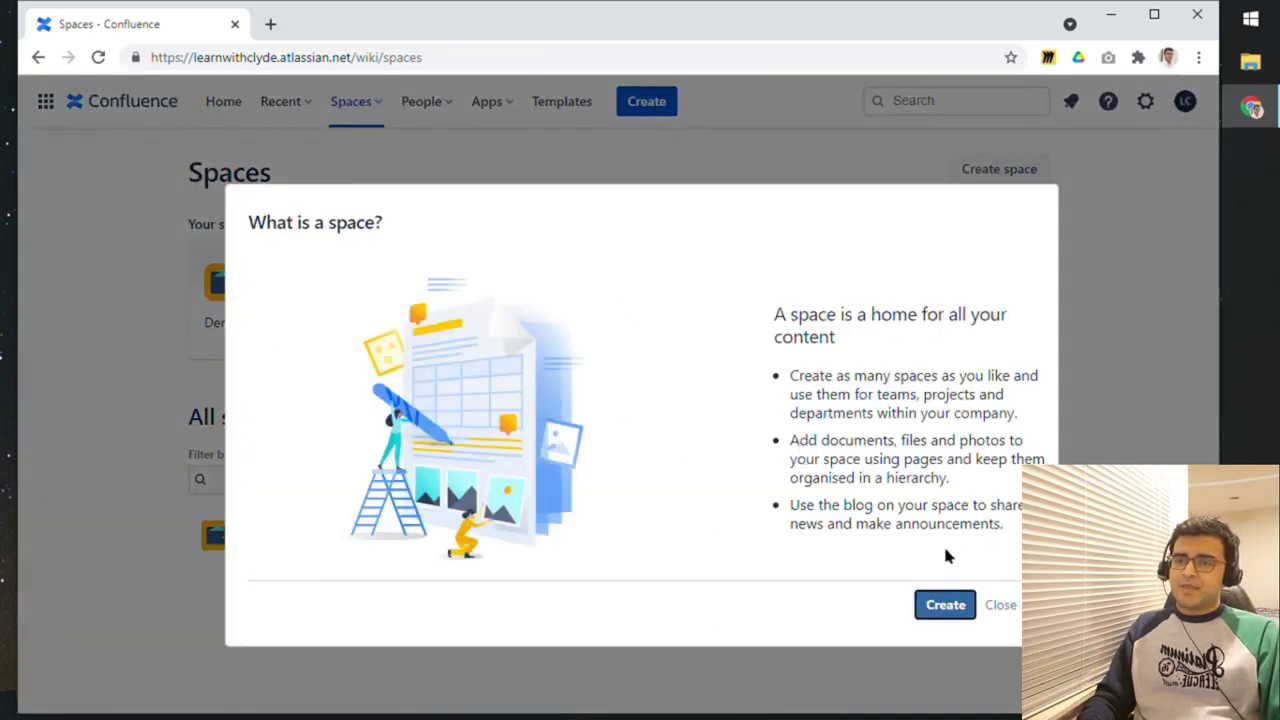
click(946, 606)
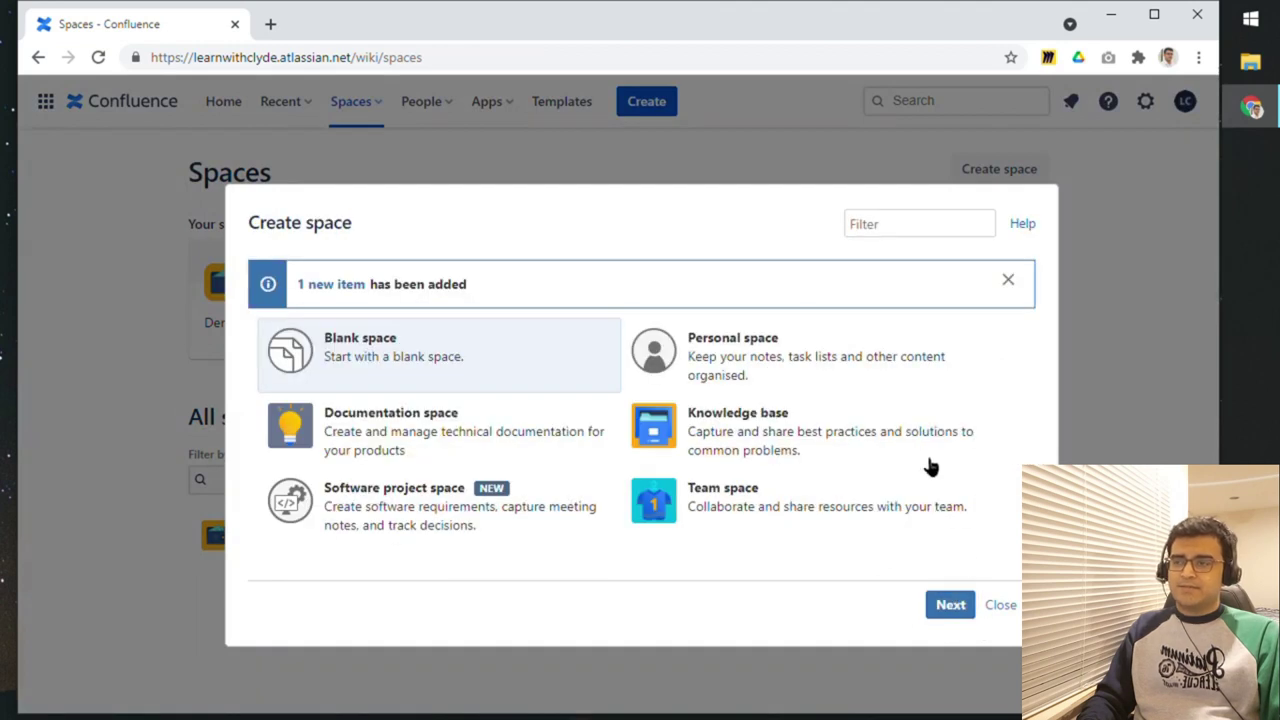
click(510, 358)
click(950, 608)
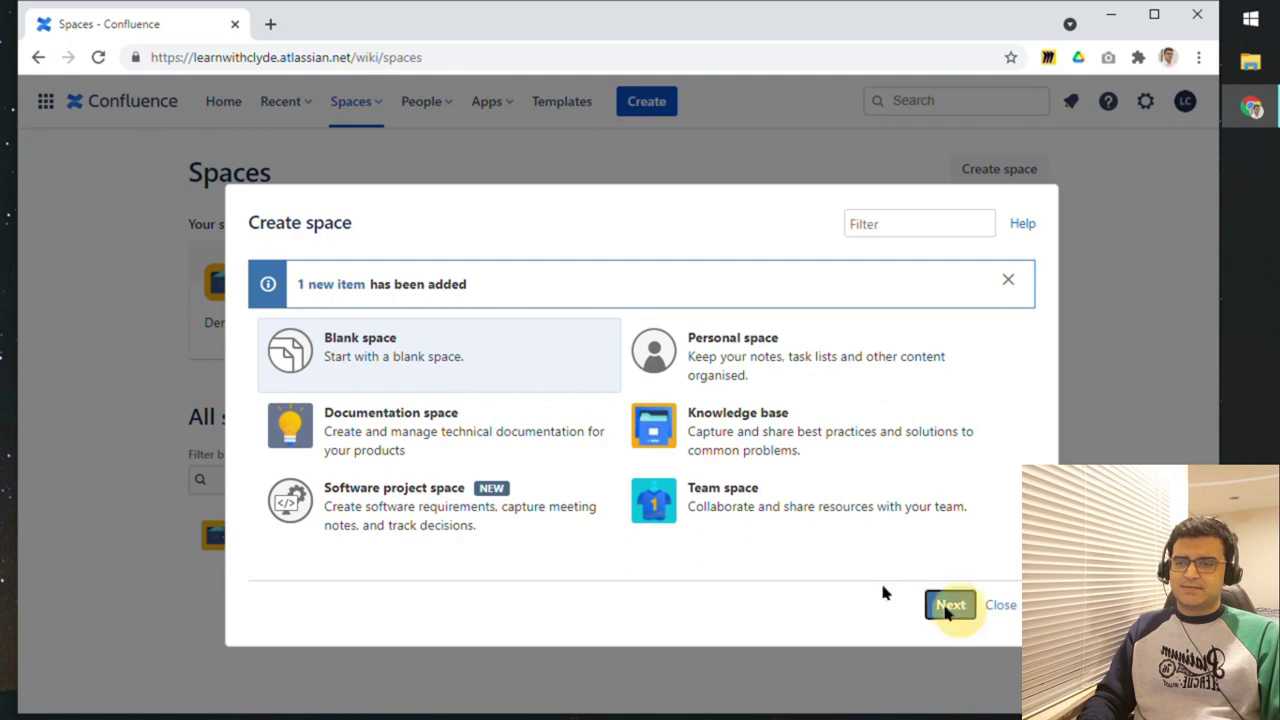
- Name the blank space Video, keep the default permissions, and create it
click(522, 290)
text(Video)
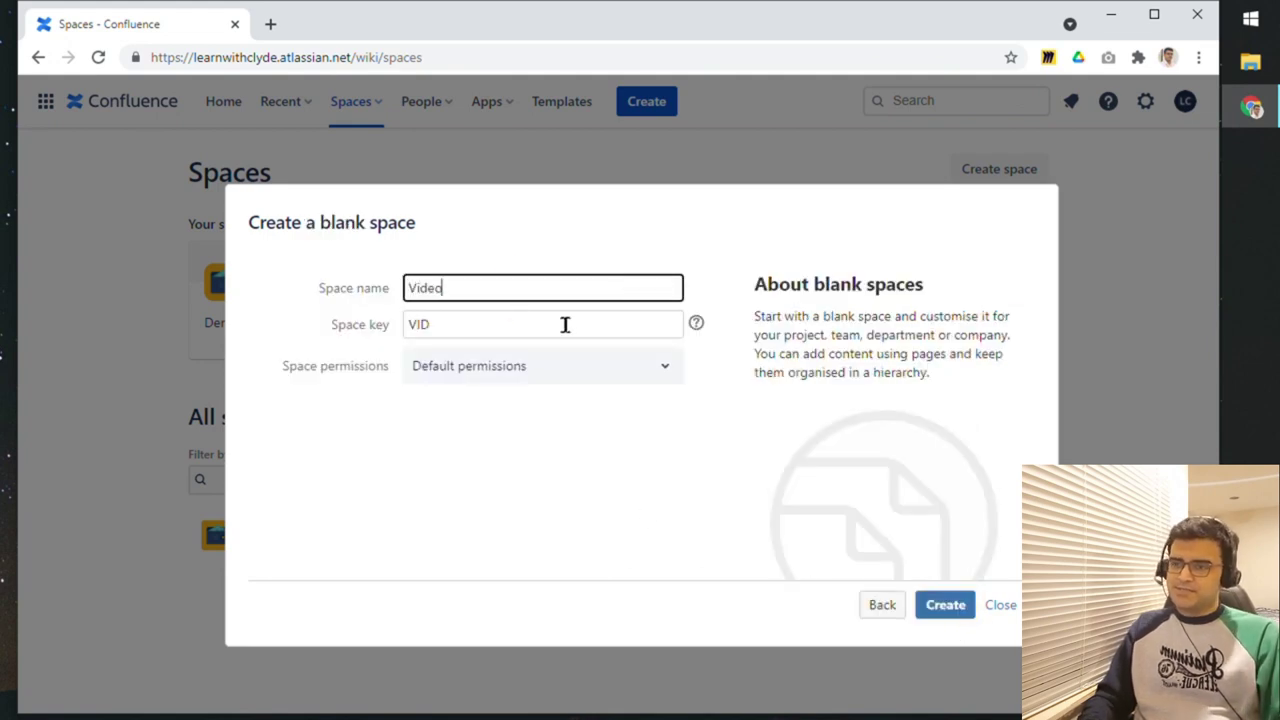
drag(580, 289, 355, 272)
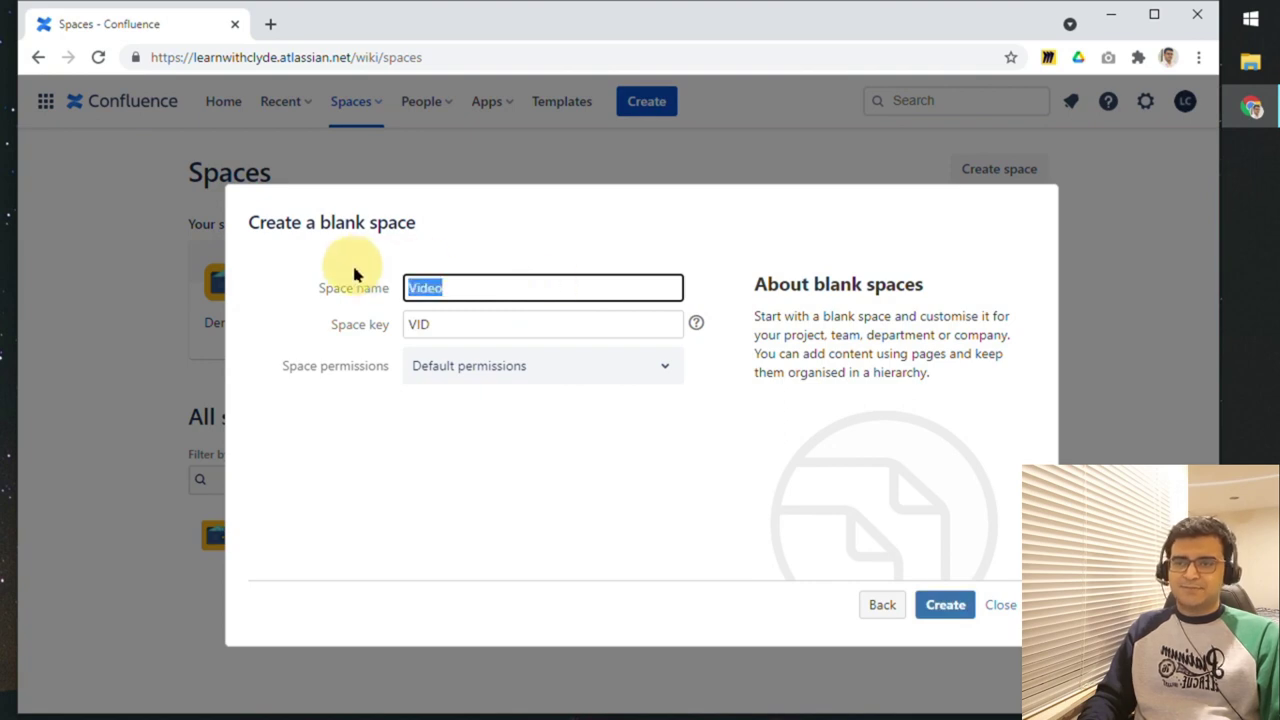
mouse_move(694, 323)
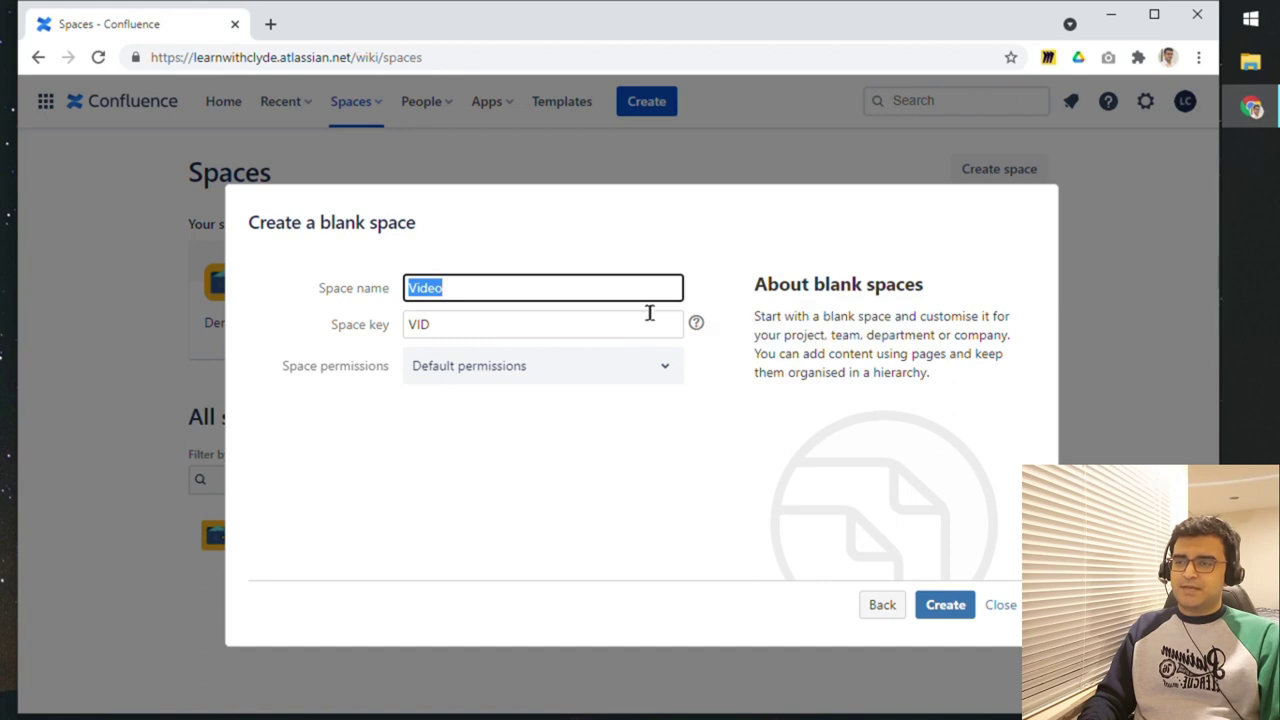
click(943, 605)
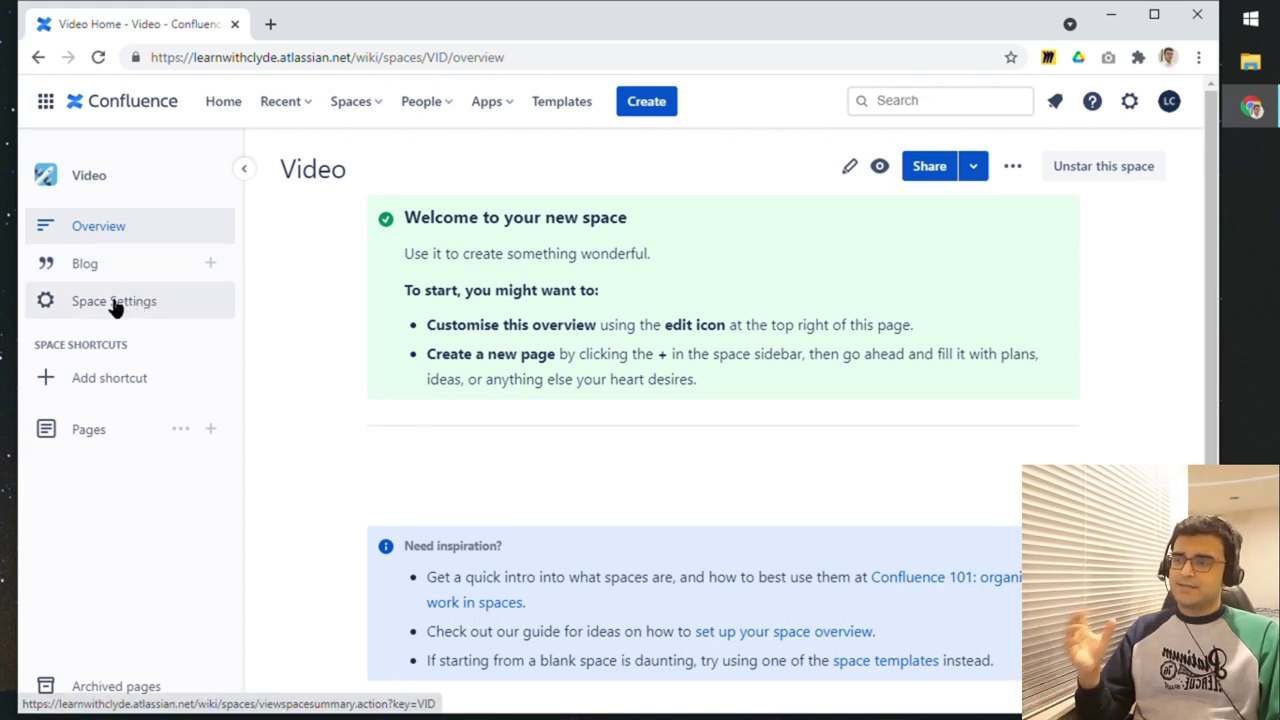
click(132, 384)
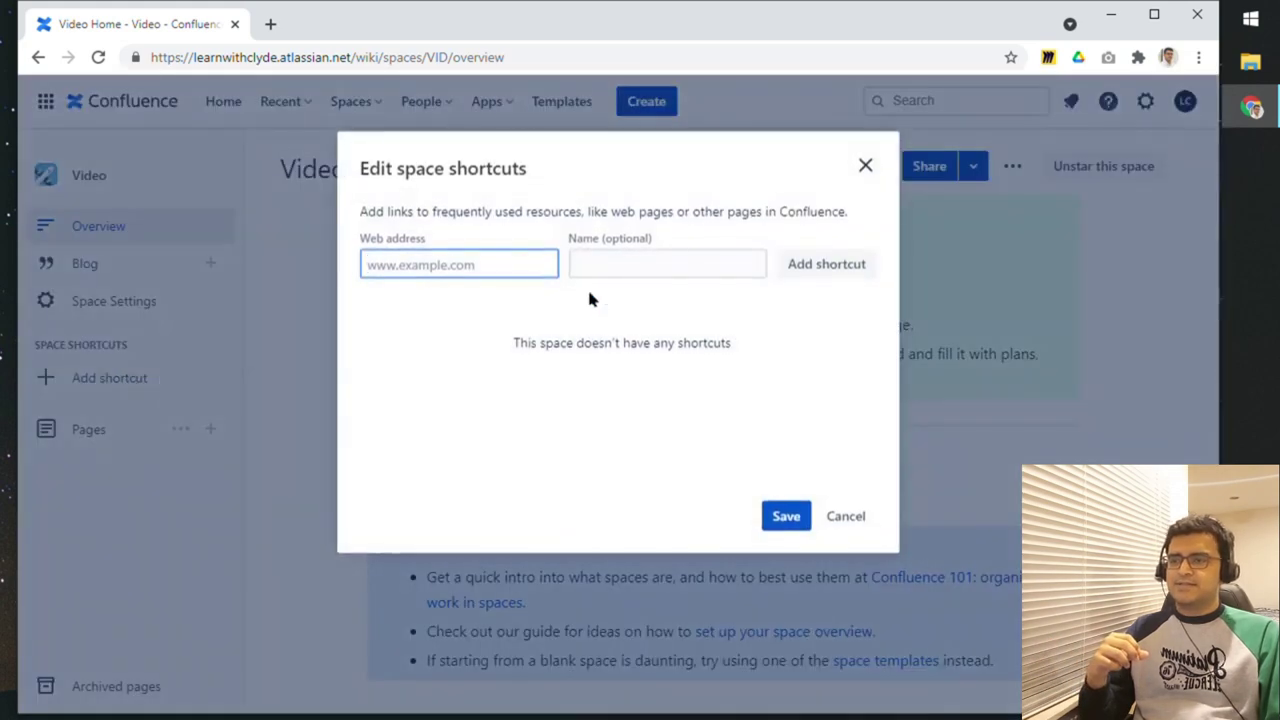
text(w)
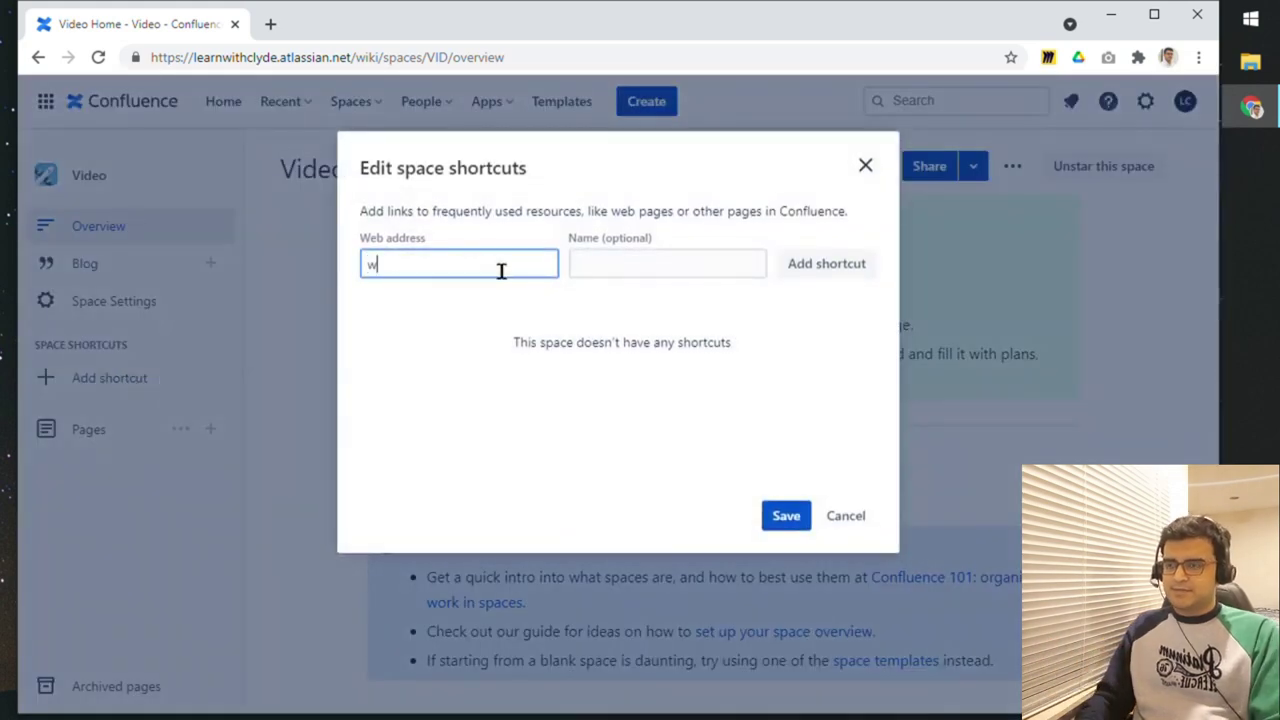
text(ww.google.com)
key(Tab)
text(Google)
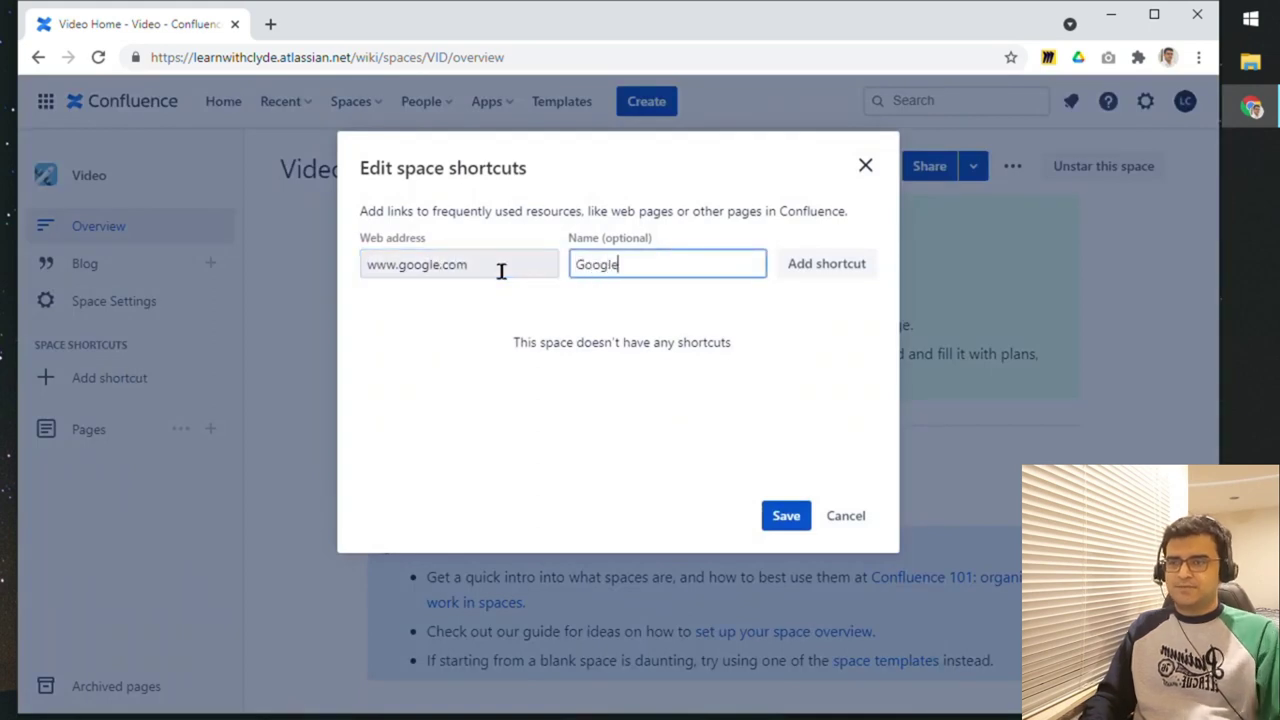
click(815, 265)
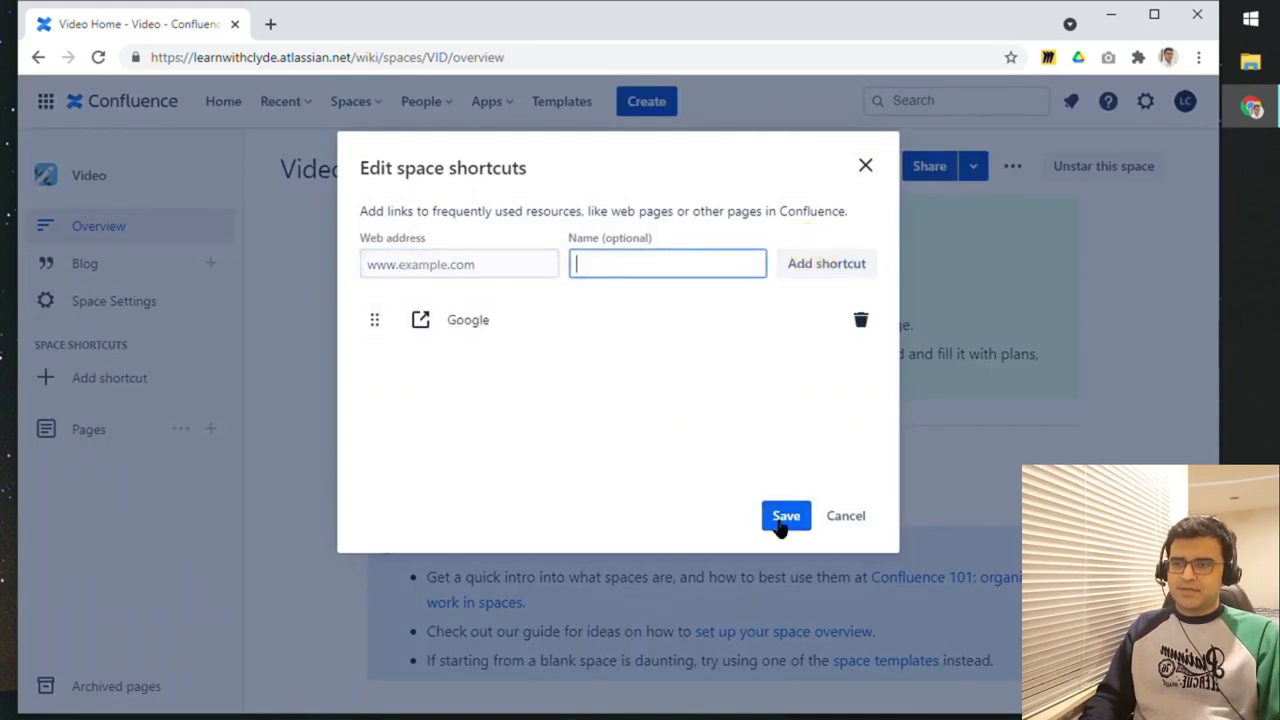
click(782, 520)
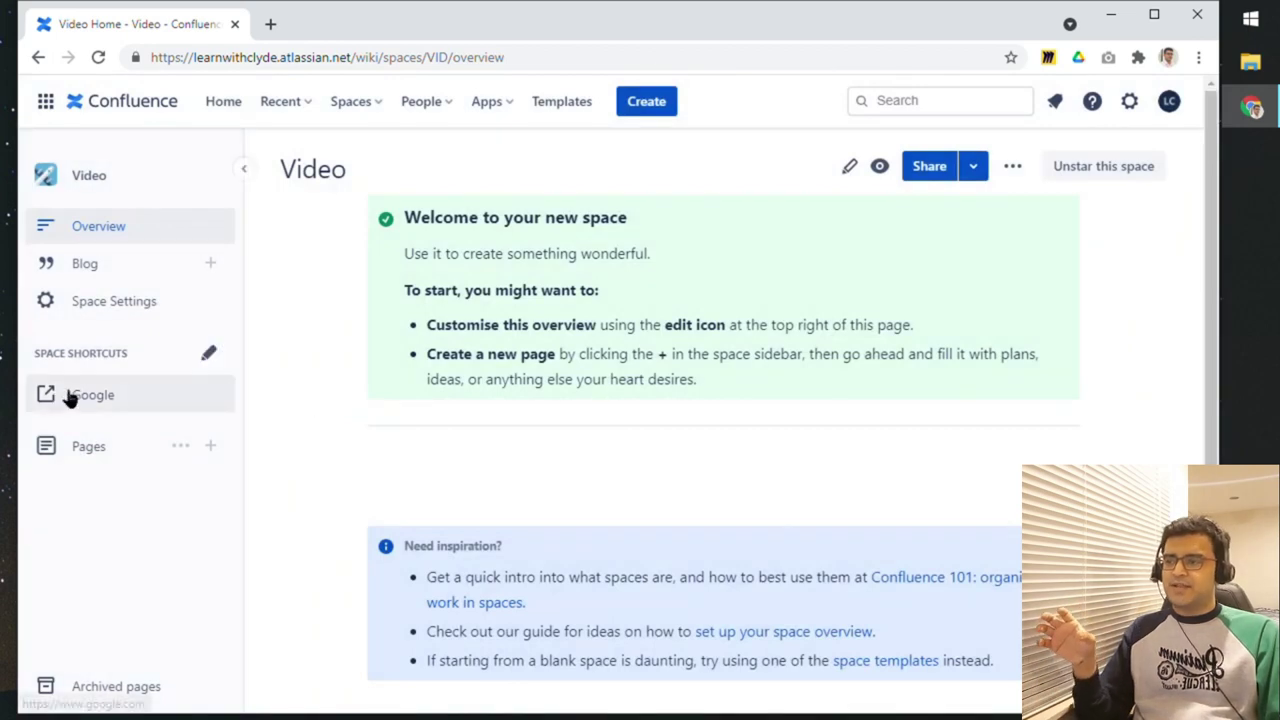
- Test the Google shortcut, close the page it opens, and view the Video space's list of pages
click(77, 390)
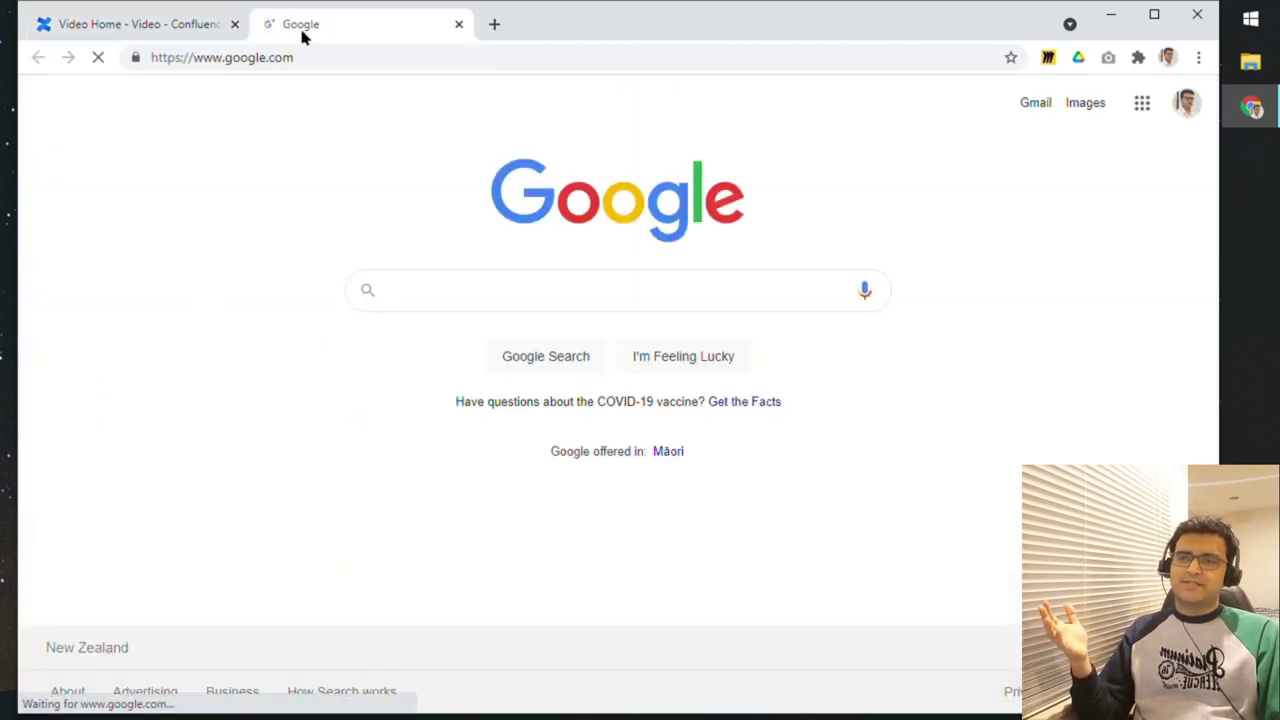
middle_click(303, 35)
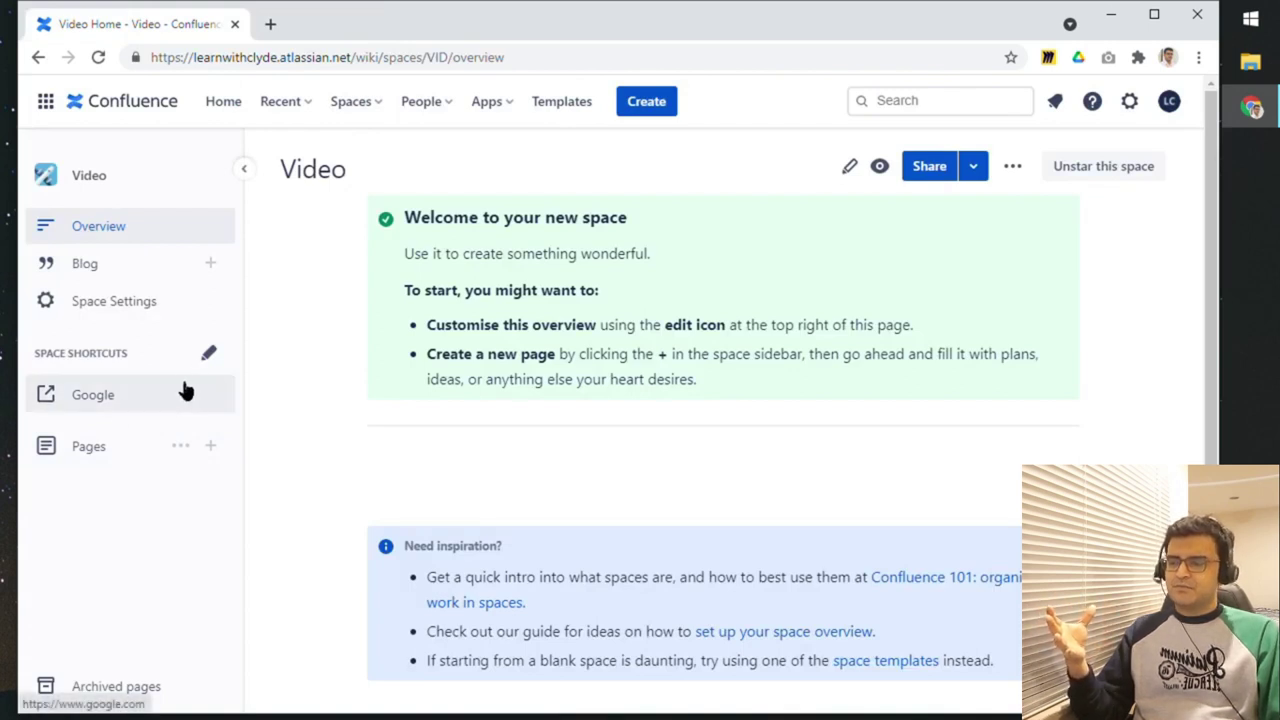
click(104, 457)
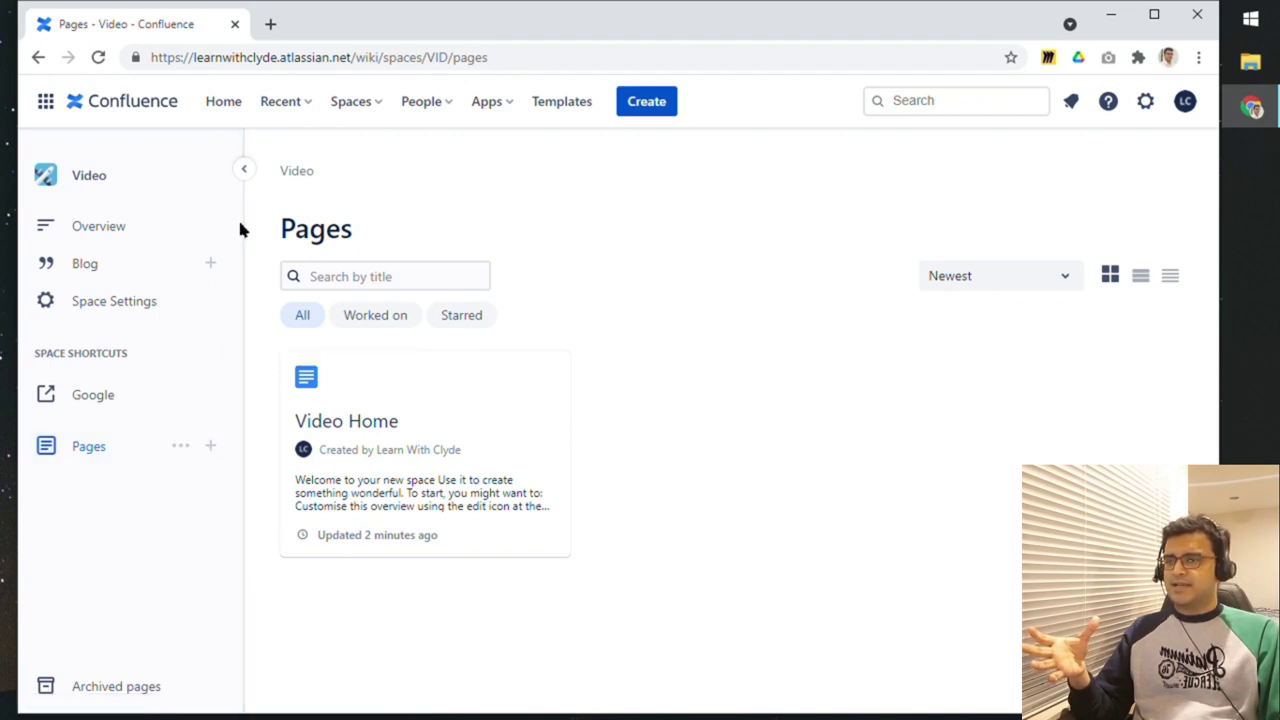
- Review the available Atlassian products, the starred spaces, the recently visited pages, and the personal account options
click(46, 104)
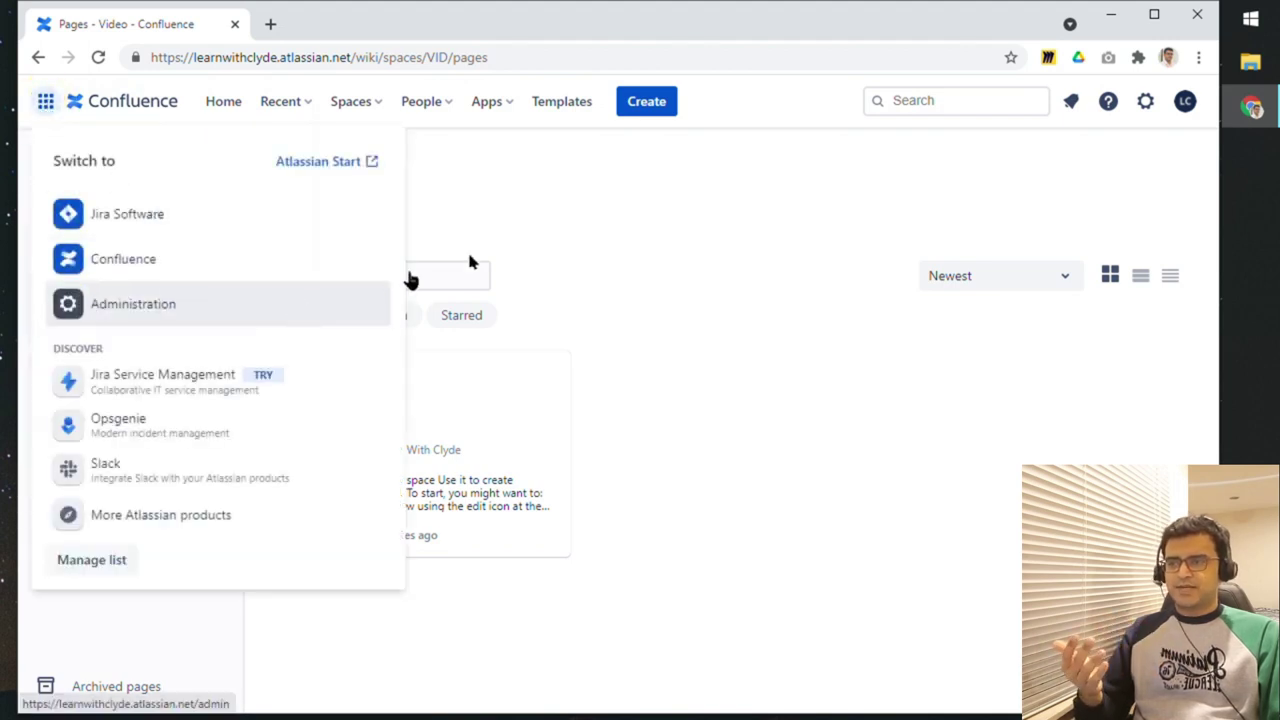
click(510, 207)
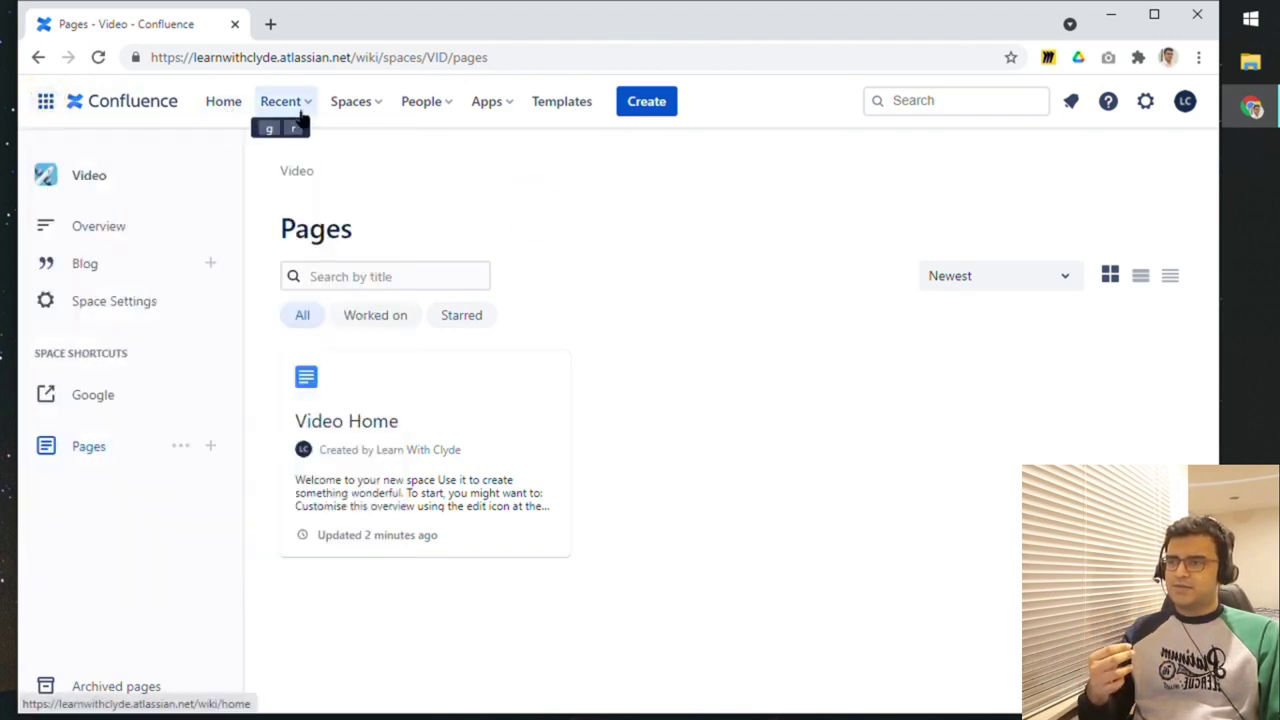
click(360, 110)
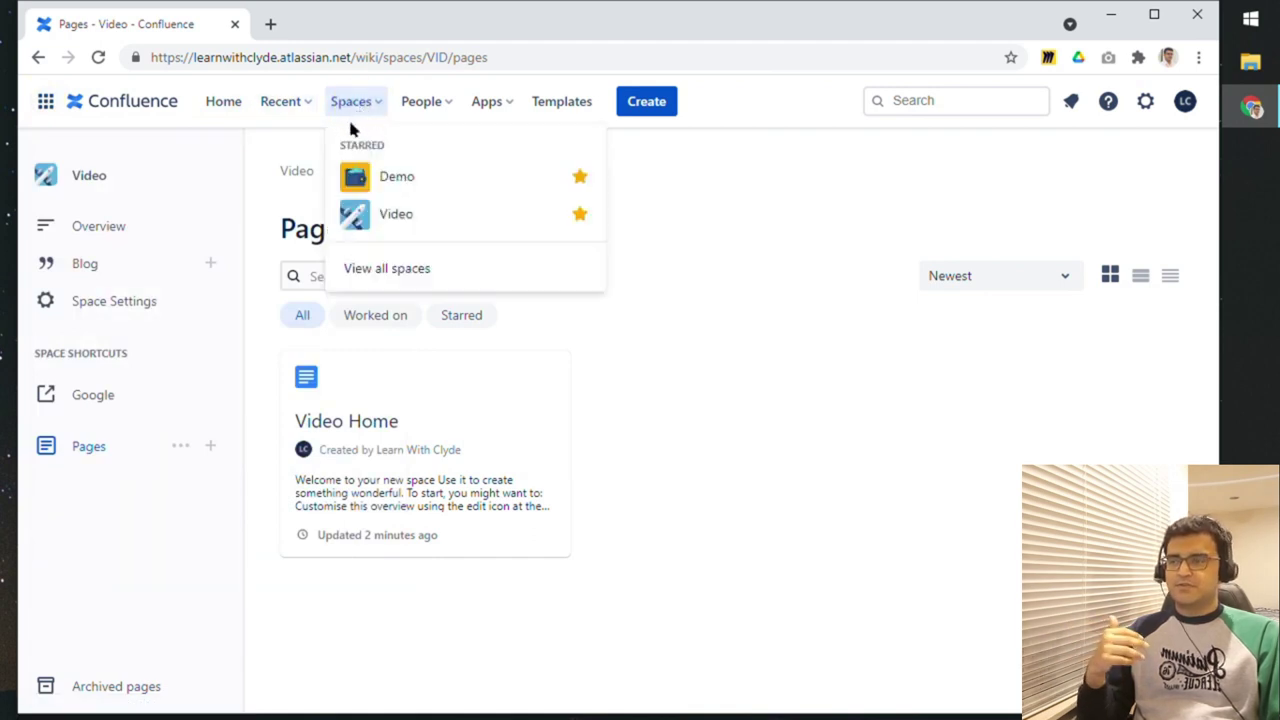
click(369, 112)
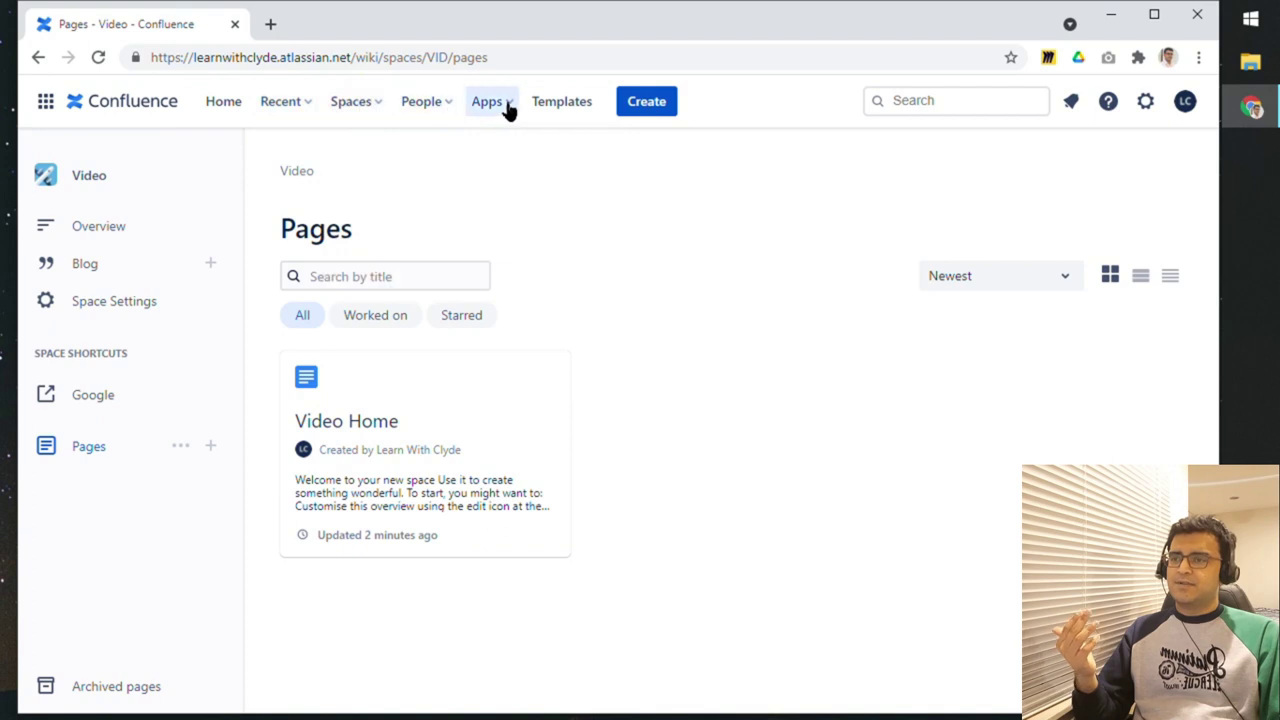
click(298, 112)
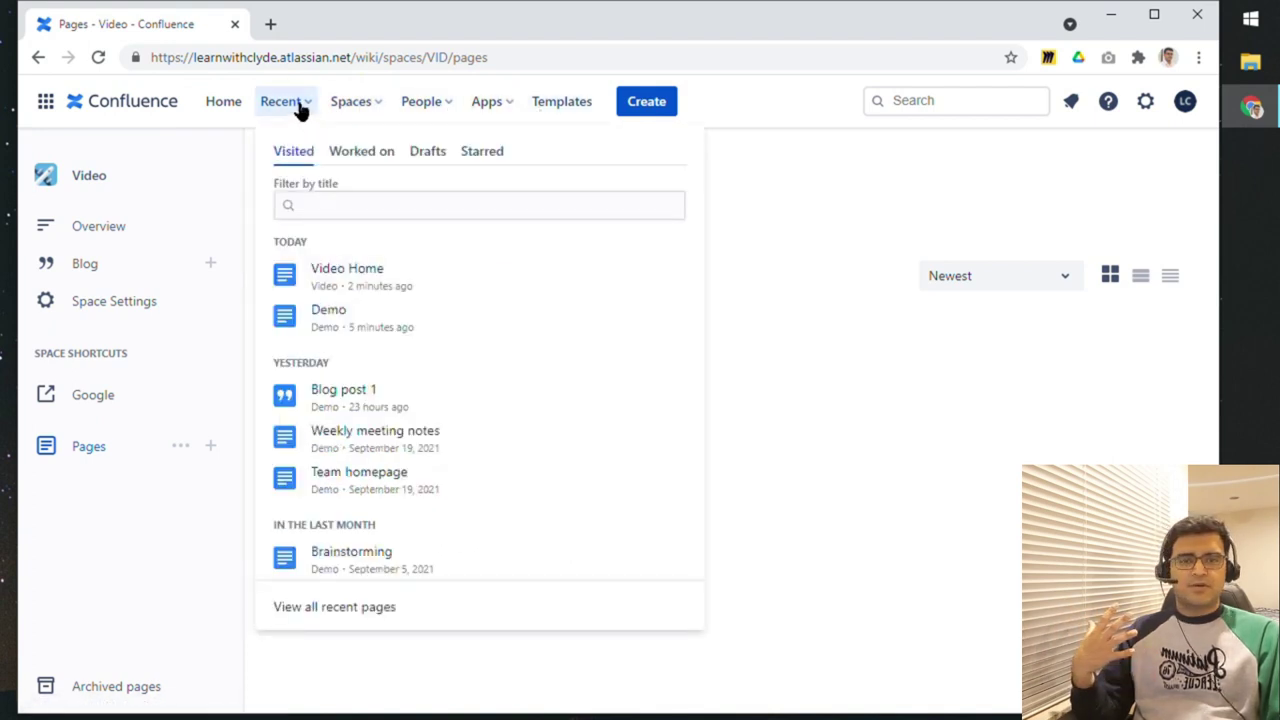
click(300, 106)
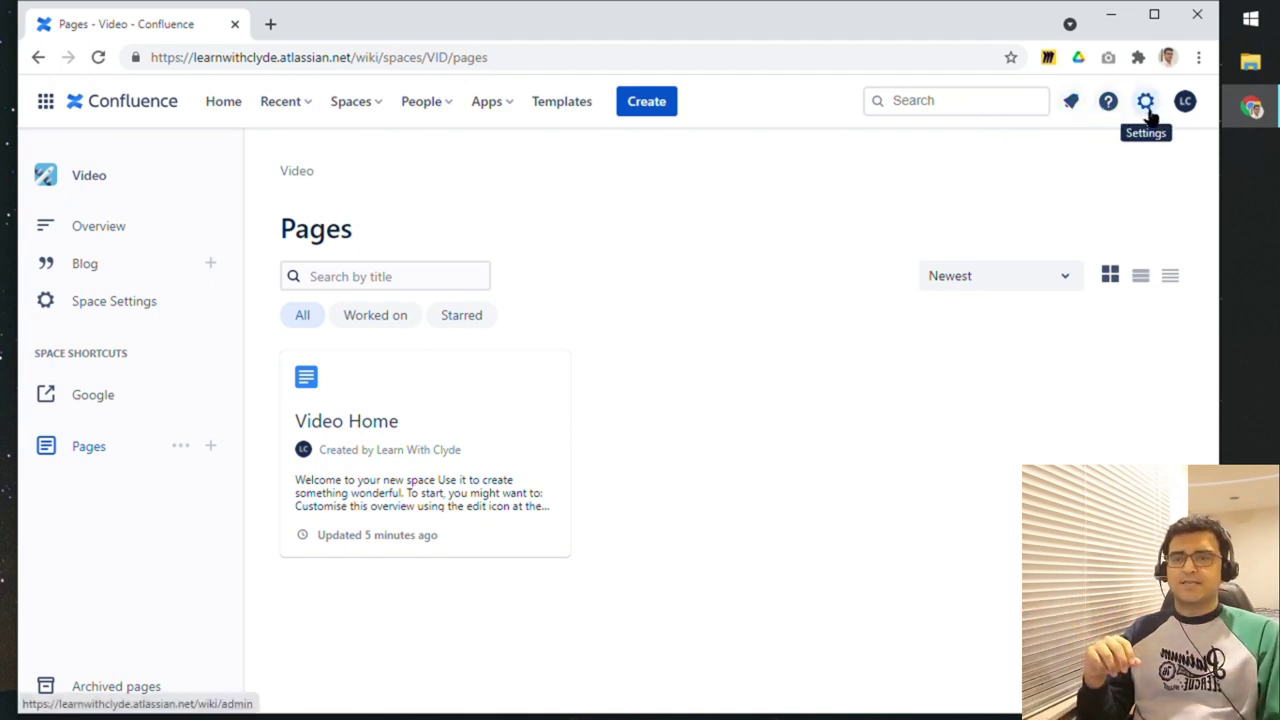
click(1182, 112)
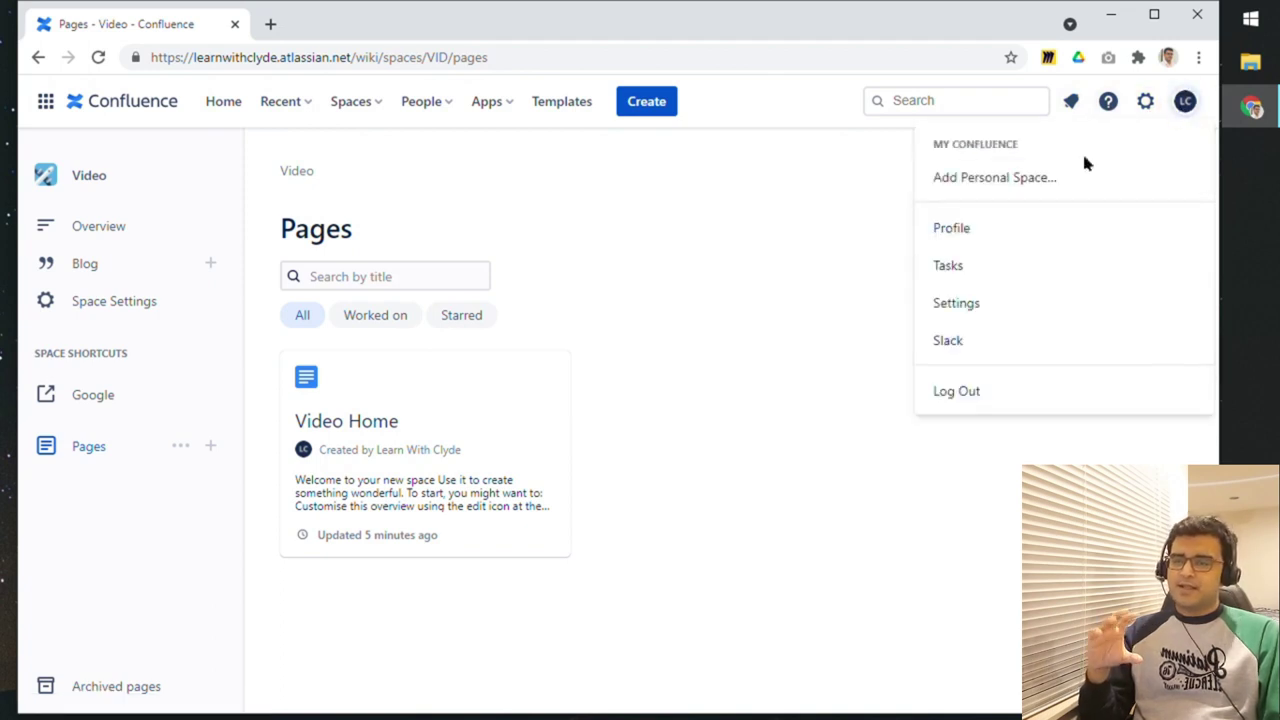
click(1183, 107)
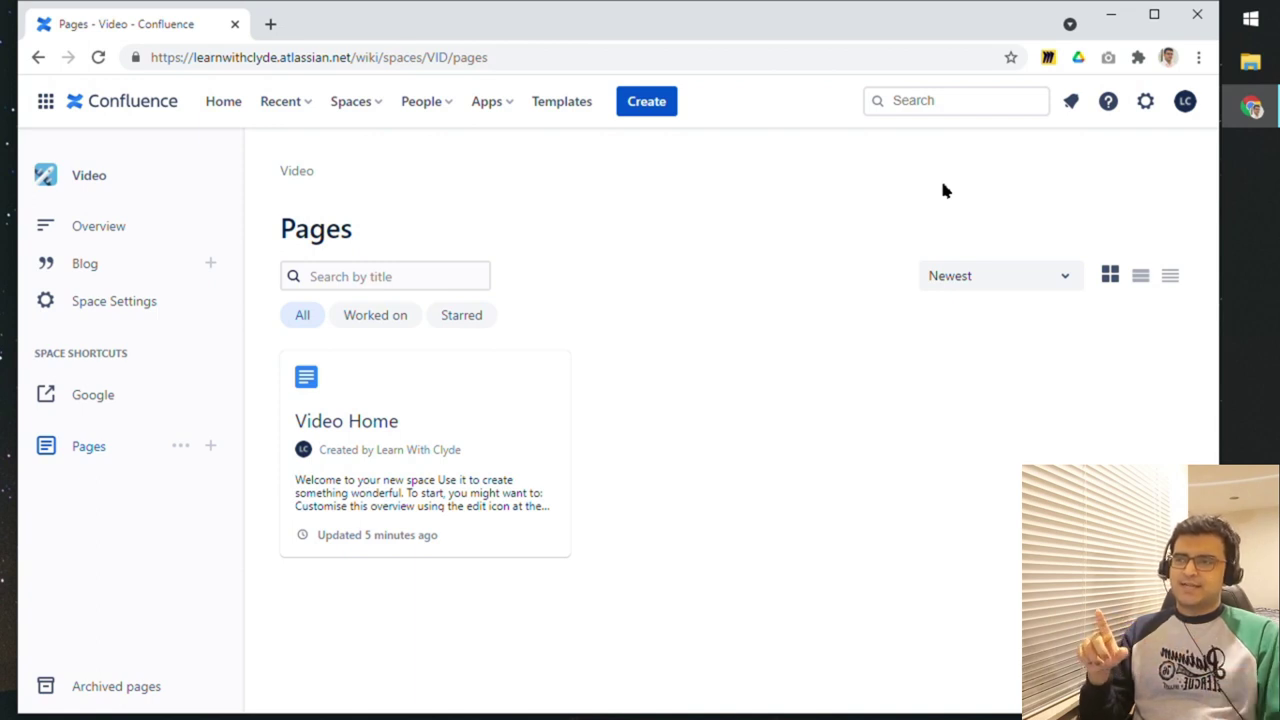
double_click(243, 57)
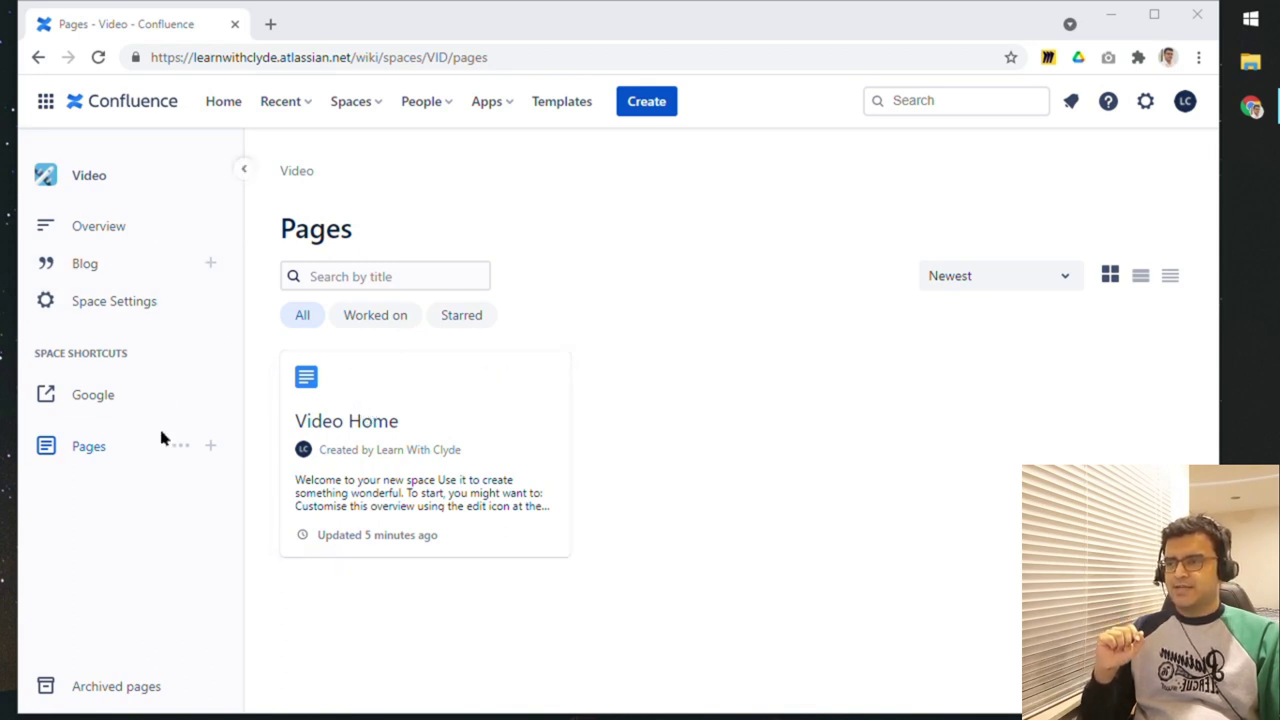
- Create a new page in the Video space and title it Hello world
click(212, 448)
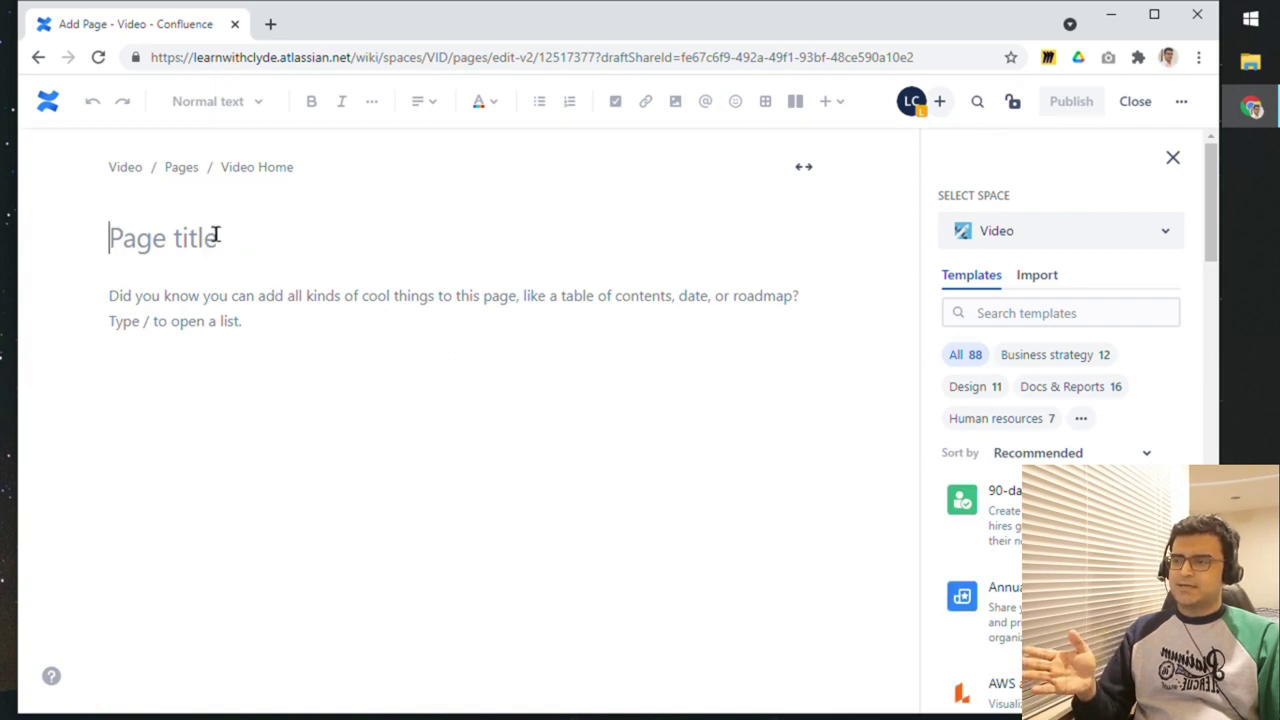
mouse_move(191, 226)
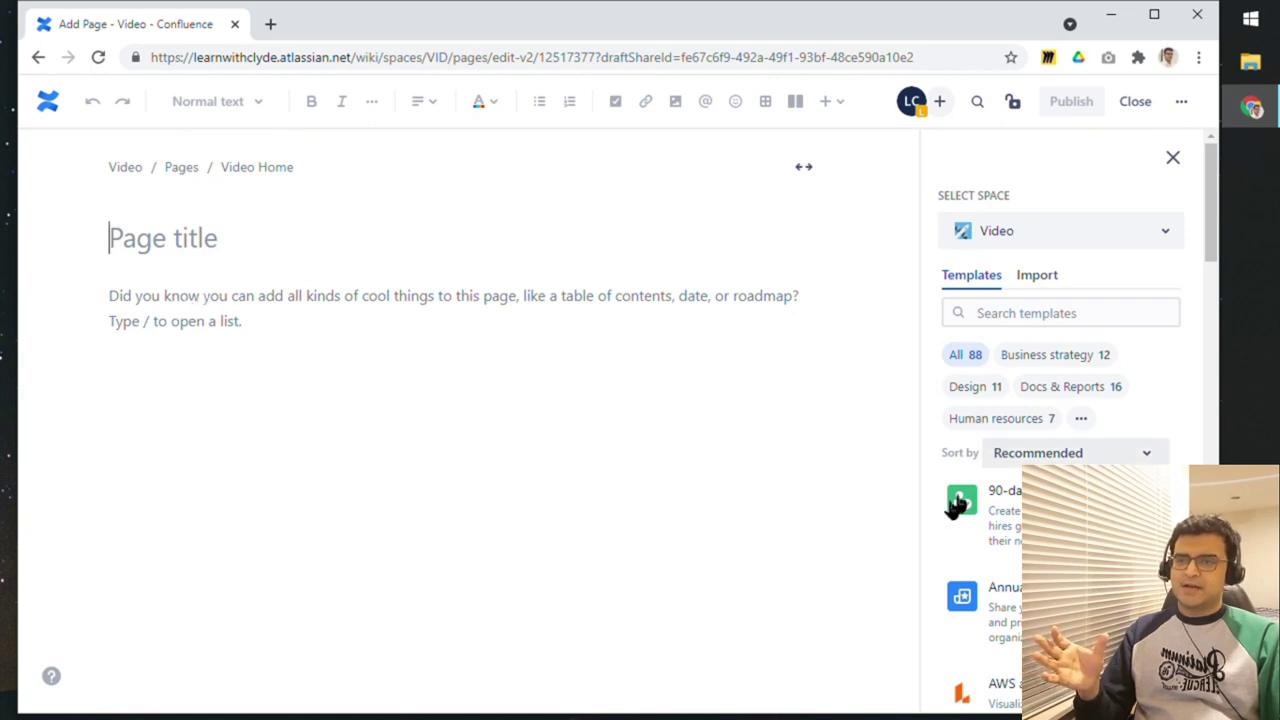
mouse_move(955, 505)
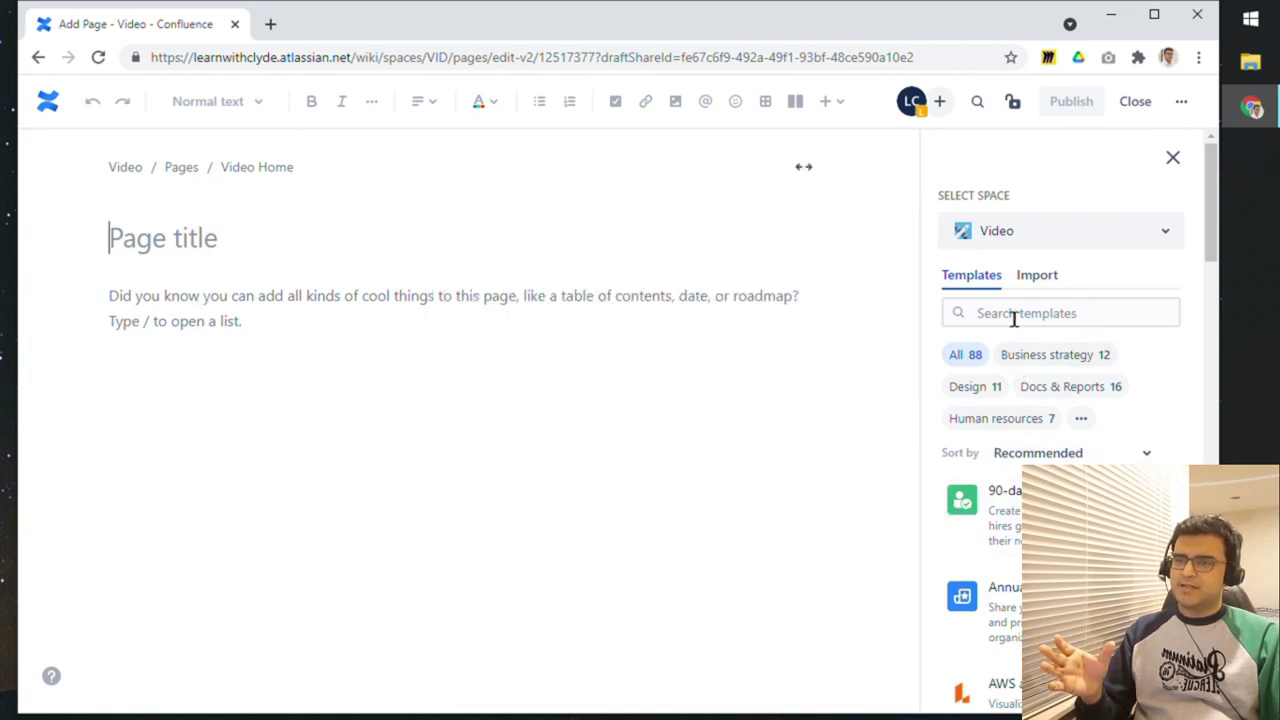
scroll(1060, 400, down, 2)
scroll(1100, 300, down, 3)
click(309, 240)
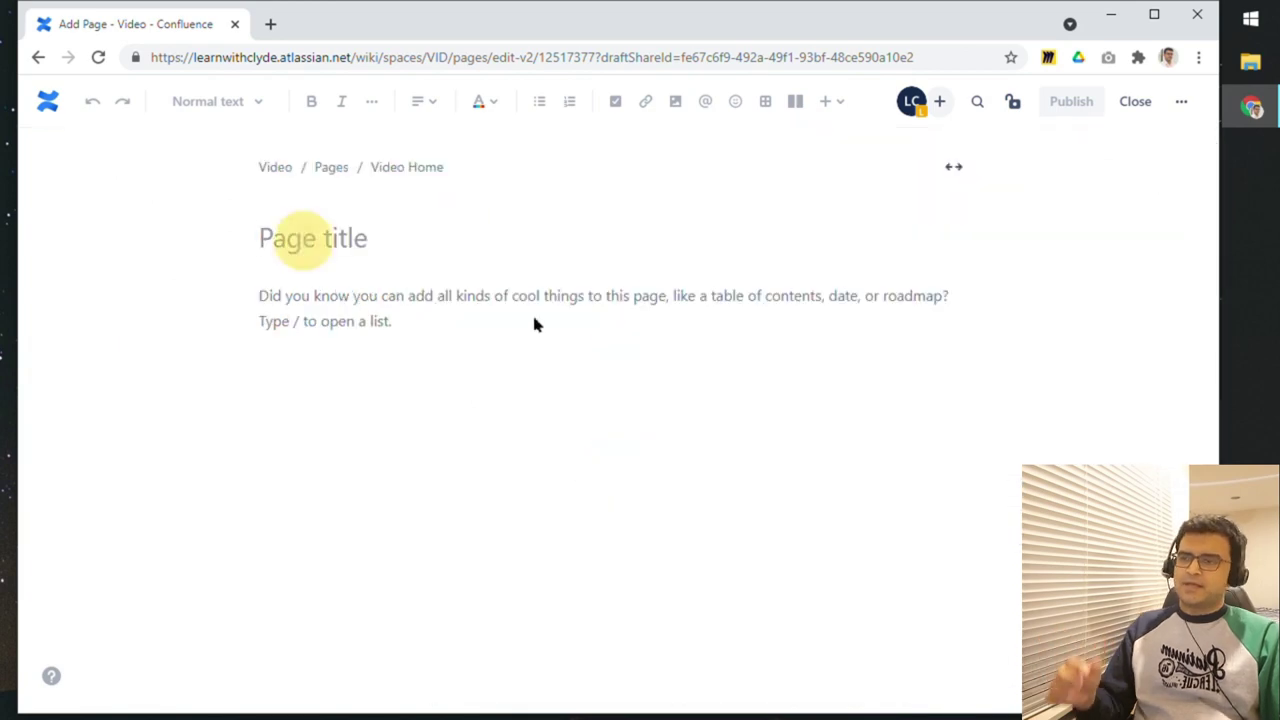
text(Hello world)
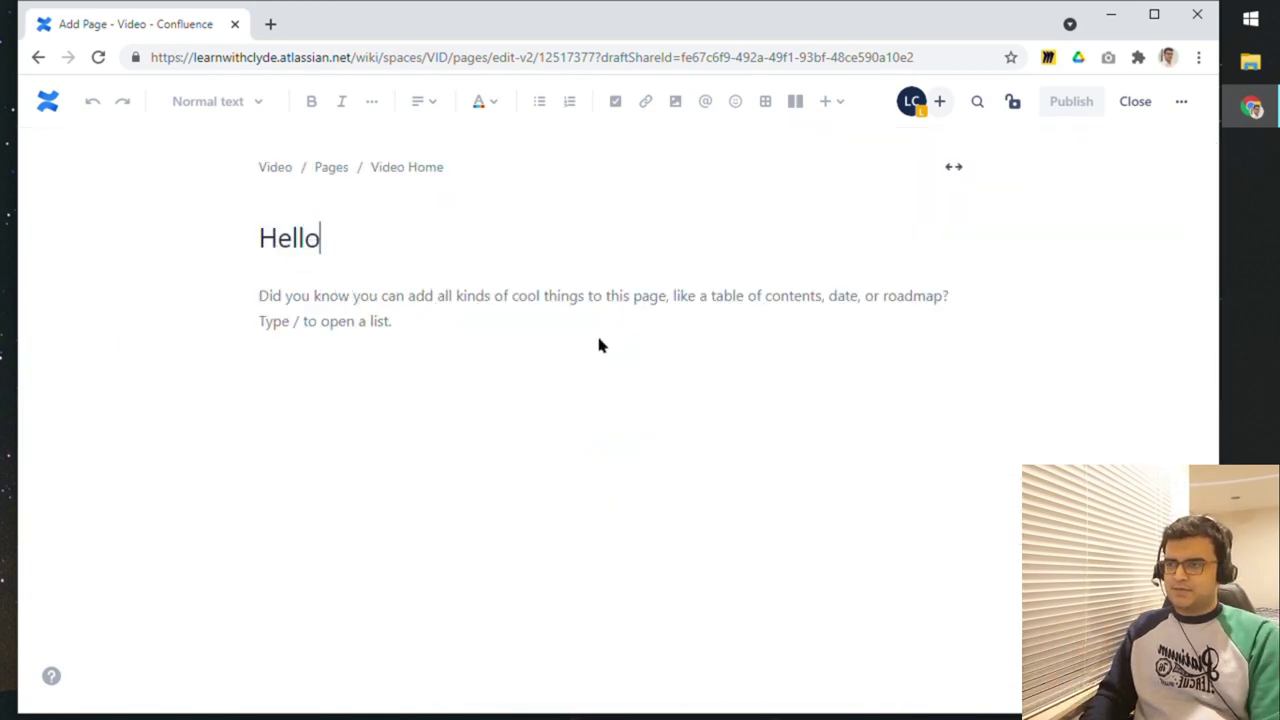
- Enter the body text "Hello world contents" followed by an empty line, and publish the page
click(457, 292)
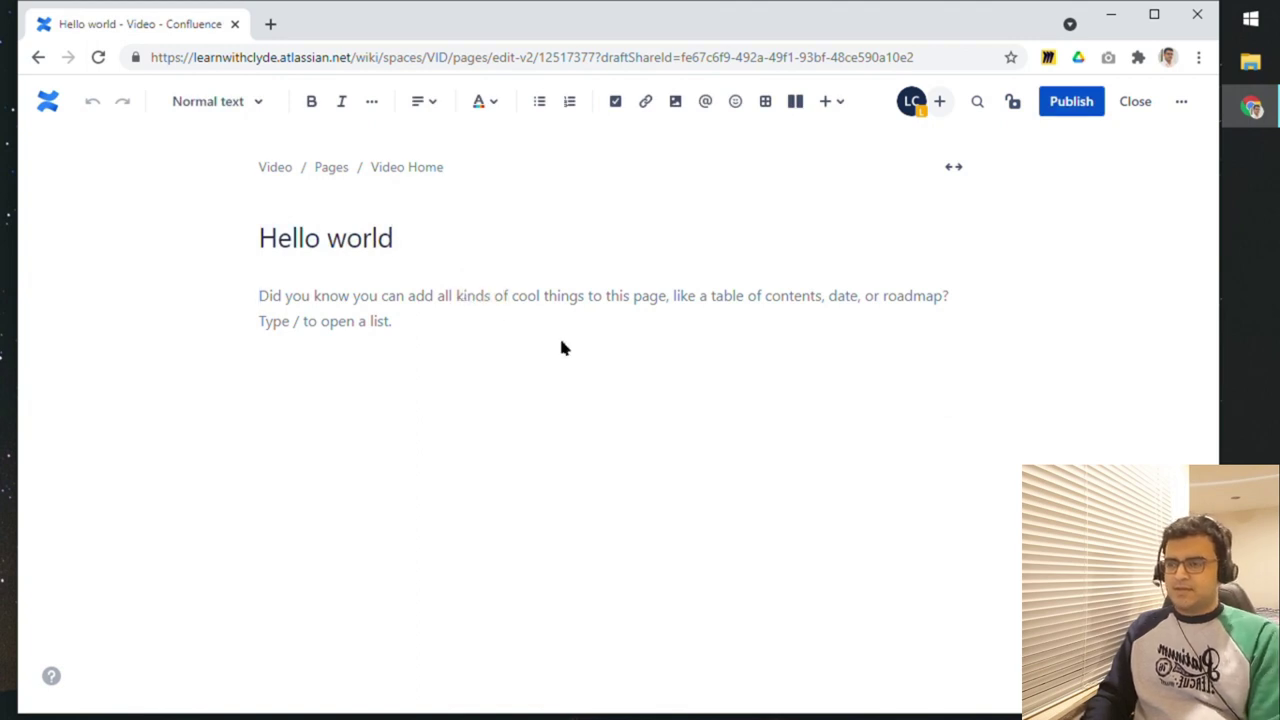
text(Hello world contents)
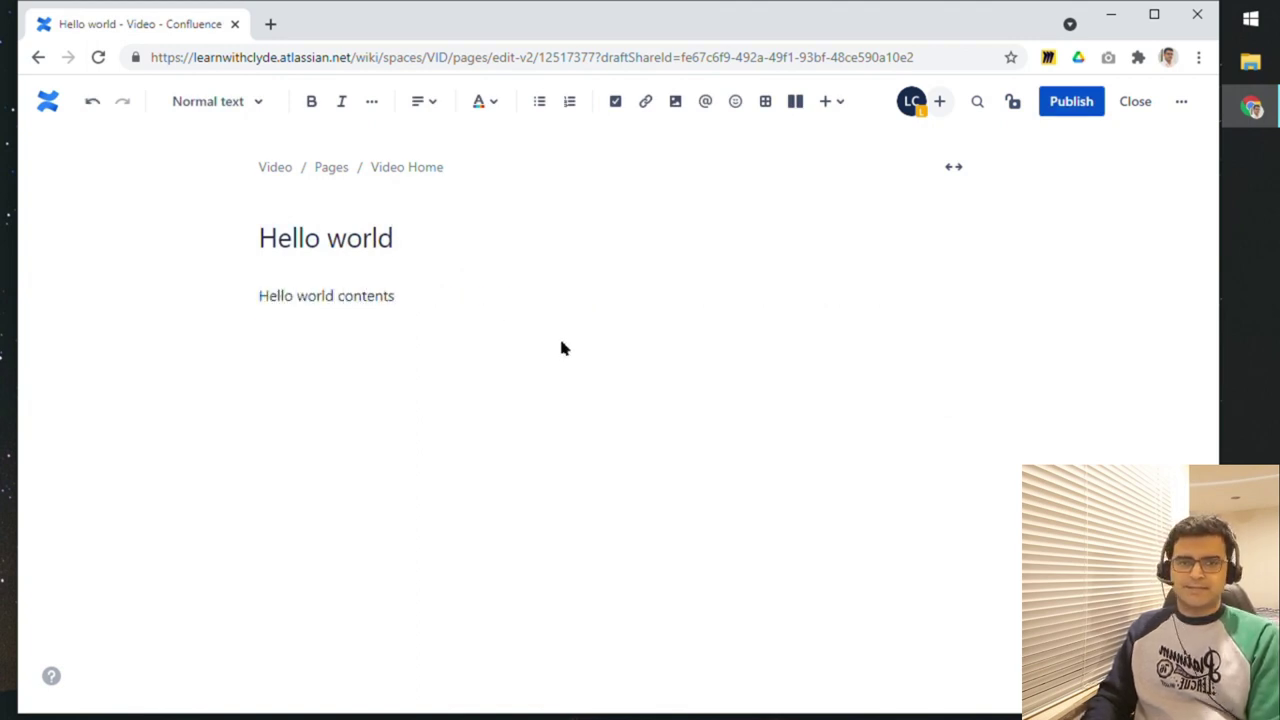
key(Return)
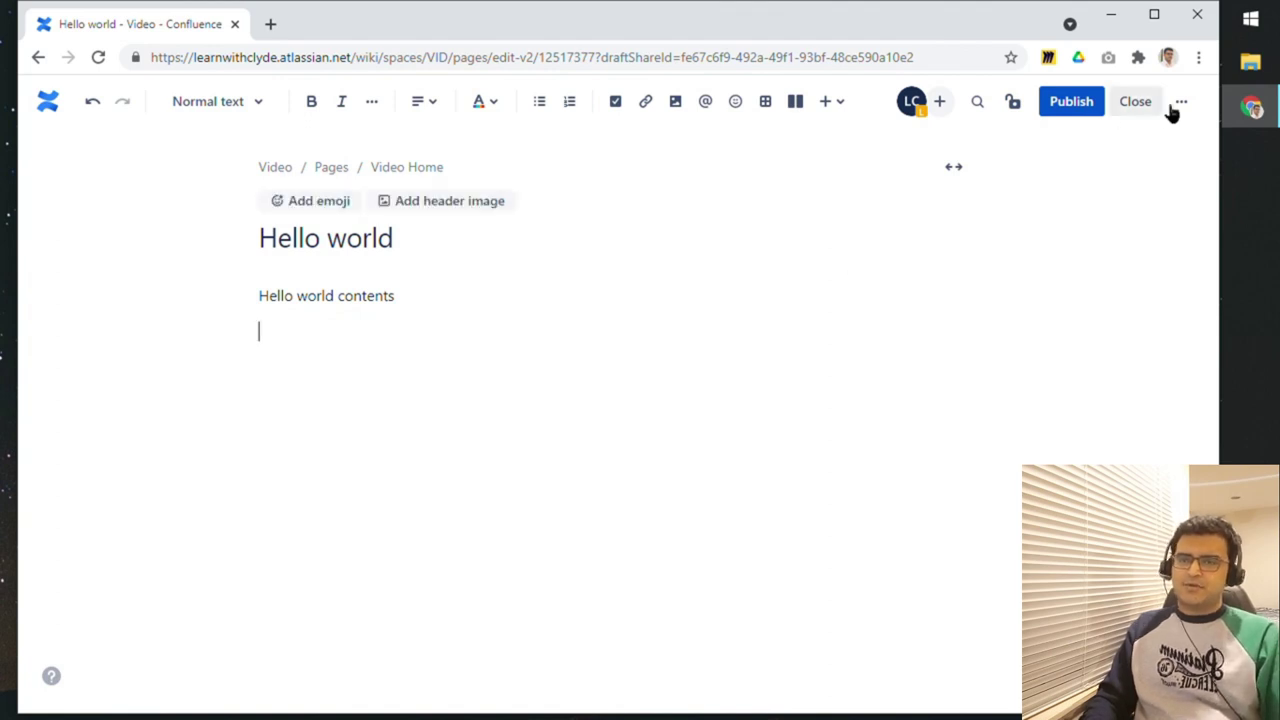
click(1071, 108)
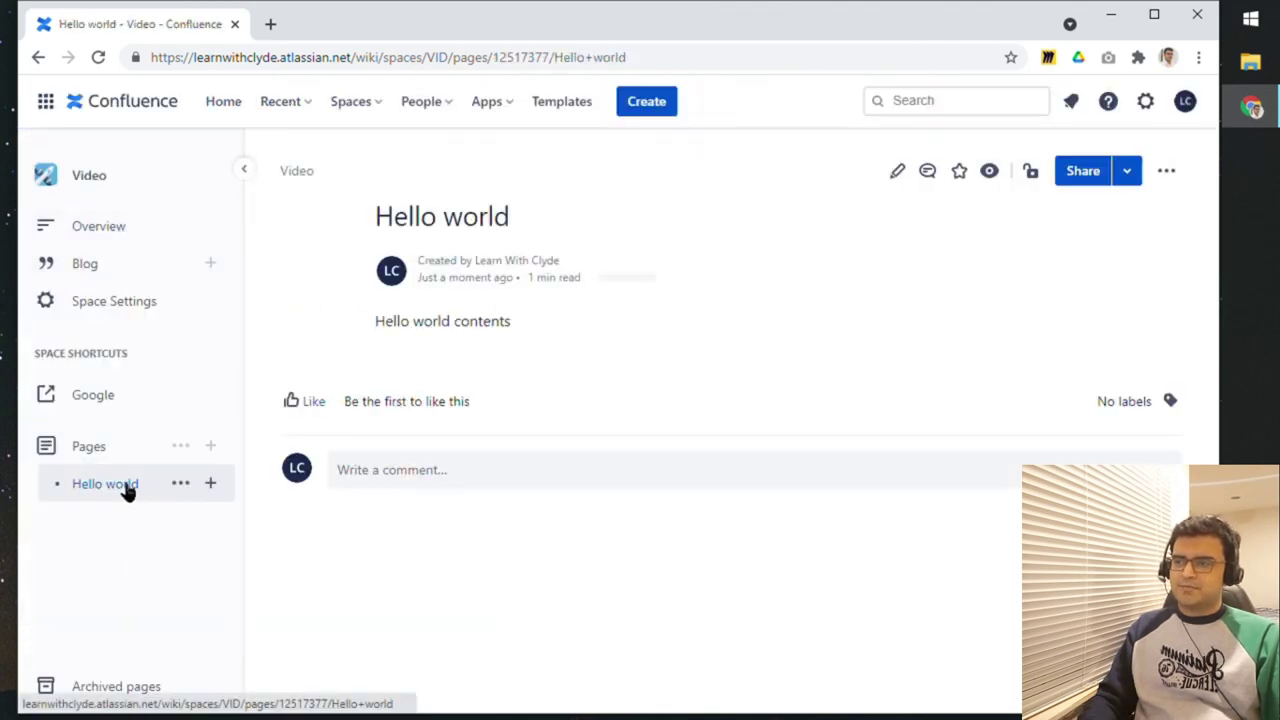
mouse_move(124, 488)
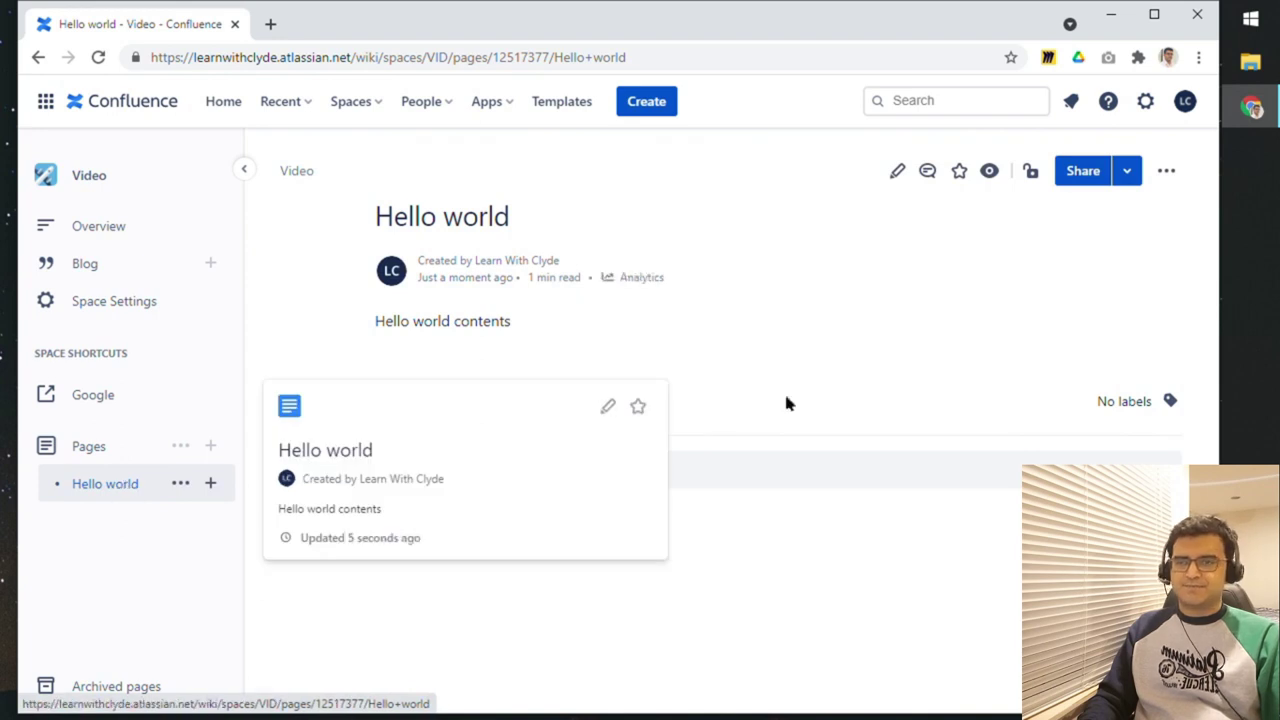
- Reopen the Hello world page for editing and add a line reading "Heading" above the contents text
click(895, 176)
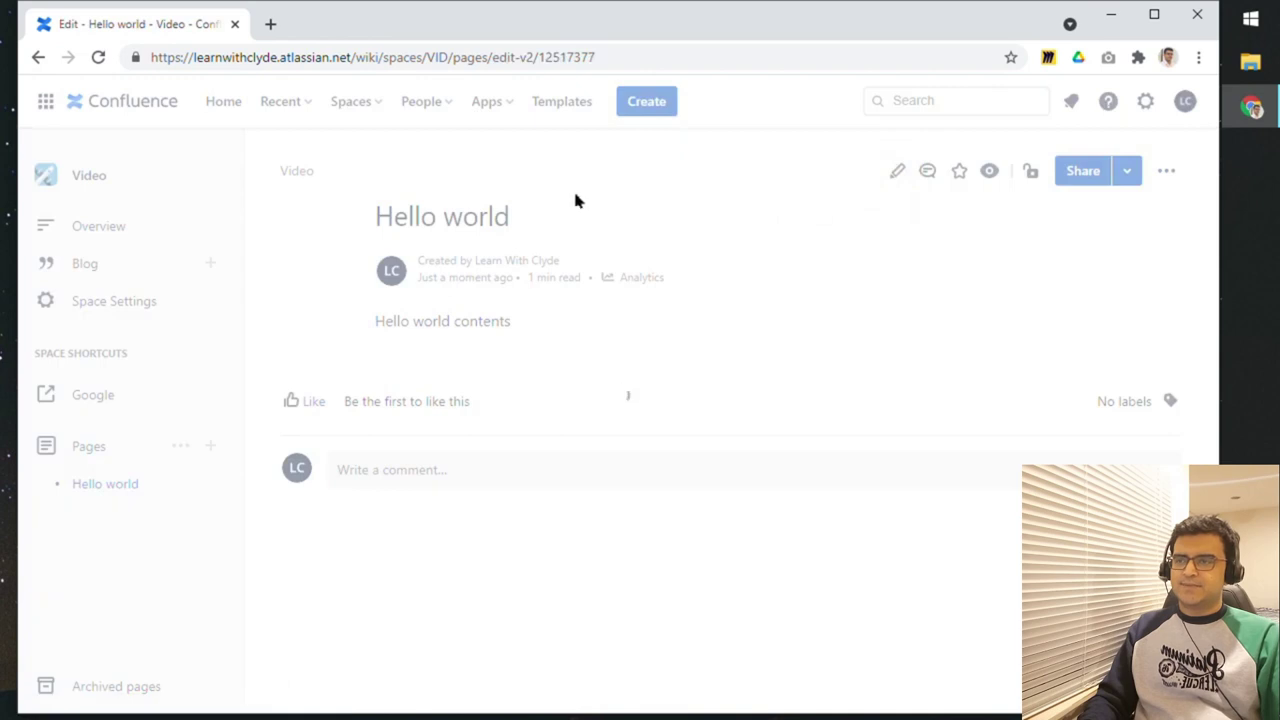
click(490, 312)
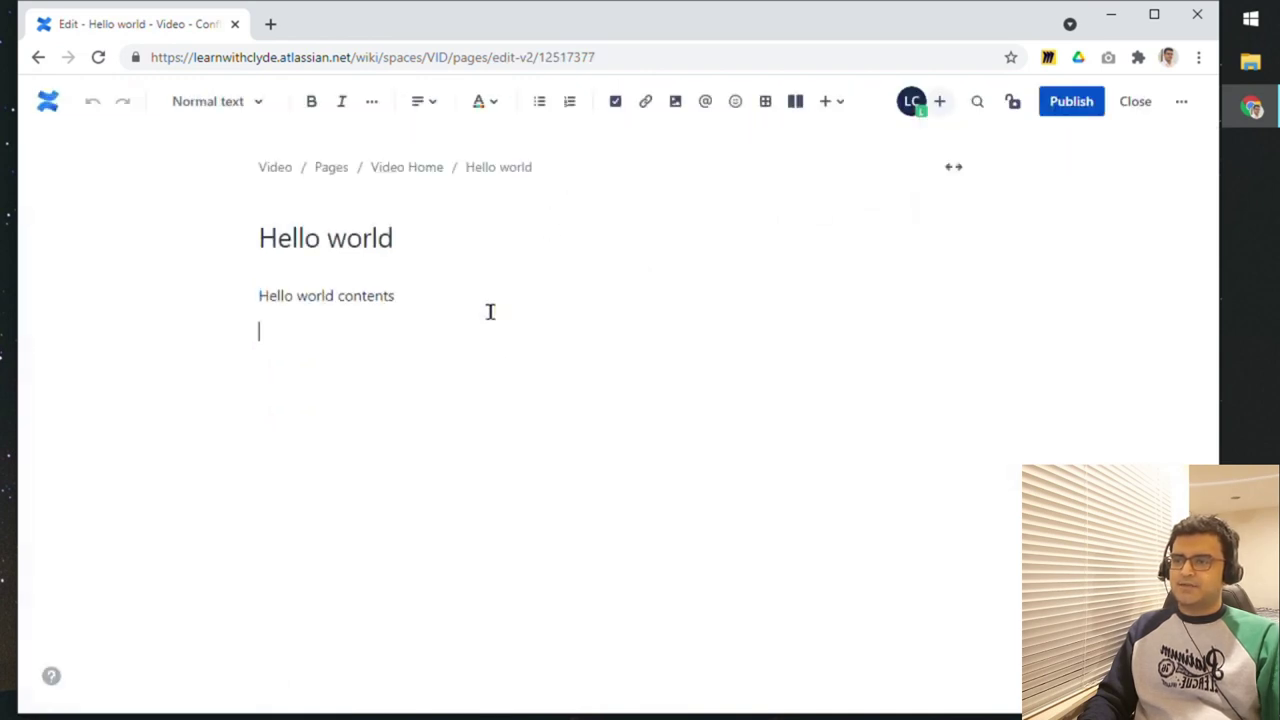
key(Up)
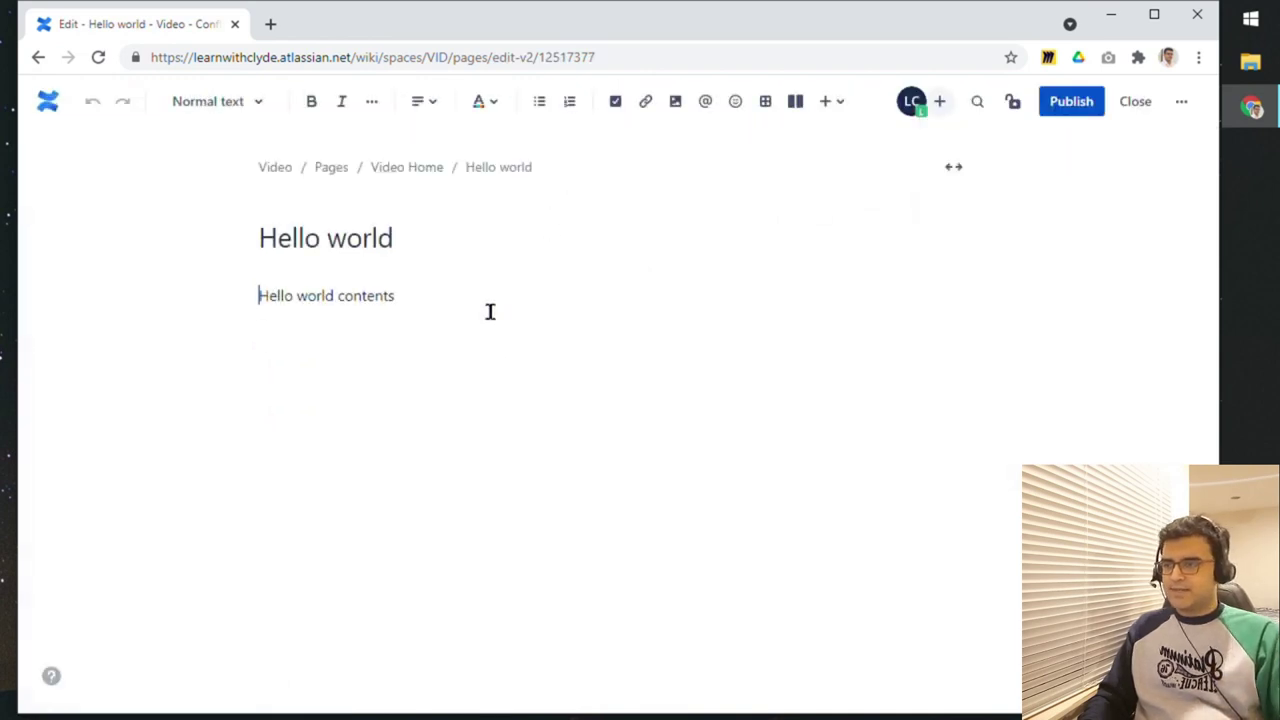
key(Return)
text(Heasdin)
key(BackSpace)
key(BackSpace)
key(BackSpace)
key(BackSpace)
text(ding)
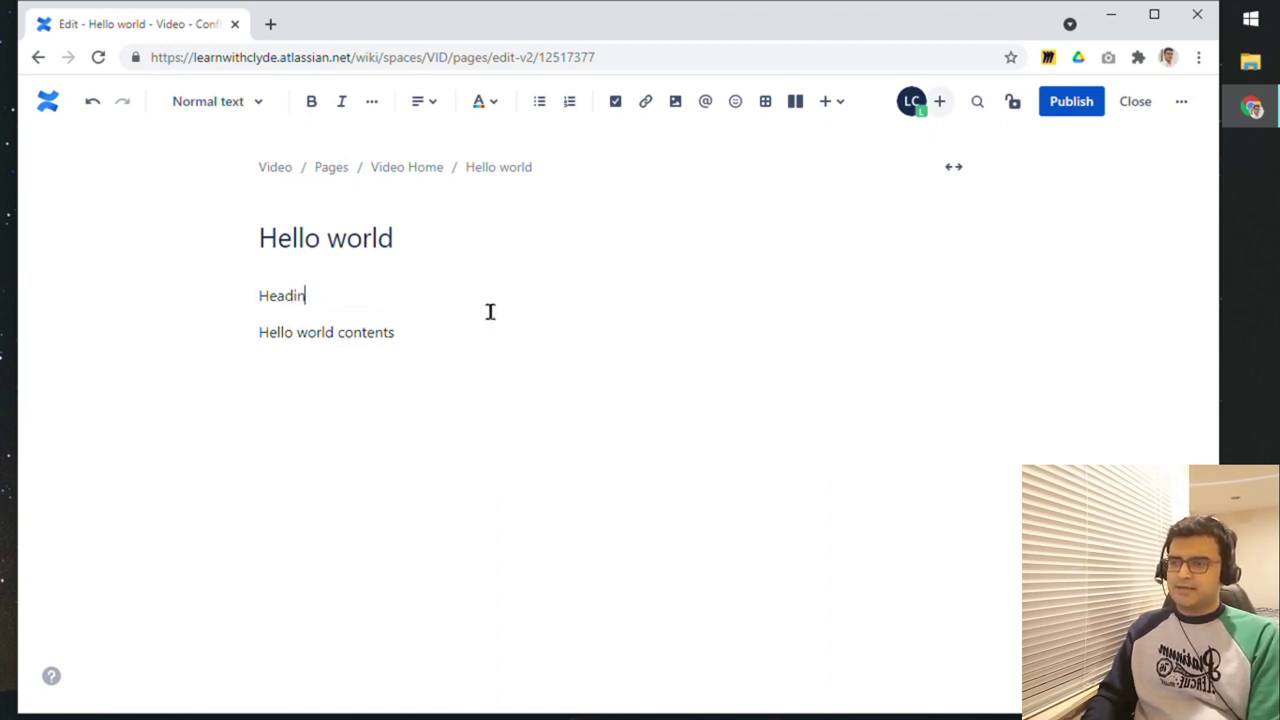
- Insert the Wallpaper image from the Downloads folder on a new line below the contents text and make it slightly smaller
key(Down)
key(End)
key(Return)
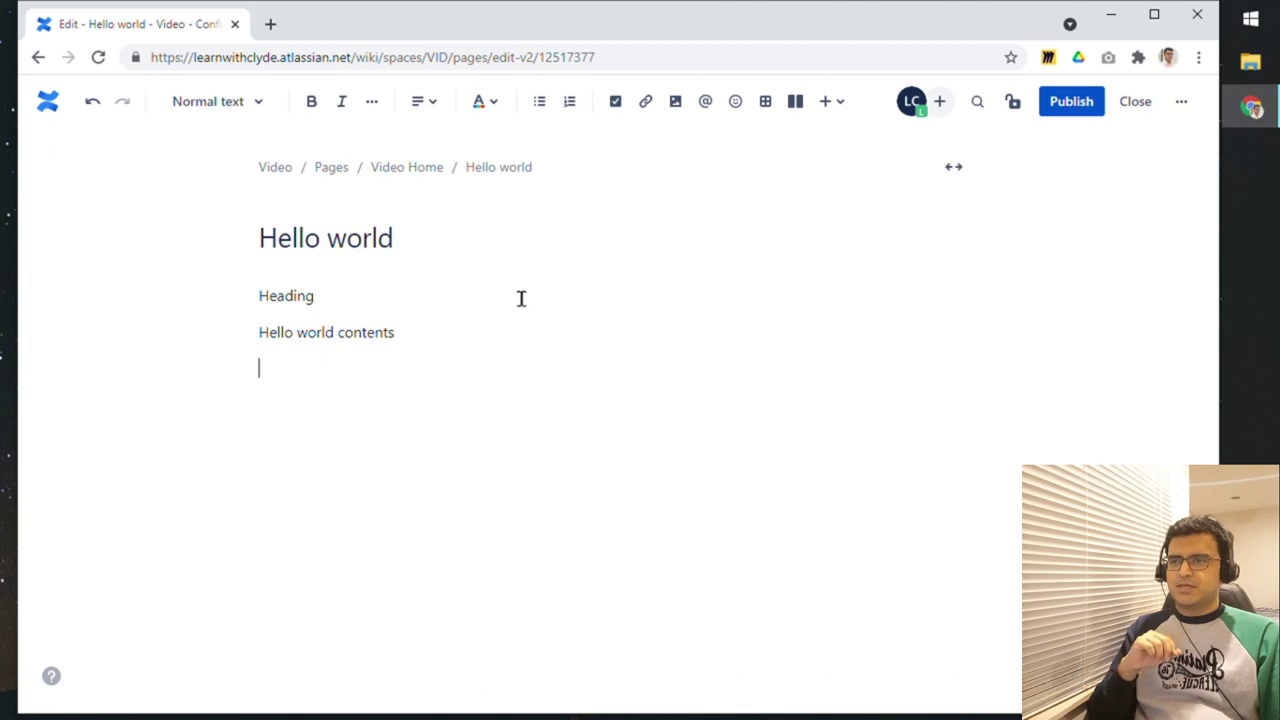
mouse_move(643, 229)
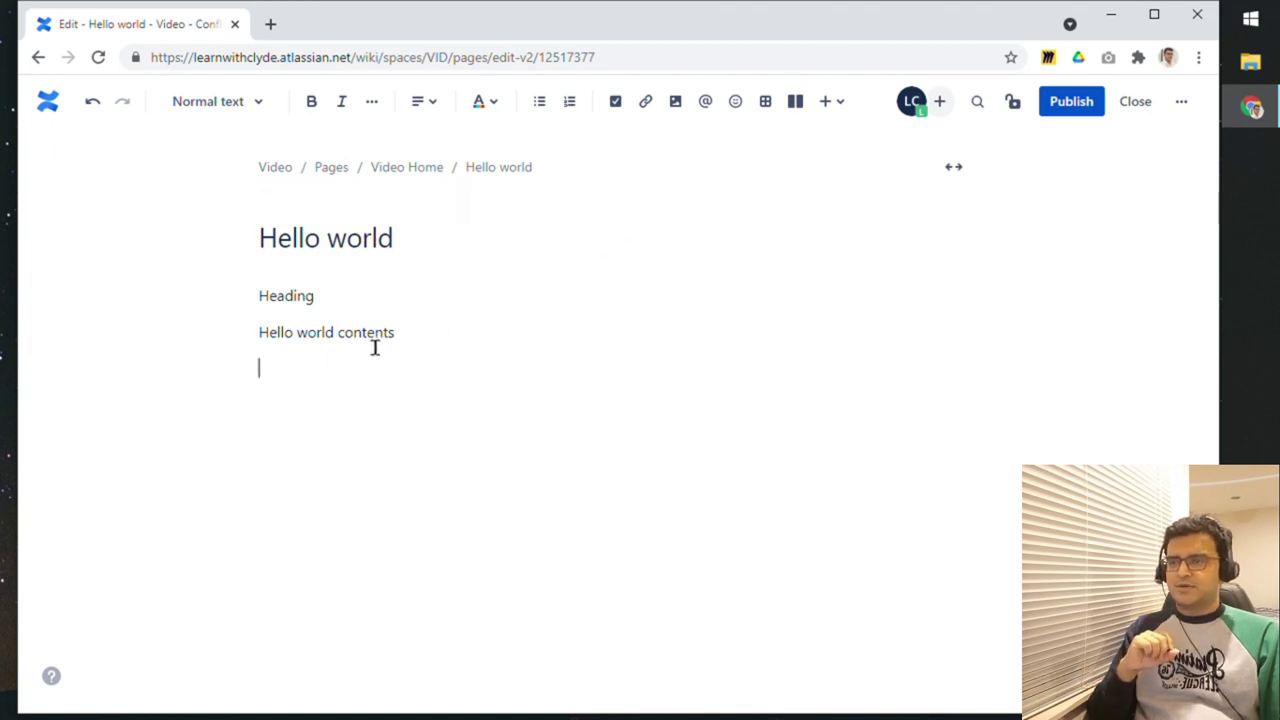
click(676, 106)
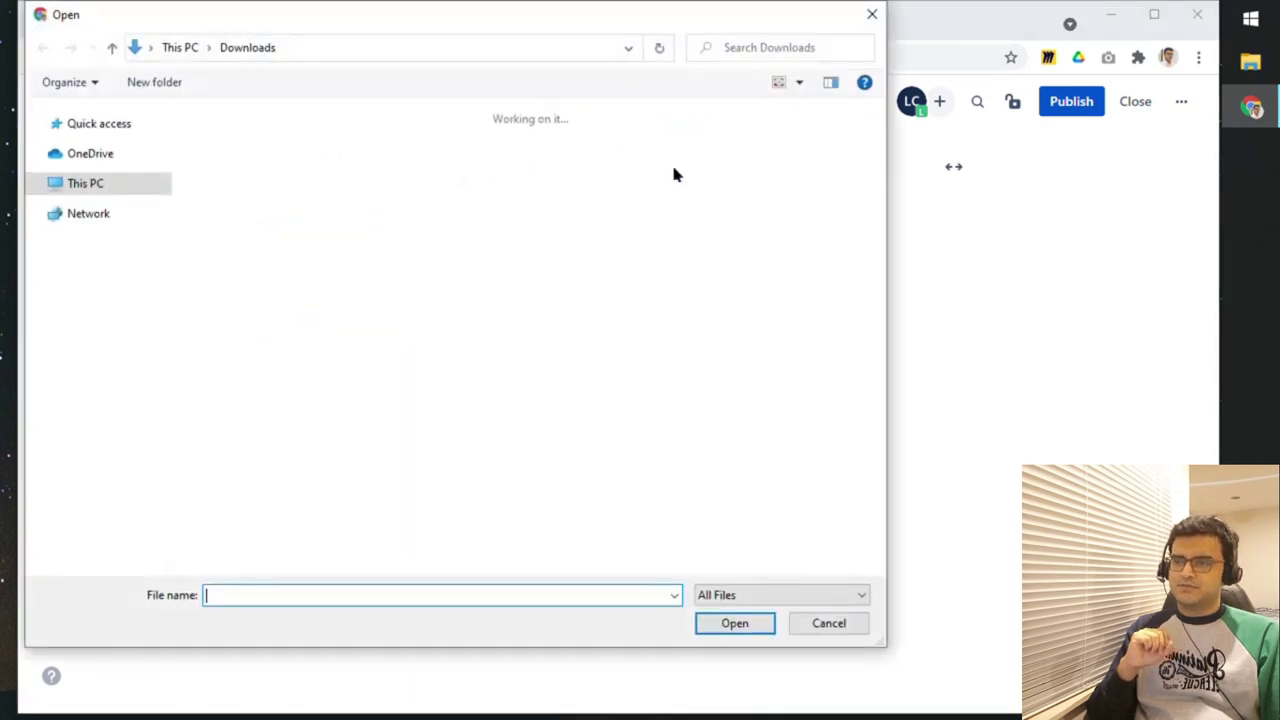
drag(570, 33, 651, 49)
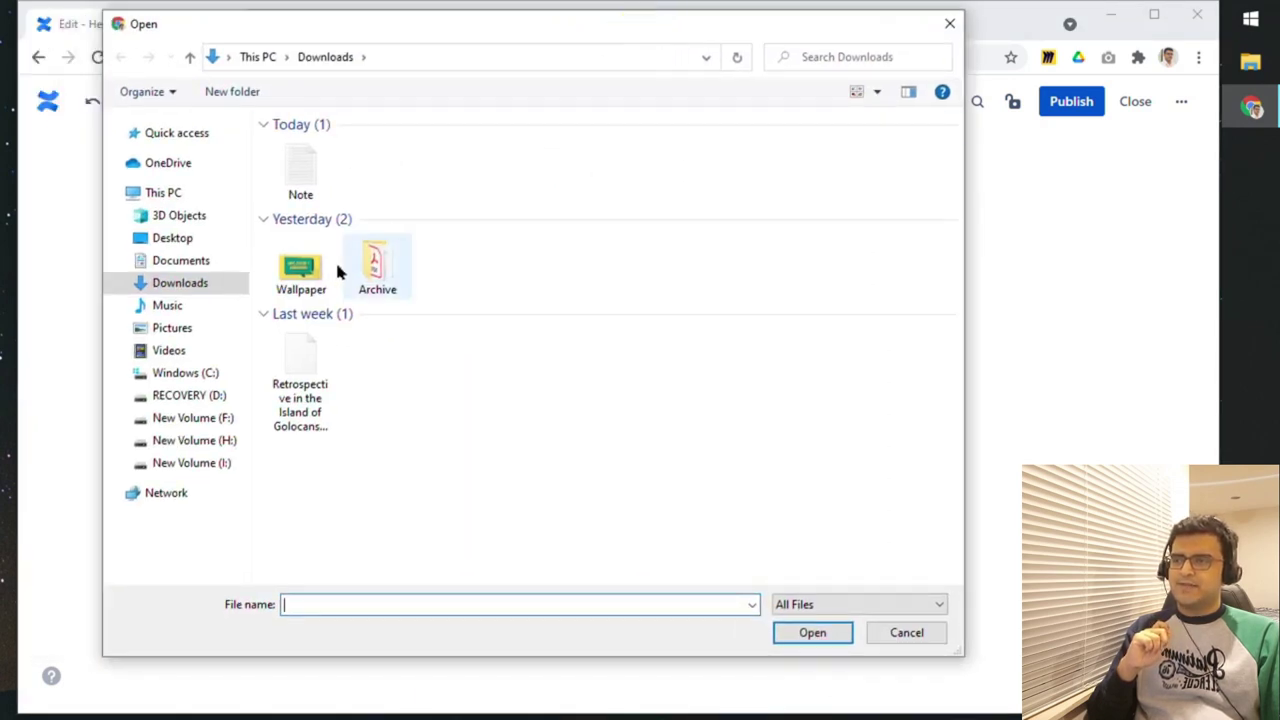
double_click(304, 262)
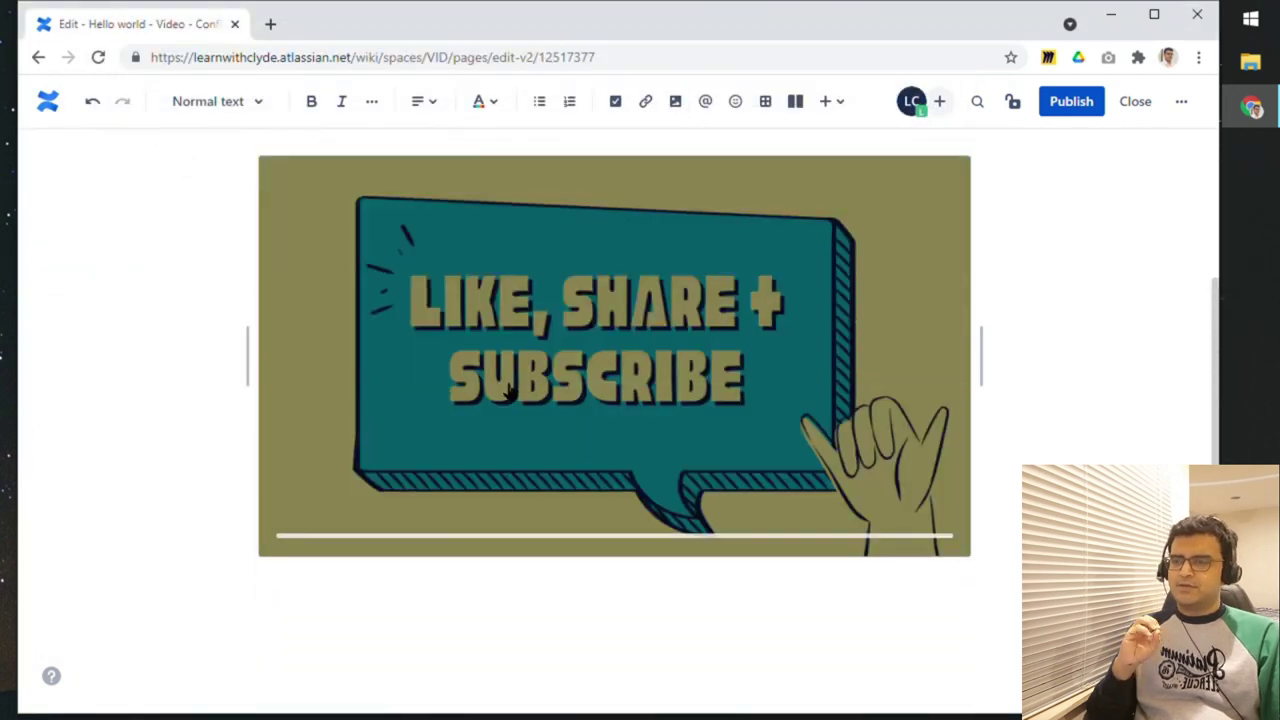
drag(978, 345, 900, 341)
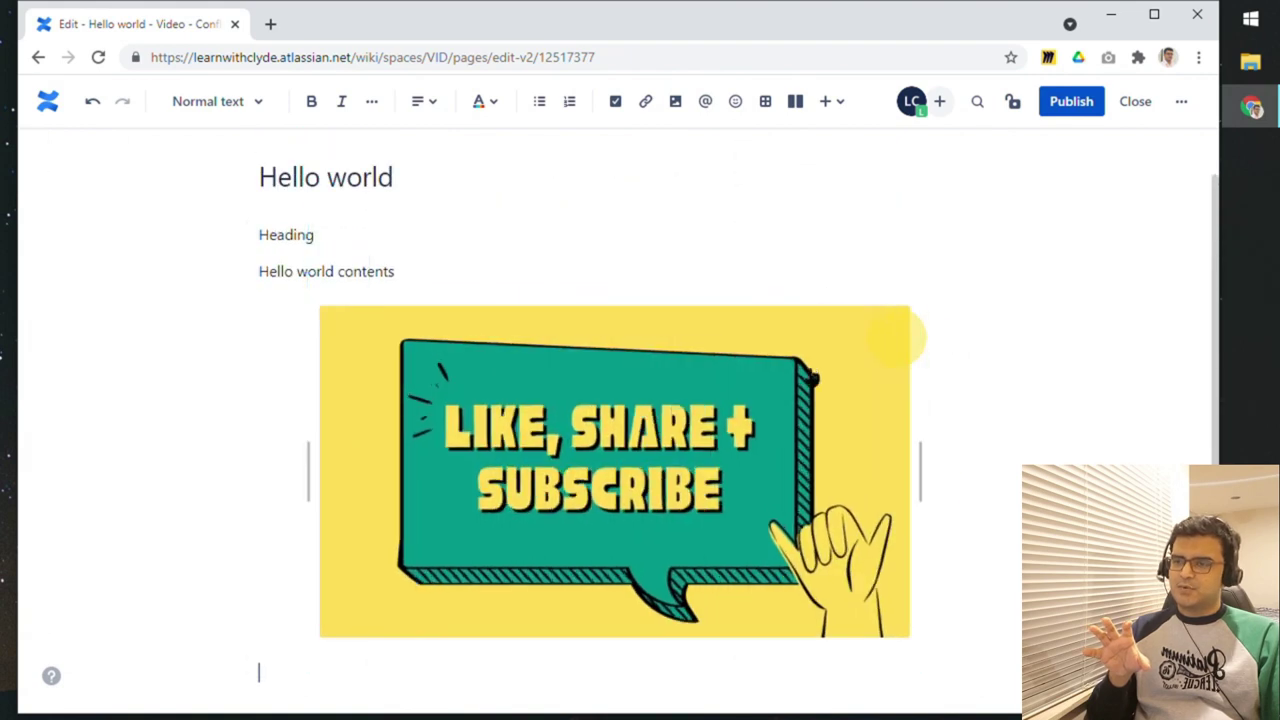
click(796, 381)
scroll(700, 450, down, 2)
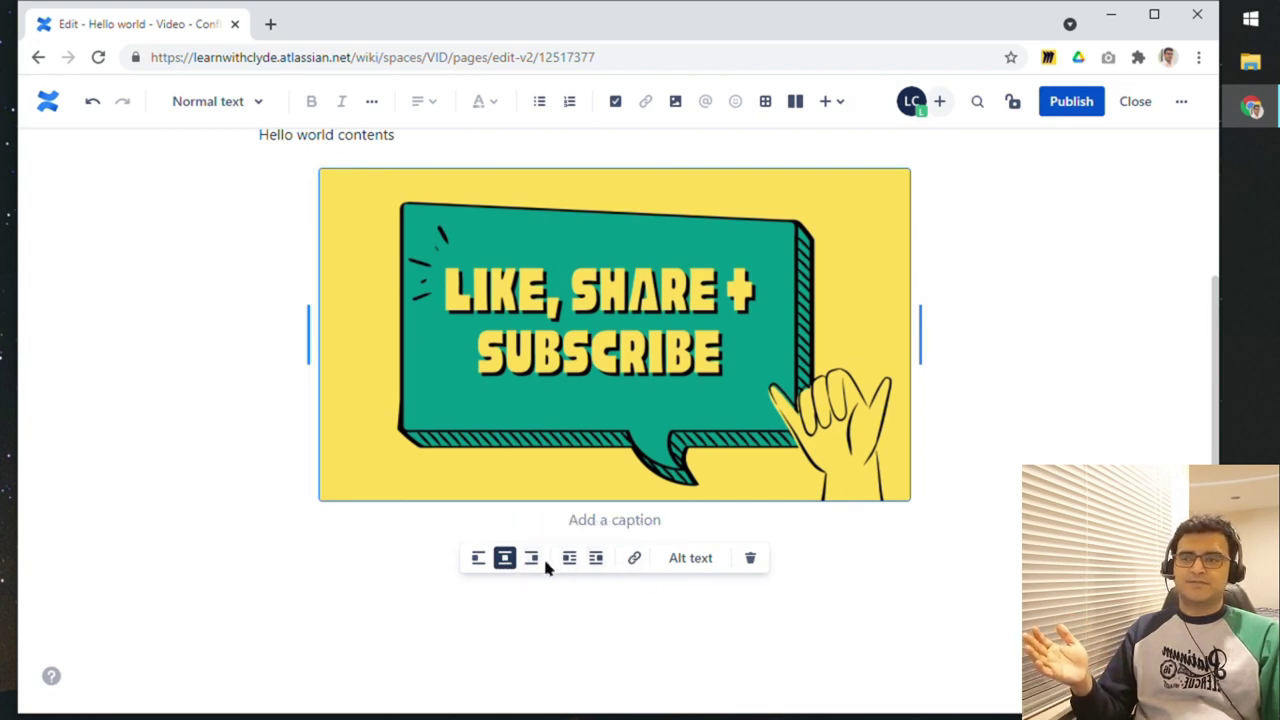
scroll(542, 555, up, 2)
click(337, 300)
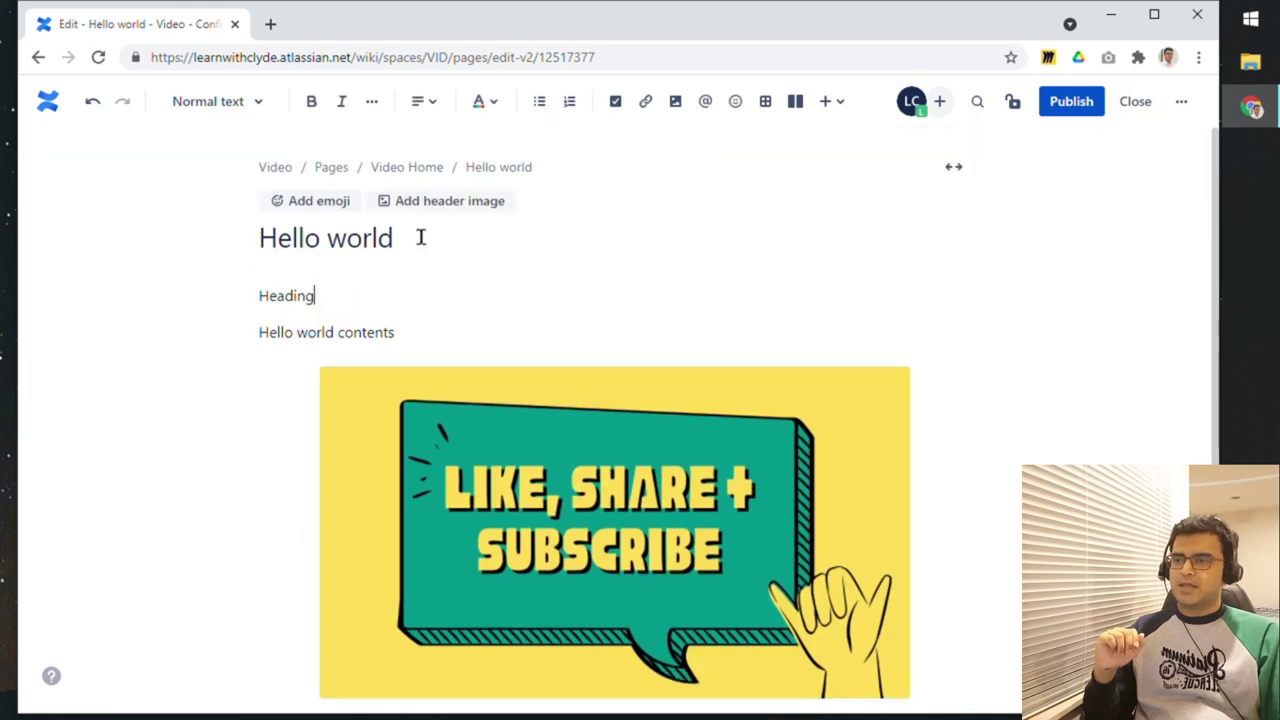
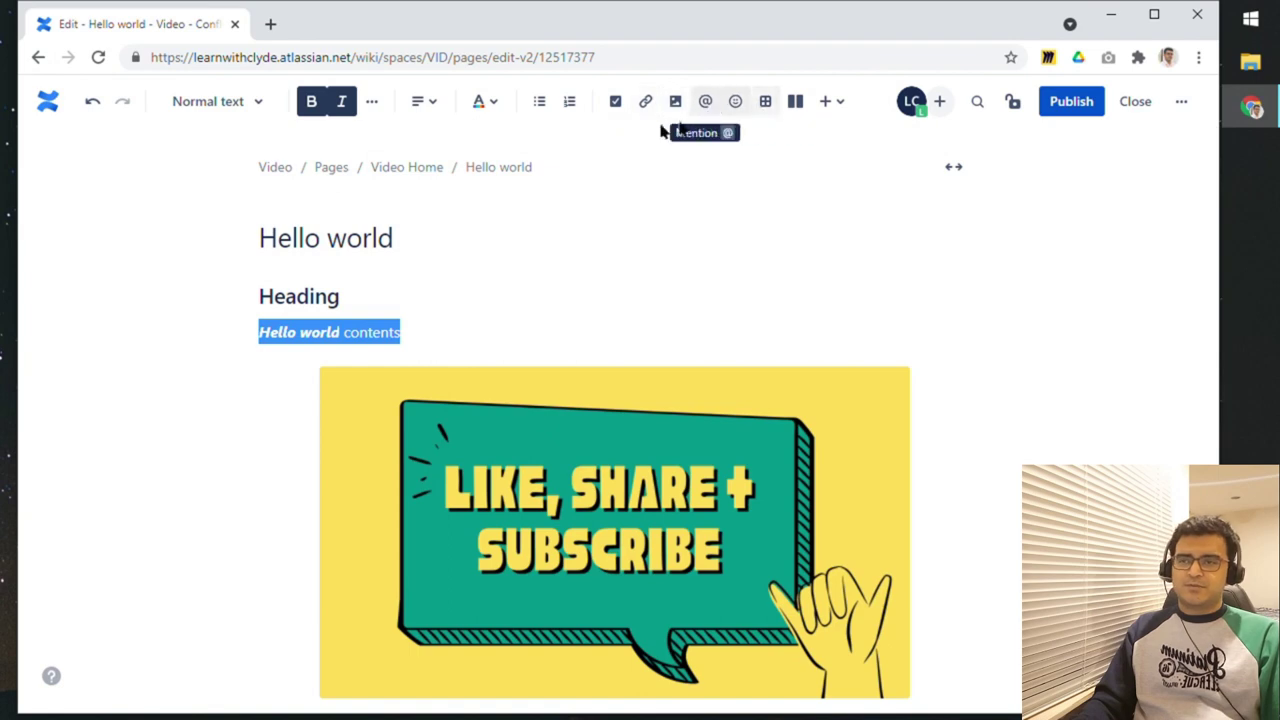
- Look at the link options for the selected "Hello world contents" text and close them without adding a link
click(644, 104)
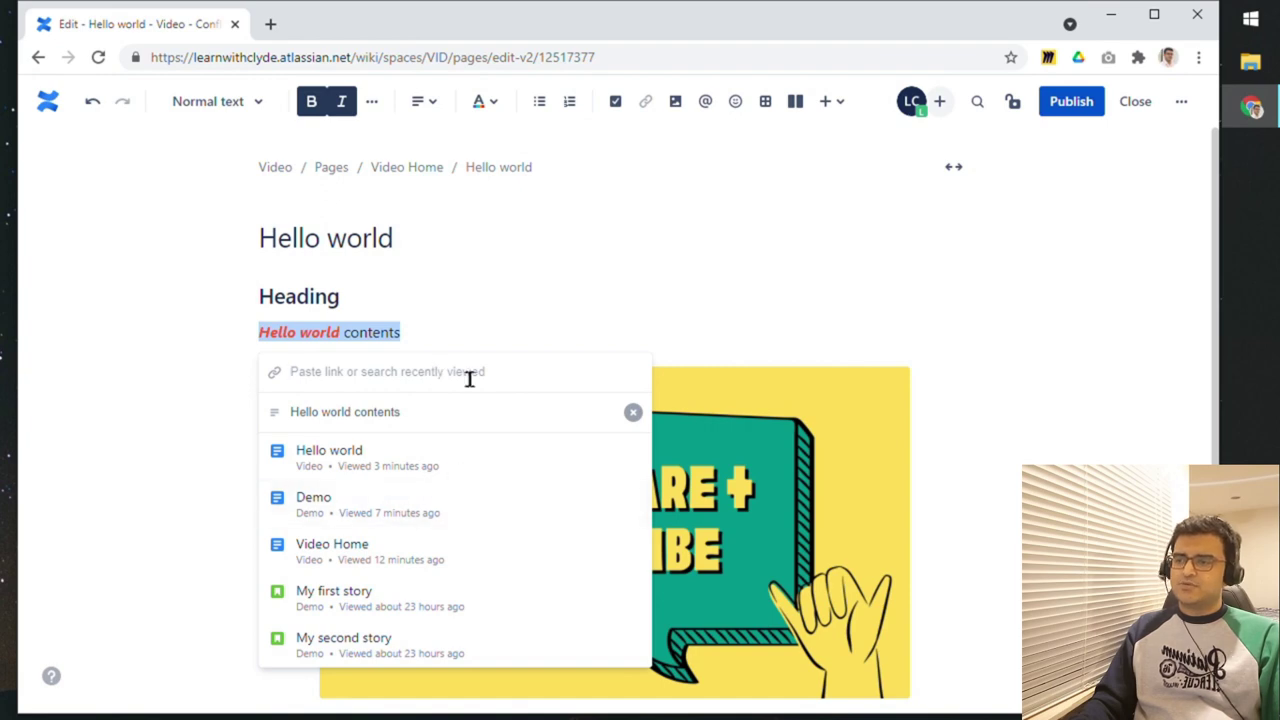
click(443, 320)
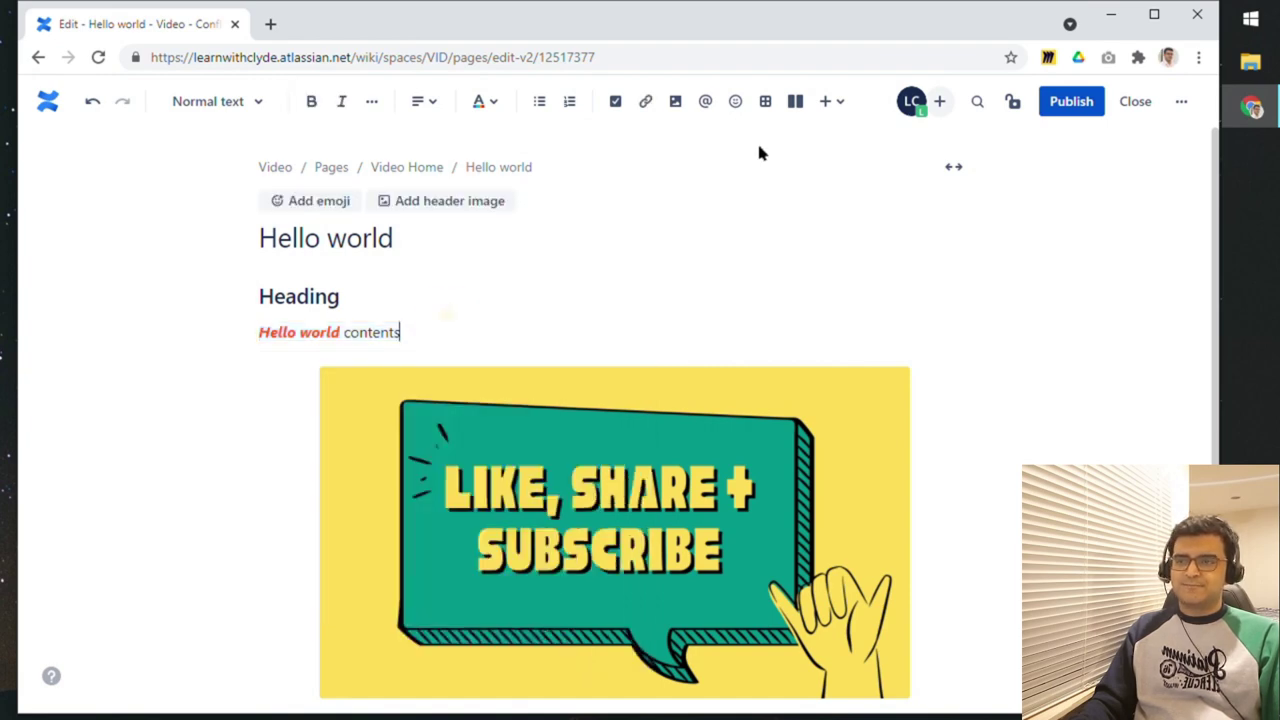
- Add a mention of the account's own user on a new line between the contents text and the image
click(491, 349)
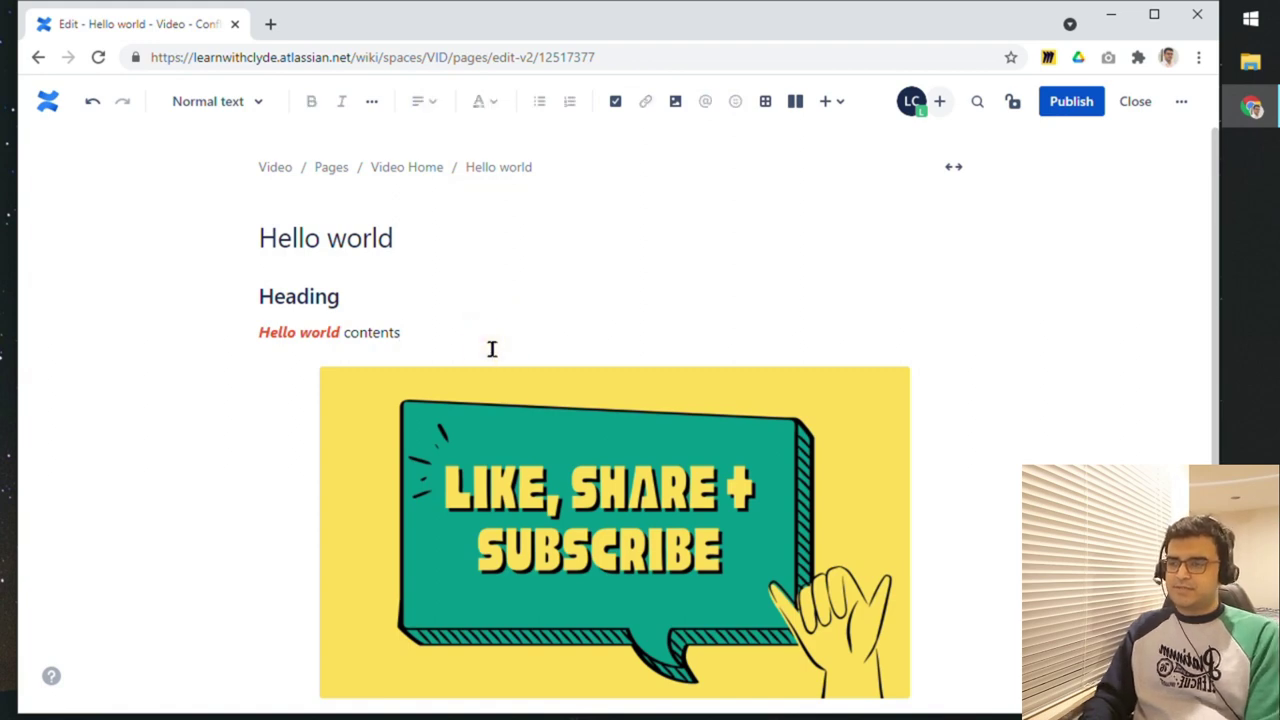
key(Return)
text(@)
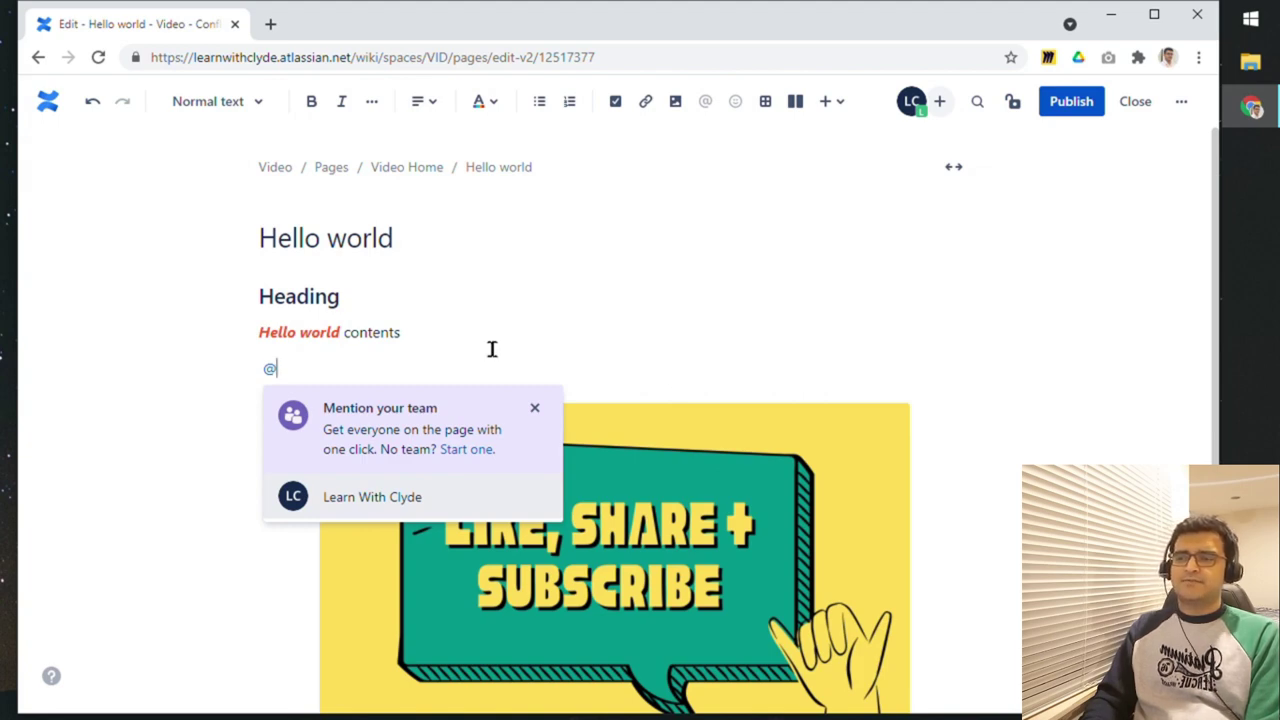
text(Learn)
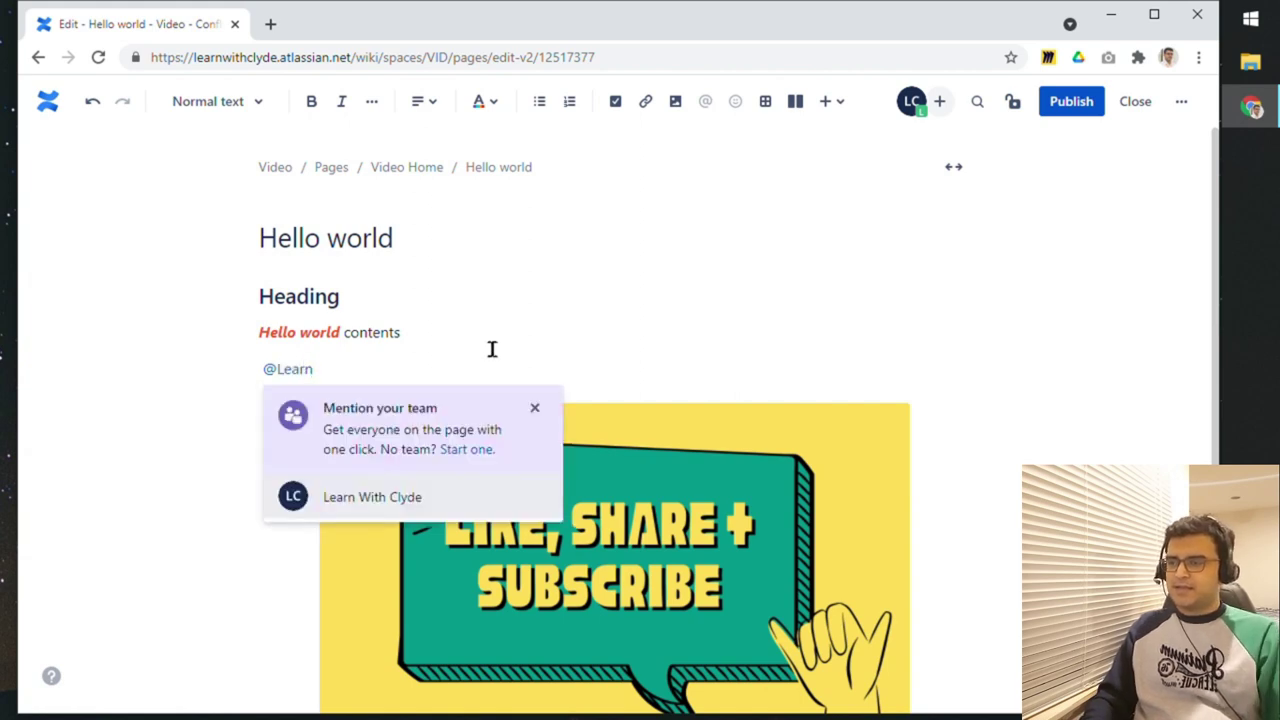
click(388, 510)
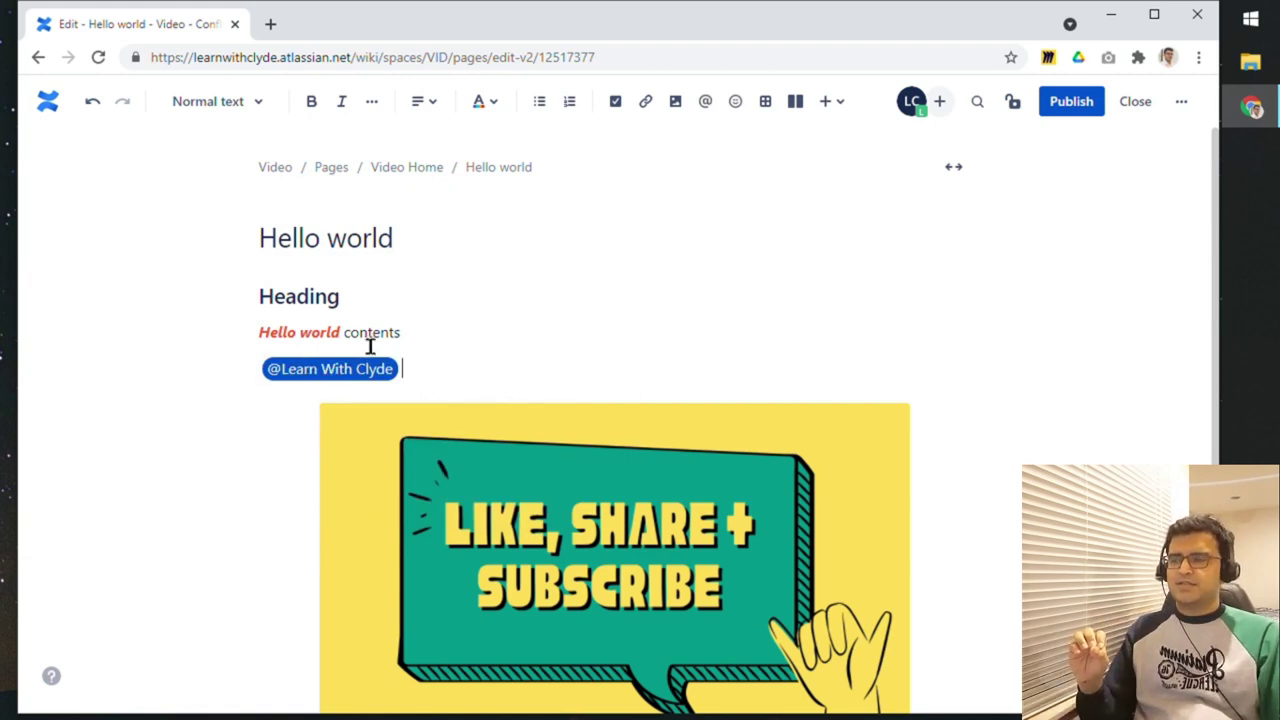
- Delete the user mention and its line below the "Hello world contents" text
click(423, 335)
key(shift+Down)
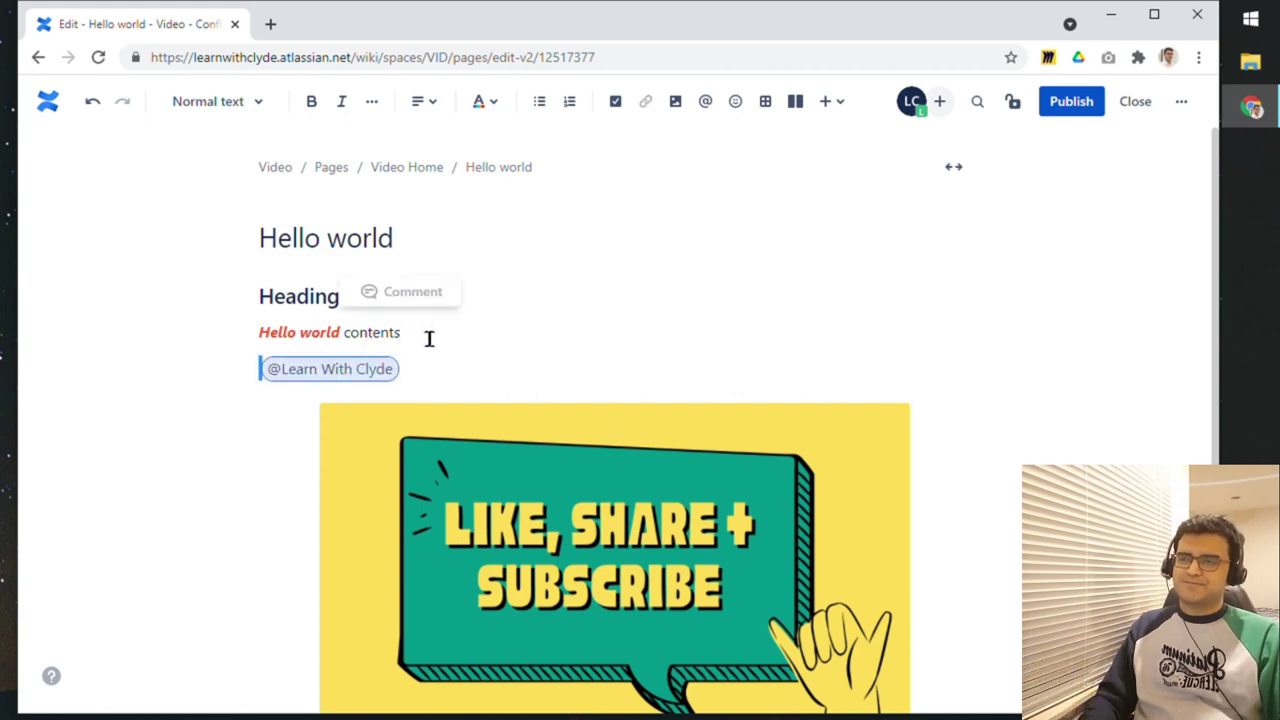
key(Delete)
click(429, 339)
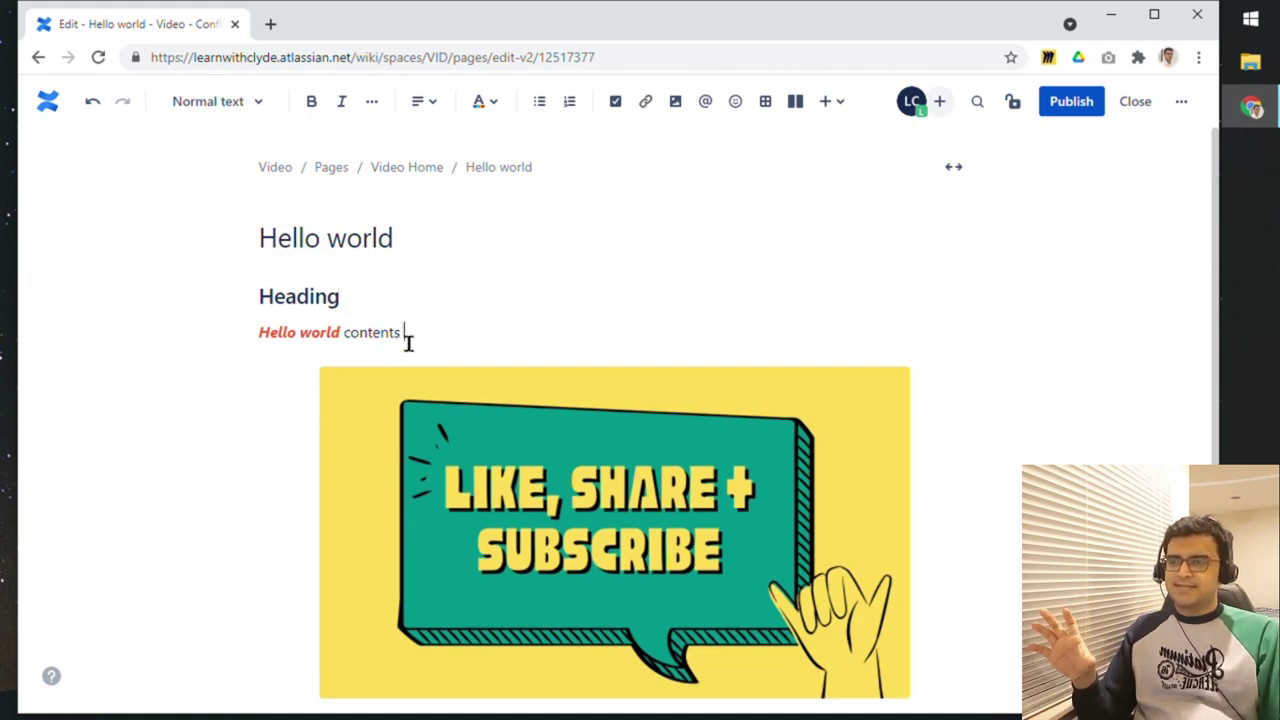
- Examine the additional page actions for publishing, previewing, viewing changes, and labelling
scroll(409, 343, down, 2)
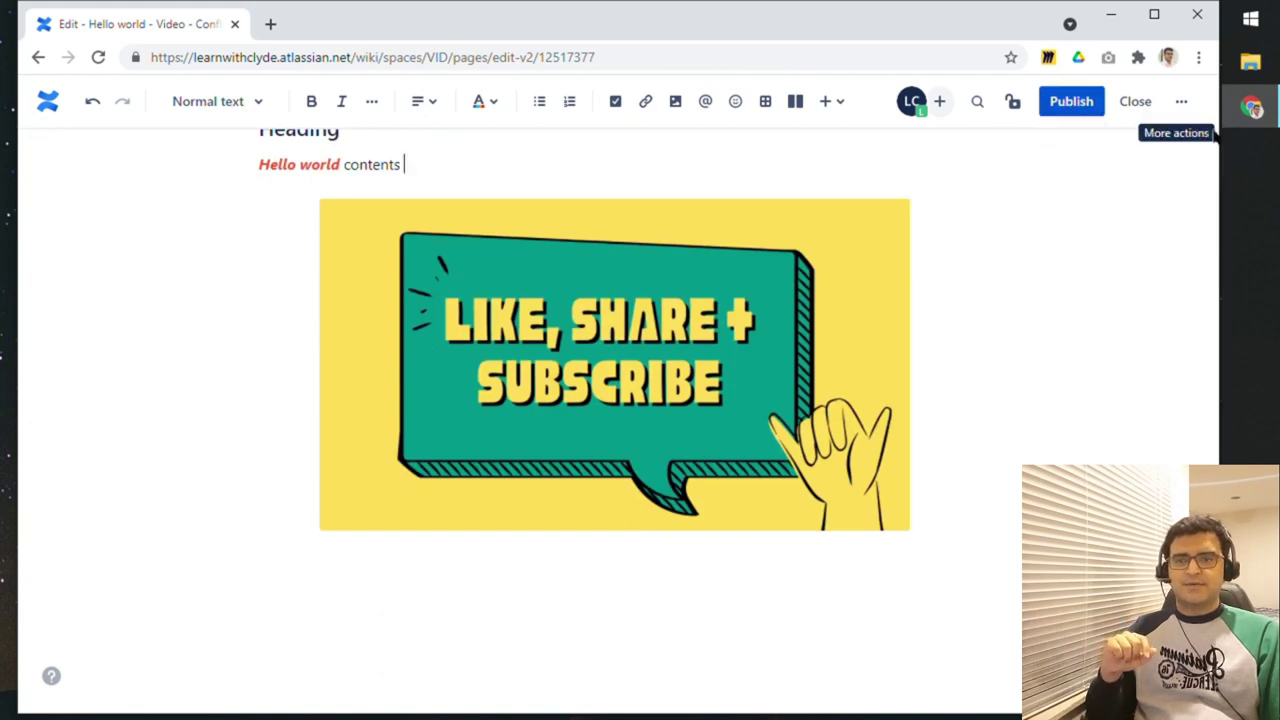
click(1182, 103)
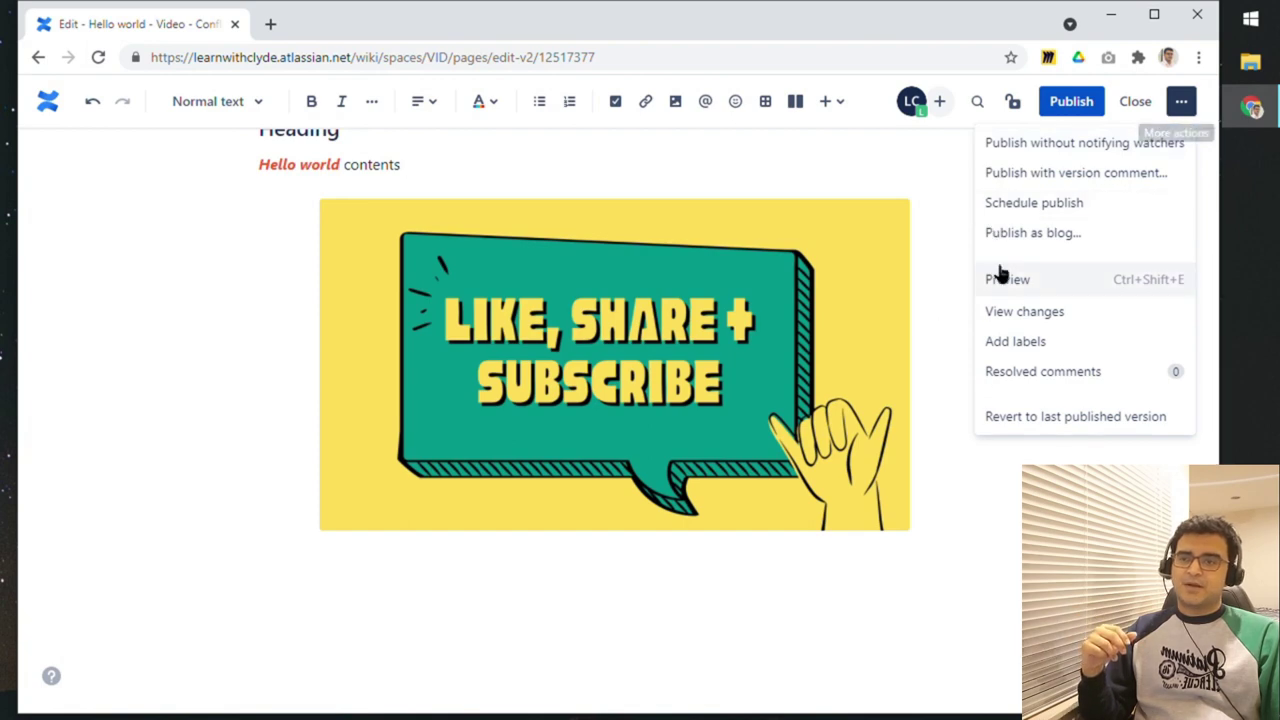
- Publish the Hello world page without notifying watchers and look over the published result
click(1059, 150)
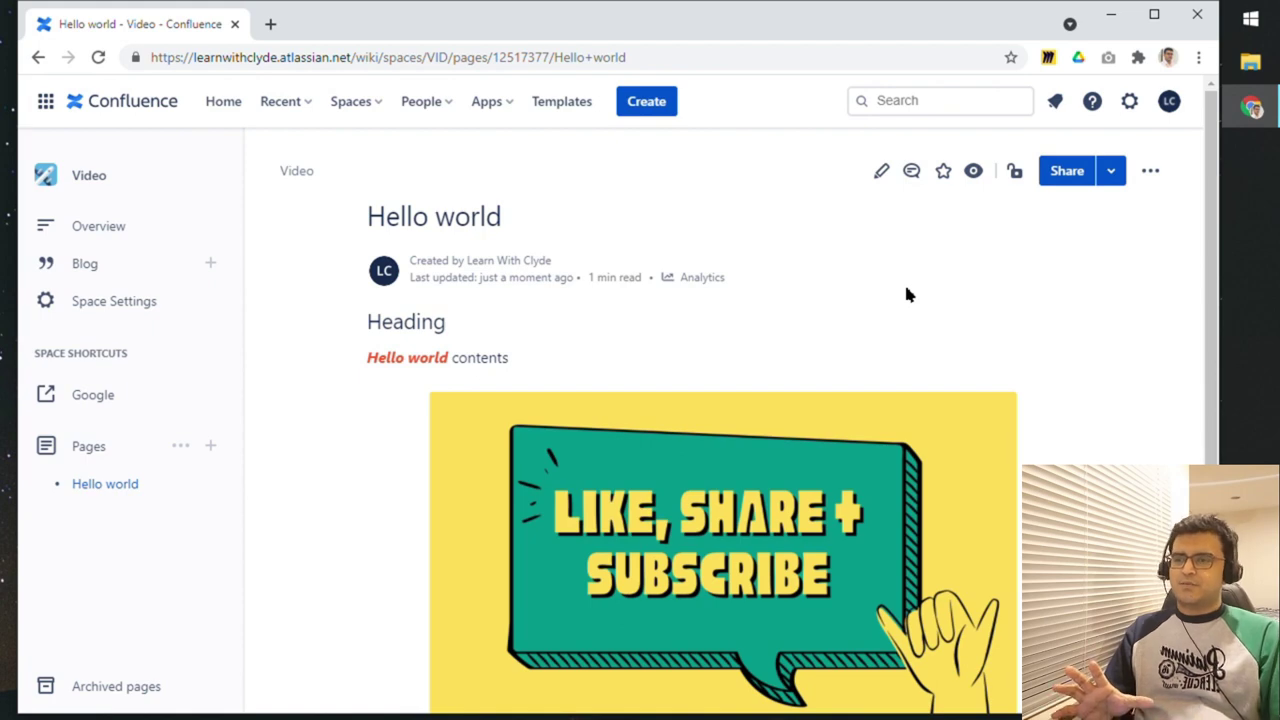
scroll(789, 300, down, 2)
scroll(773, 305, up, 2)
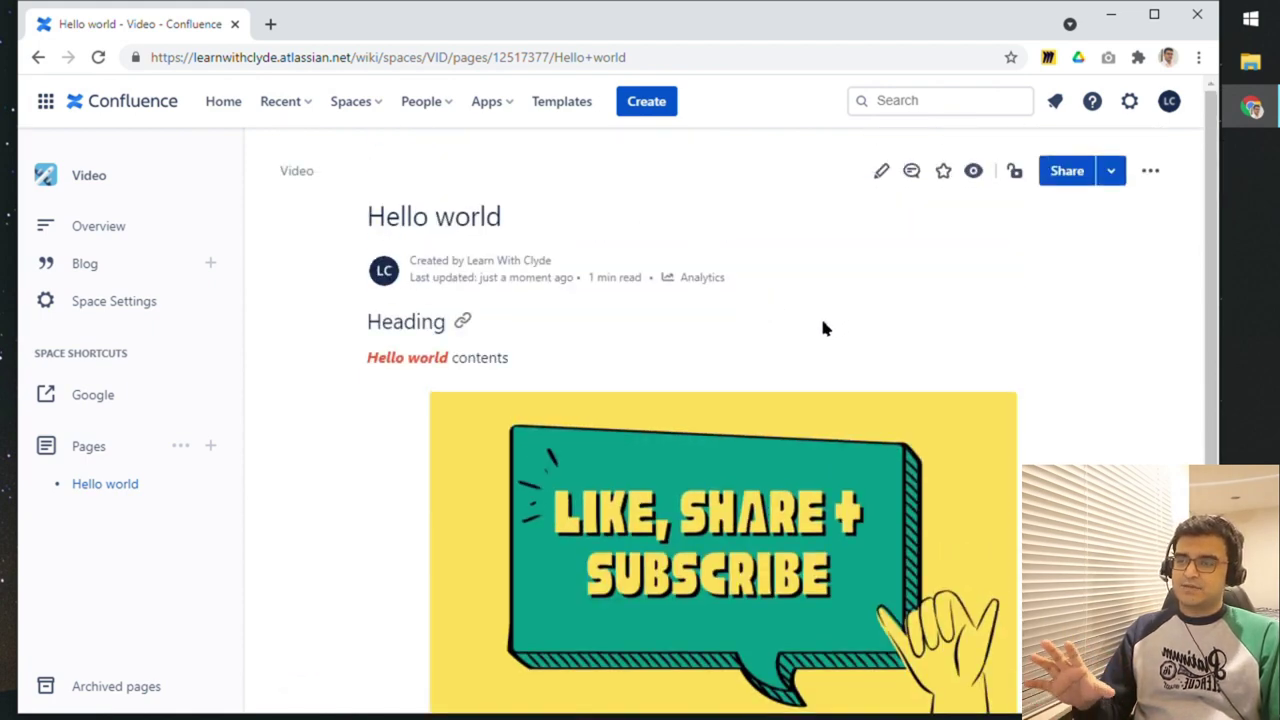
- Copy the link to the "Heading" section and check it in a temporary new browser tab
click(463, 326)
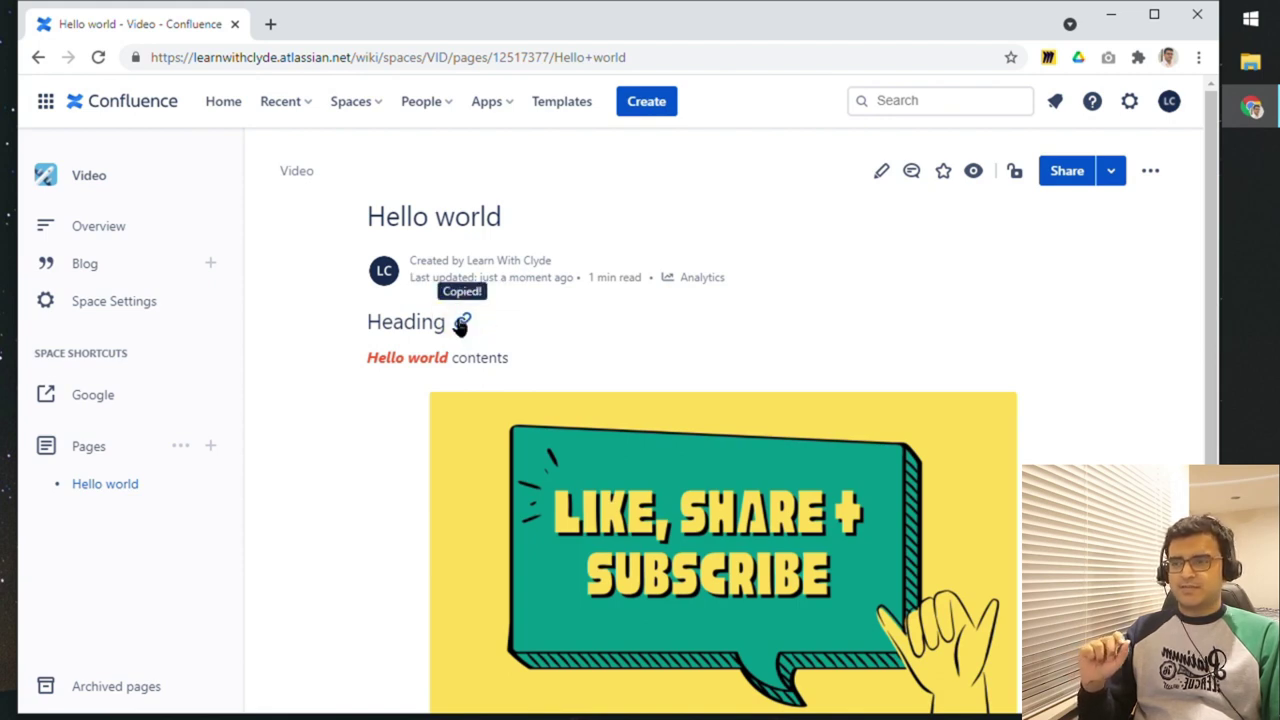
click(270, 24)
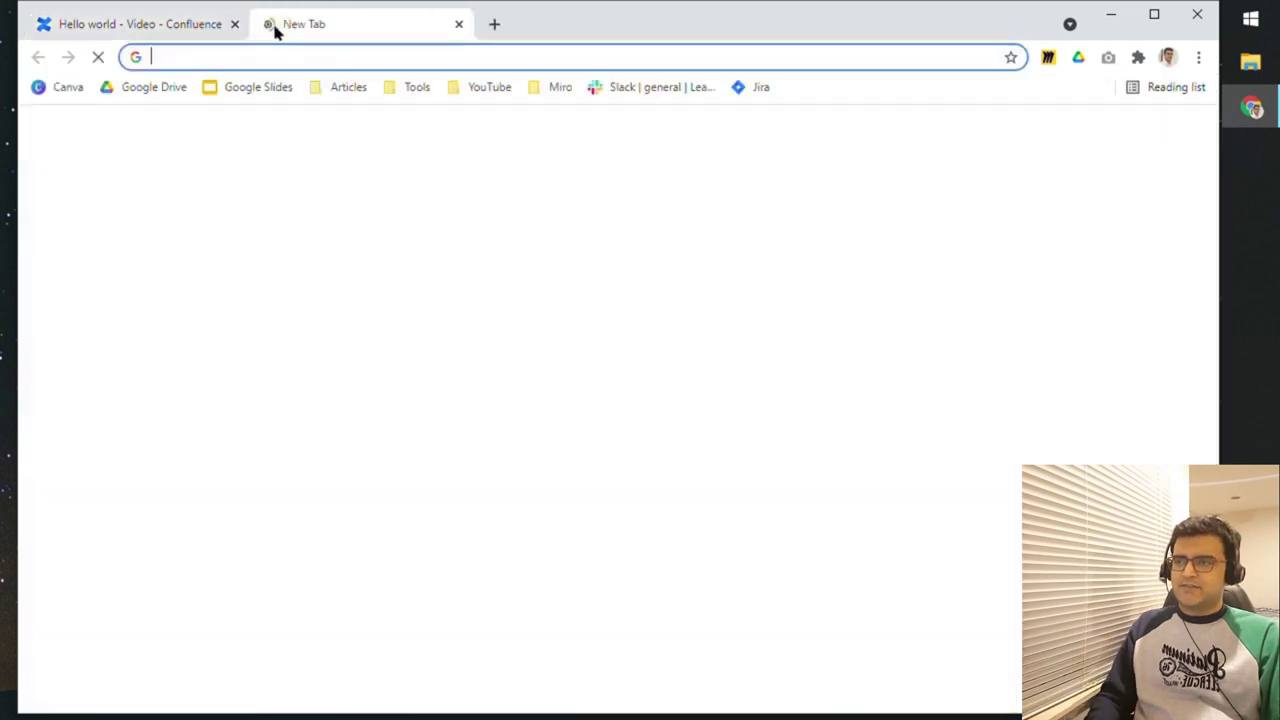
text(https://learnwithclyde.atlassian.net/wiki/spaces/VID/pages/12517377/Hello+world#Heading)
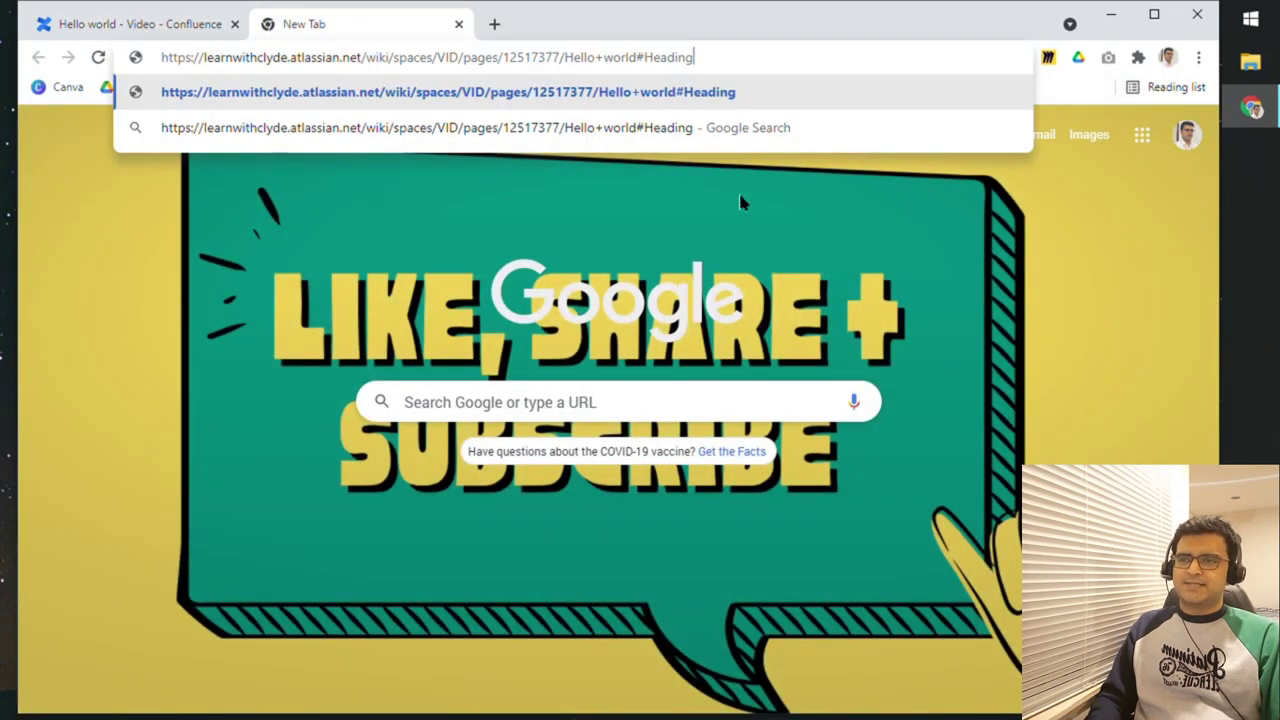
shift+click(641, 60)
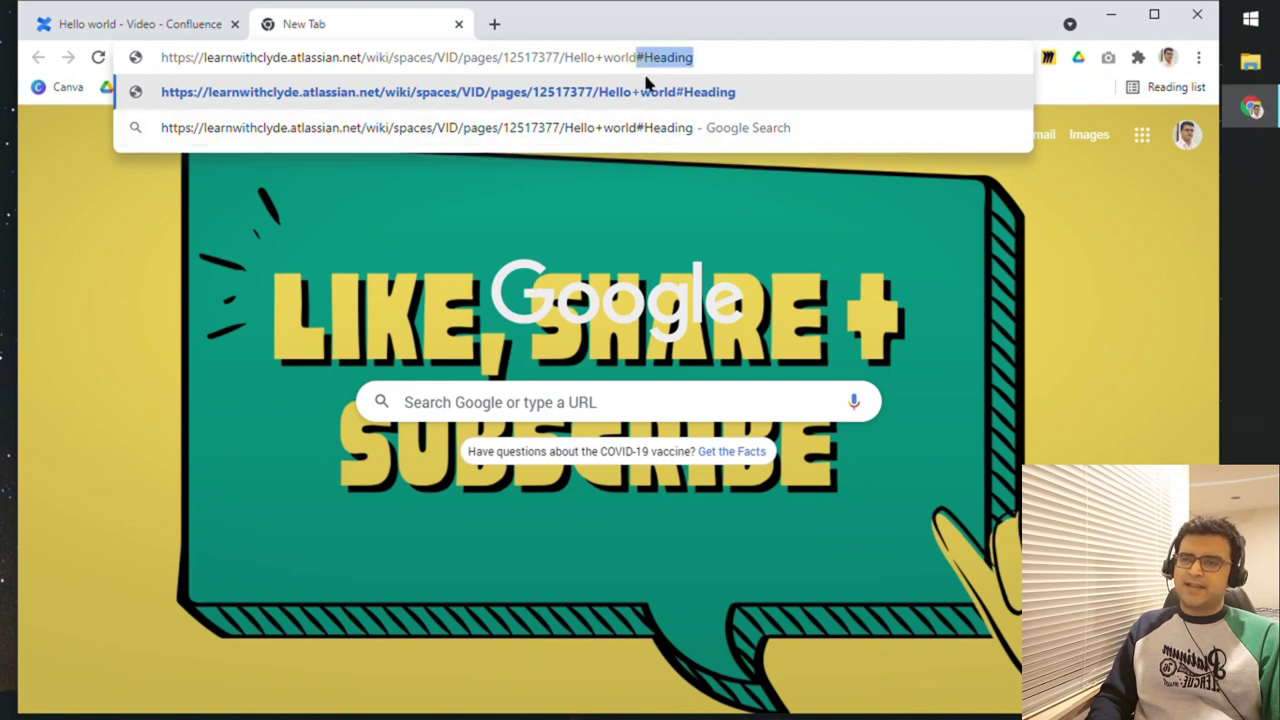
key(Return)
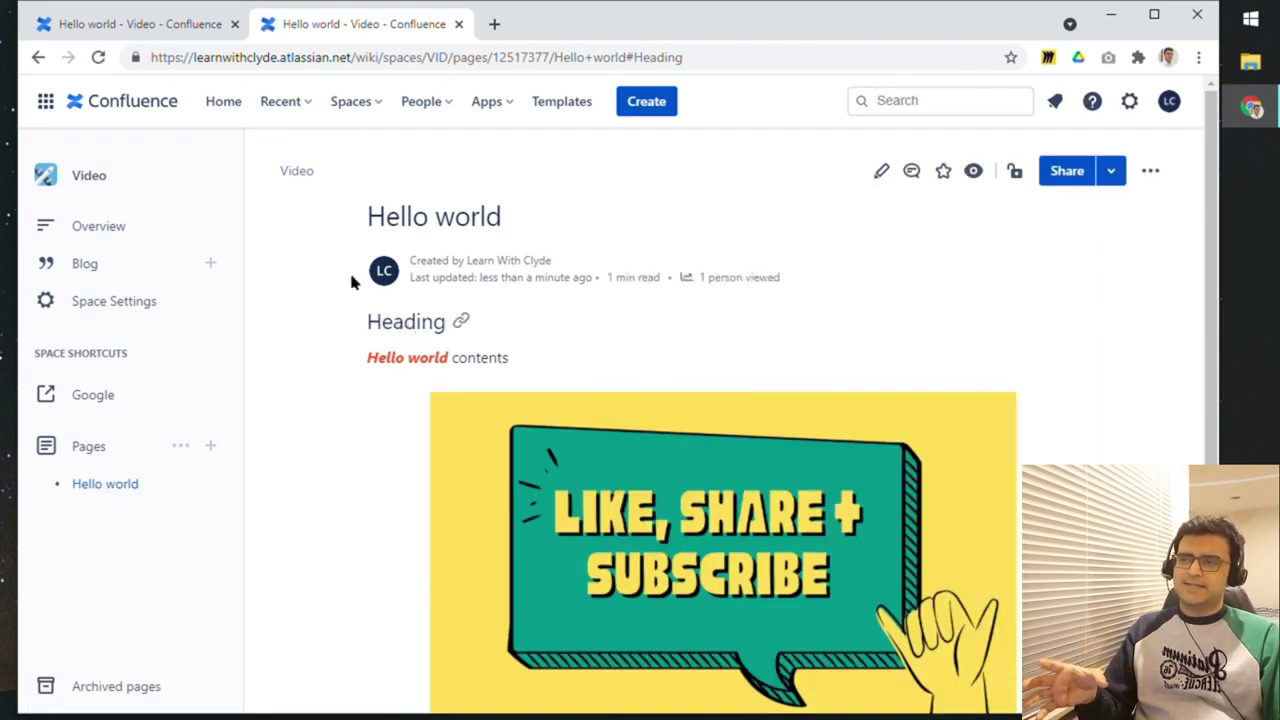
middle_click(318, 33)
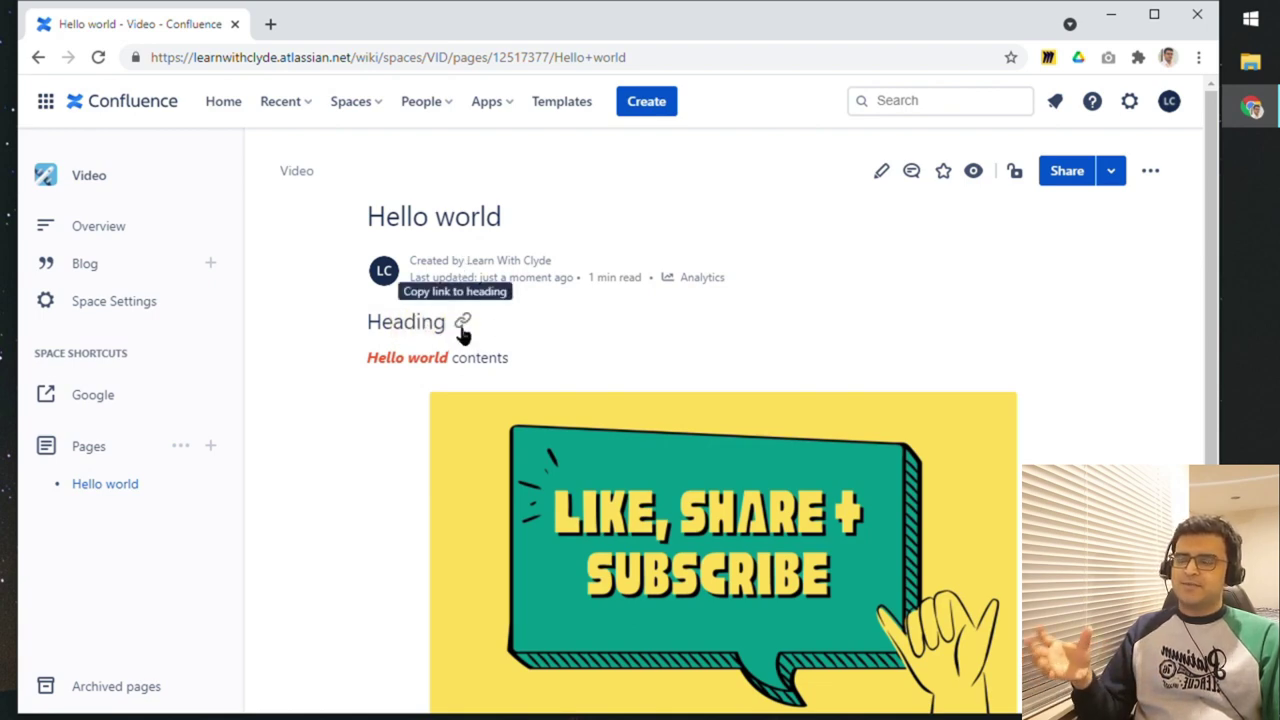
- Open the Hello world page for editing and place the cursor at the end of the "Heading" line
drag(1211, 131, 1211, 254)
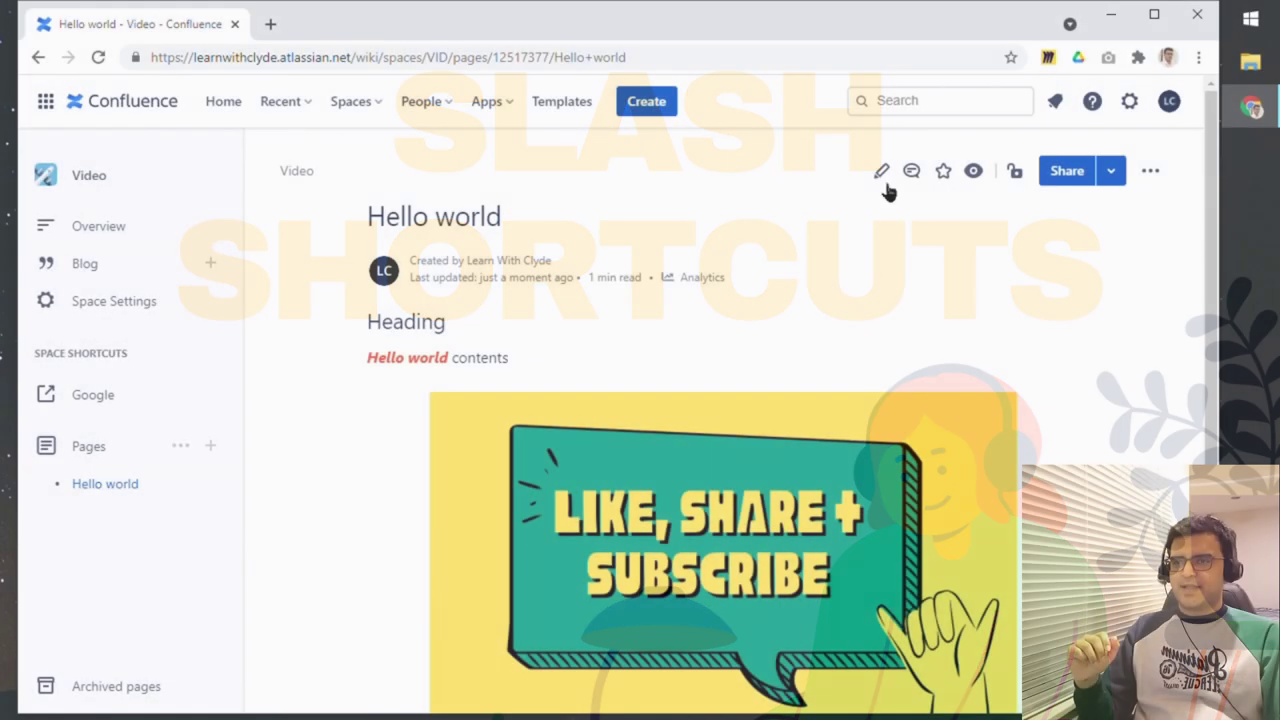
click(881, 171)
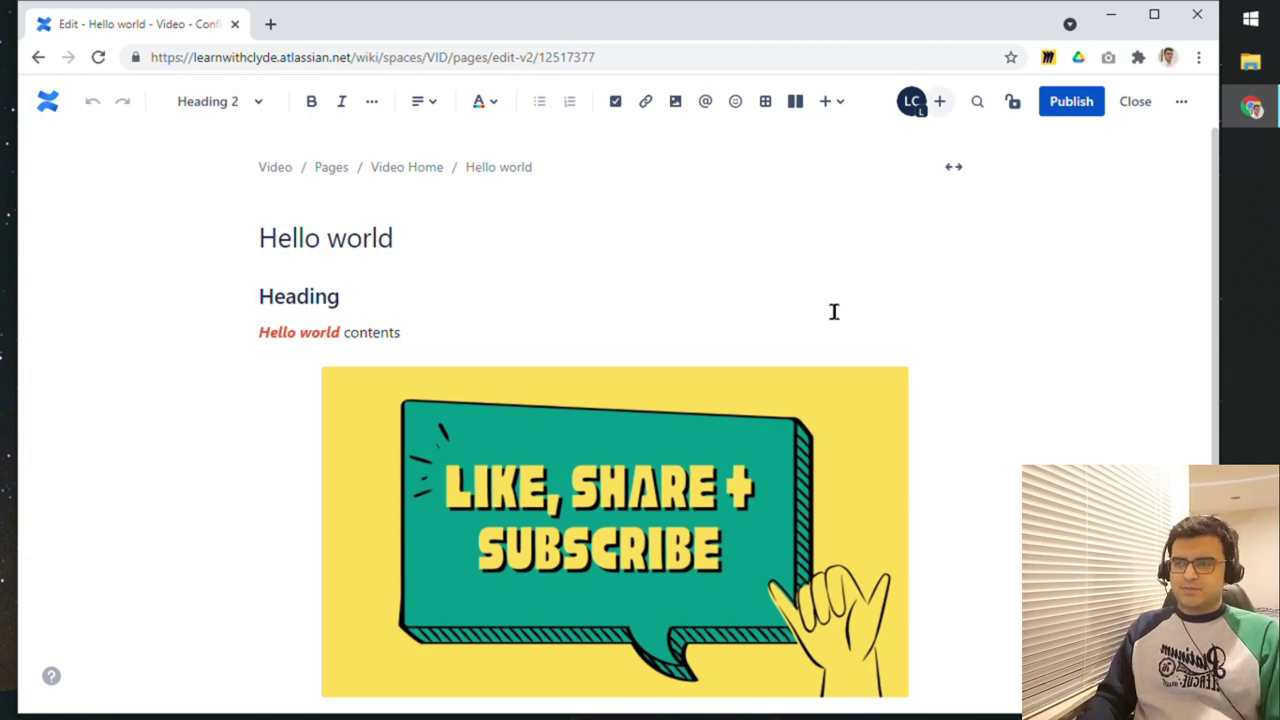
key(shift+End)
key(Right)
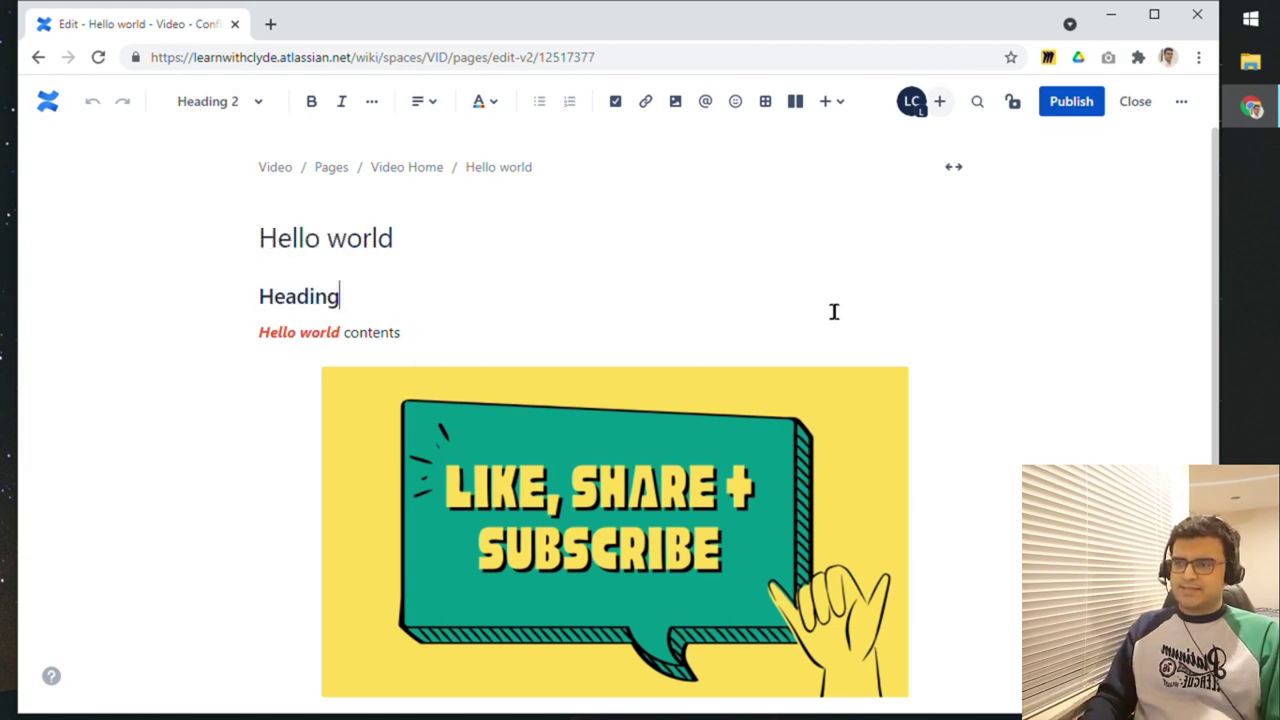
- Insert a Heading 2 reading "New heading" on a new line below "Heading" using the slash shortcut
key(Return)
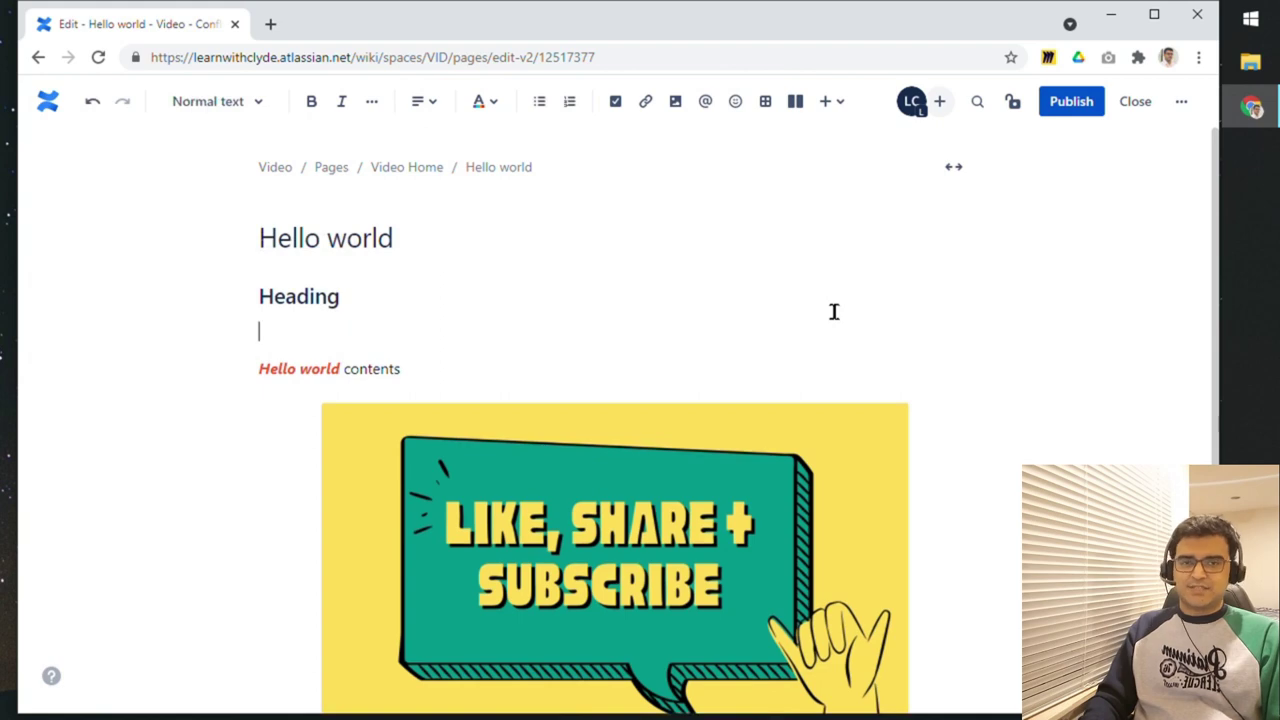
text(/)
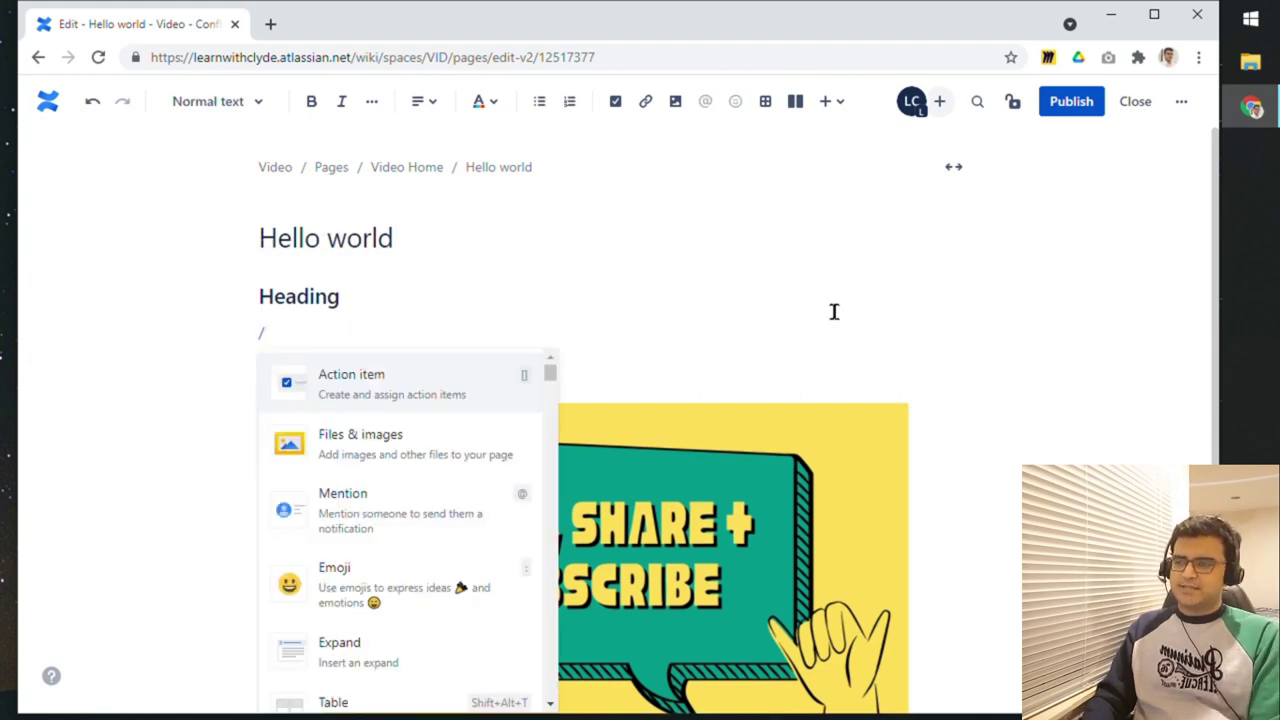
text(heading)
key(Down)
key(Down)
key(Down)
key(Return)
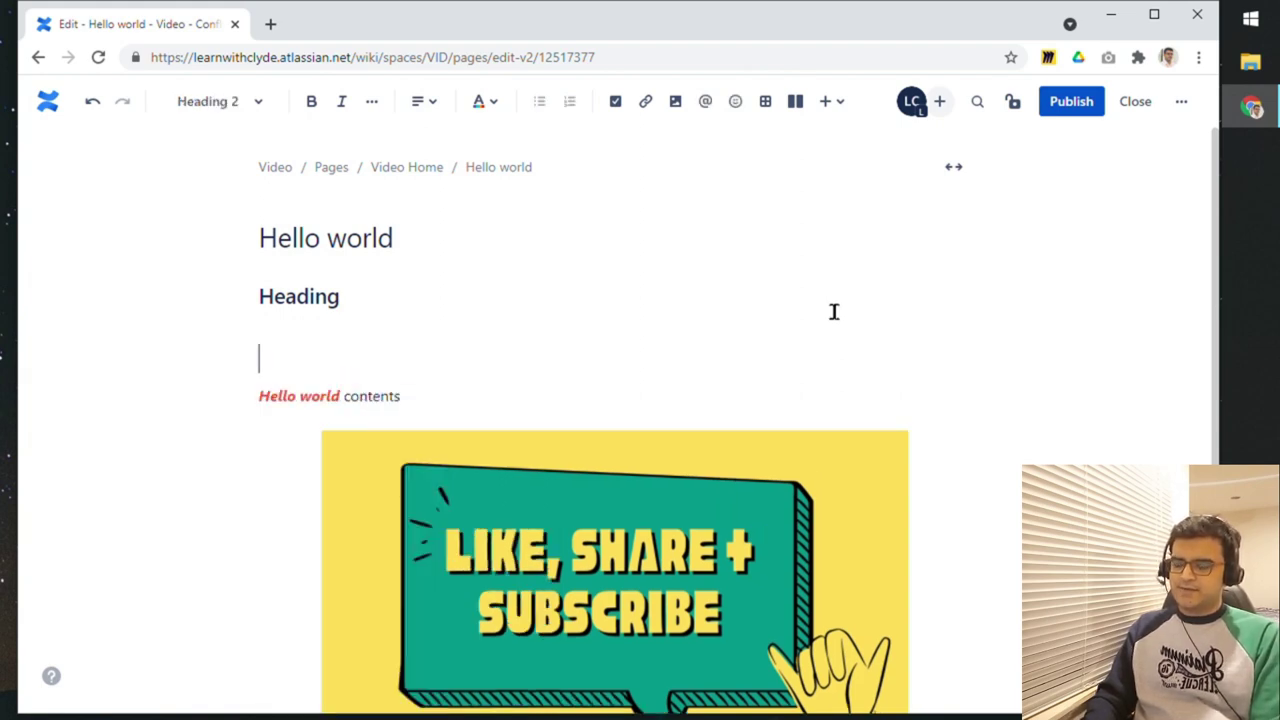
text(Heasding)
key(BackSpace)
key(shift+Home)
text(New heading)
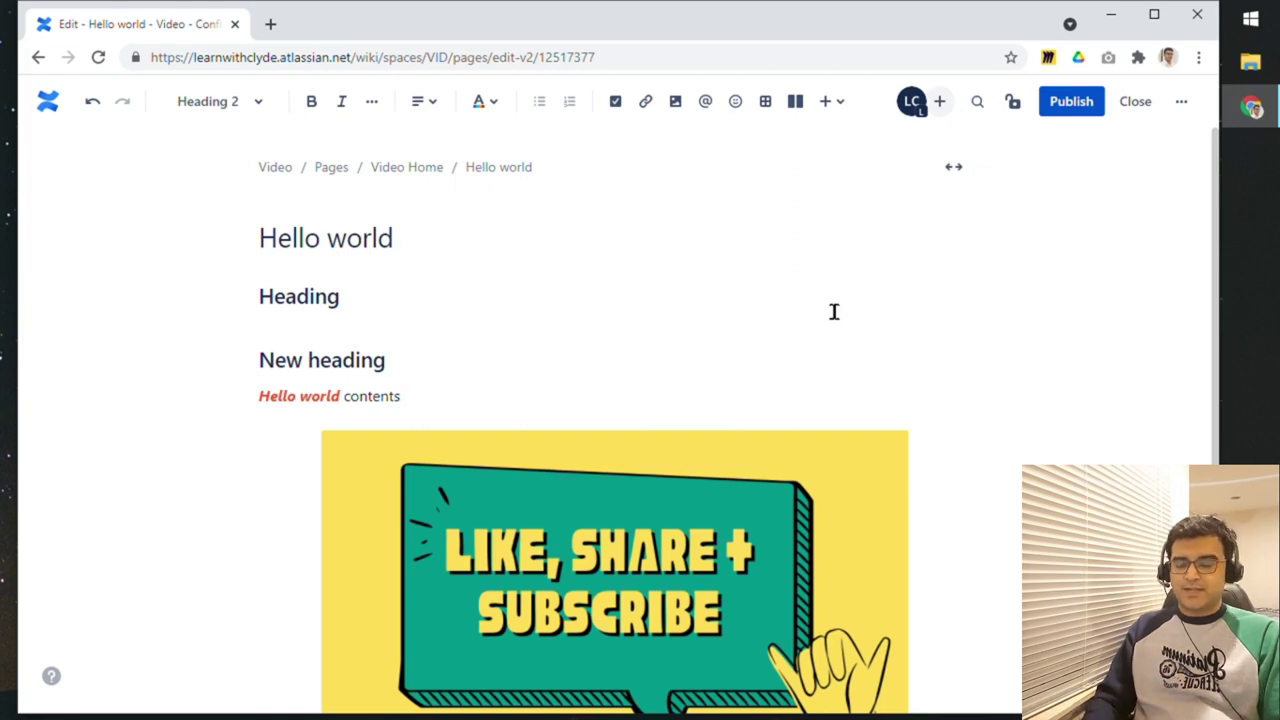
- Delete the "New heading" text and its extra lines above the "Hello world contents" text
key(ctrl+BackSpace)
key(ctrl+BackSpace)
key(Delete)
- Add a line reading "Heading" below the "Hello world contents" text, format it as Heading 1, and look over the available text styles
key(End)
key(Return)
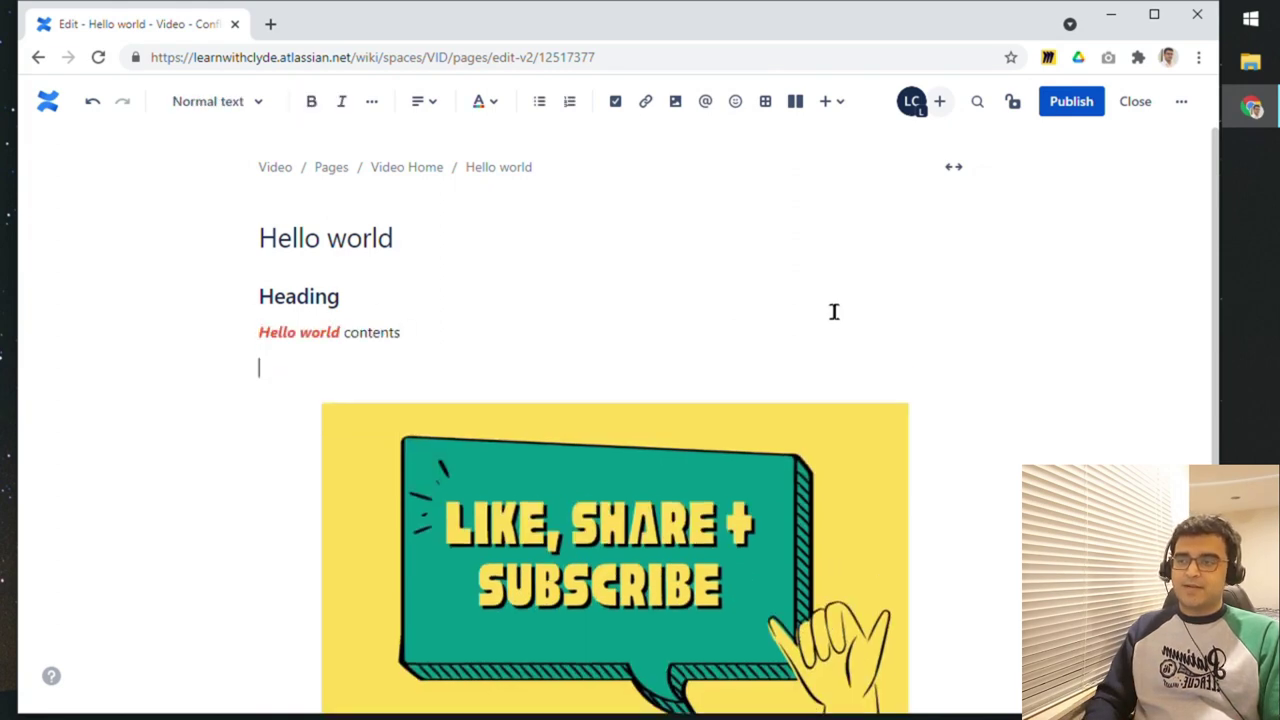
text(Heading)
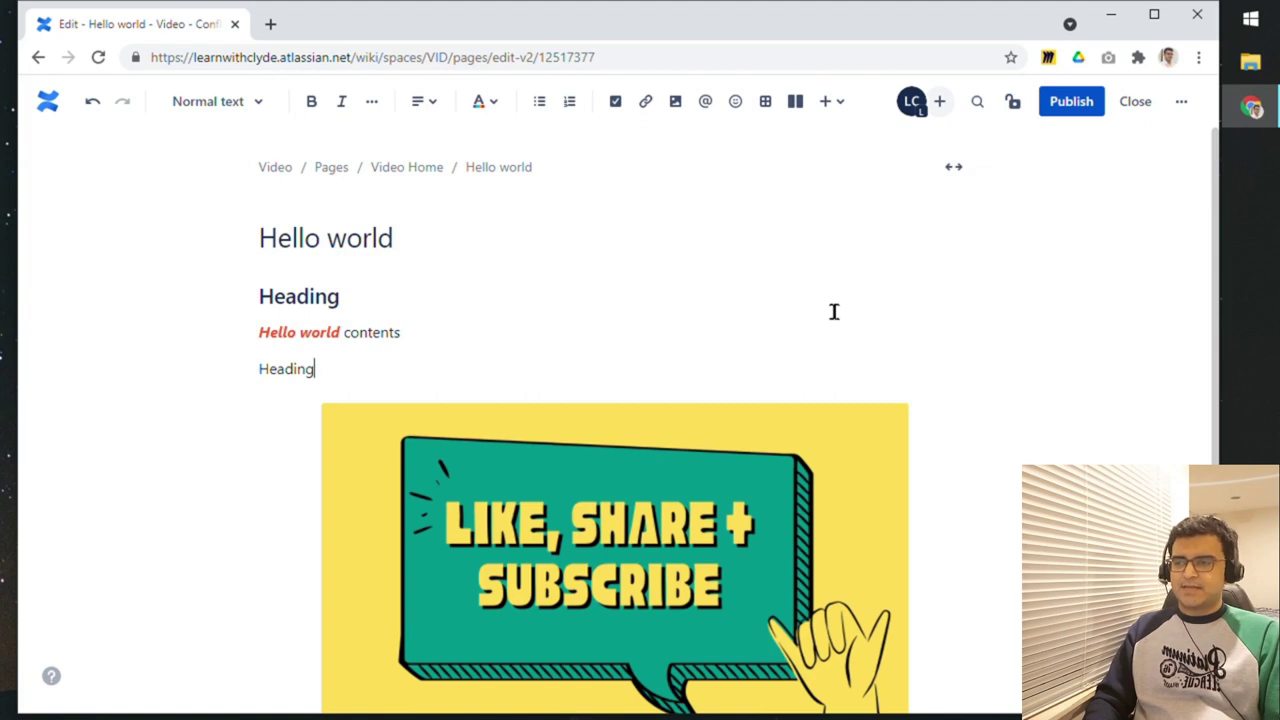
key(shift+Home)
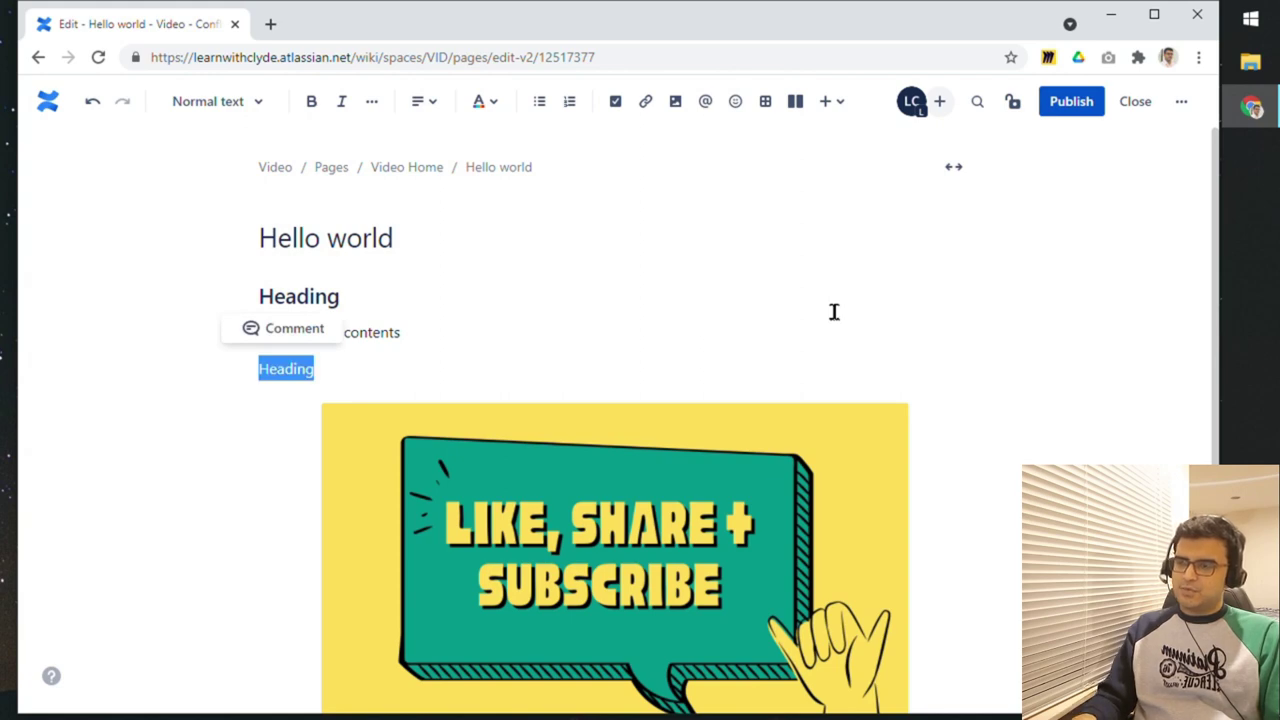
key(ctrl+alt+1)
key(Left)
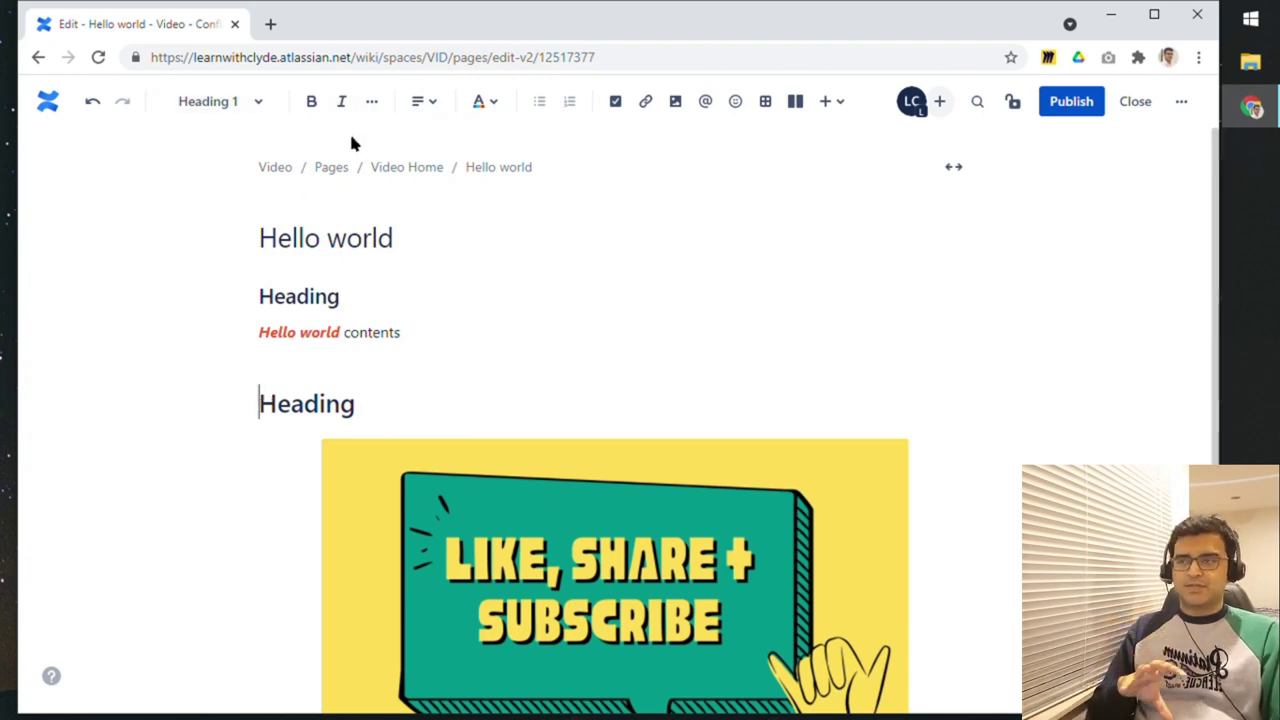
click(262, 108)
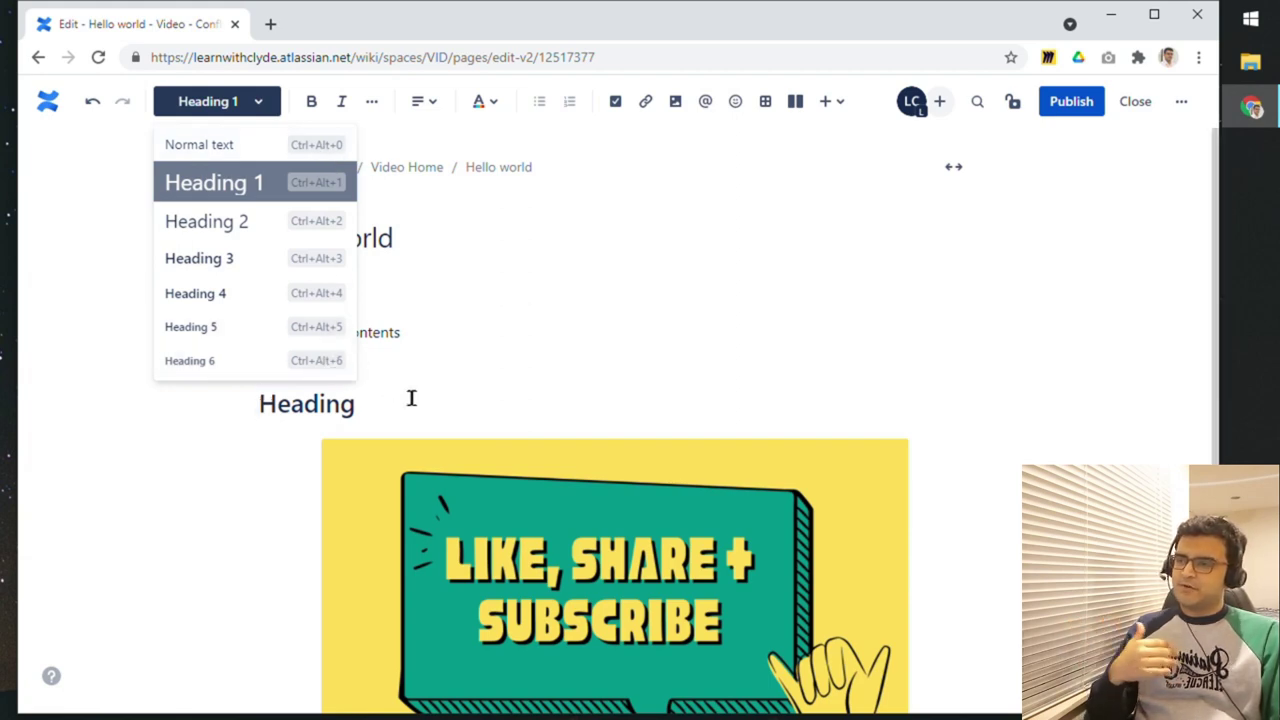
scroll(510, 432, down, 3)
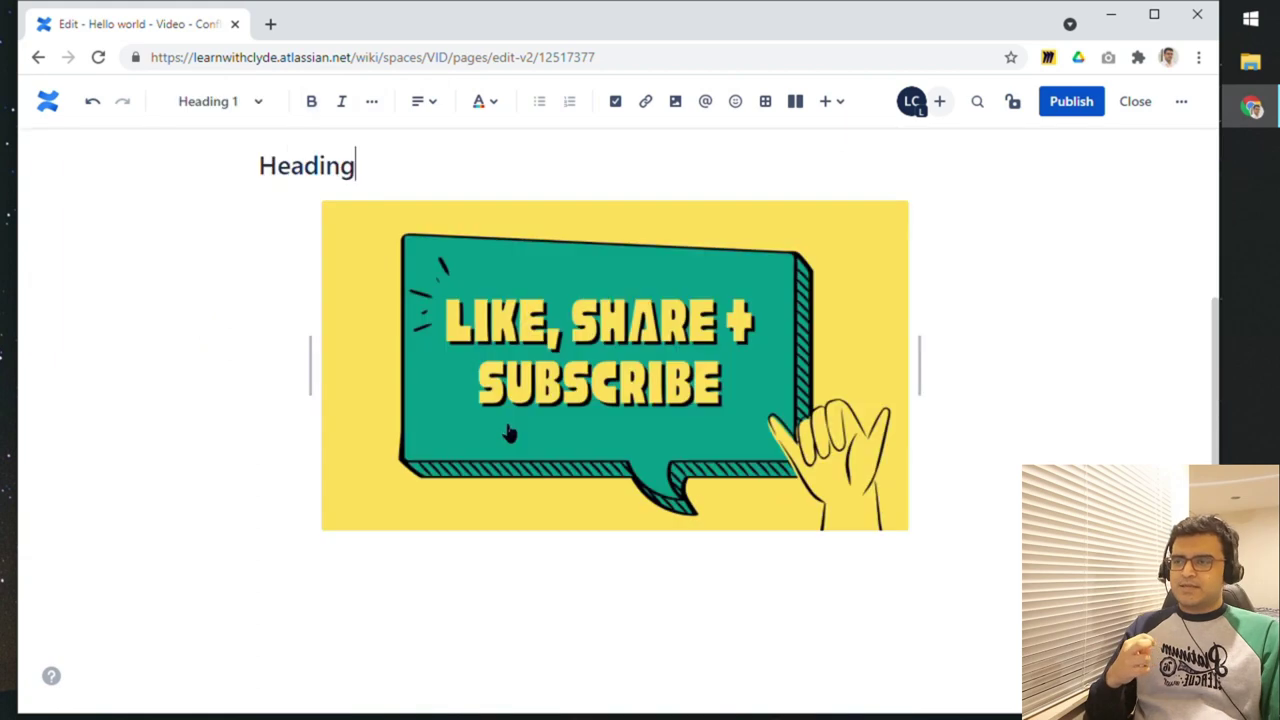
- Look at the image's layout options and start inserting a file on the empty line below the image
click(507, 430)
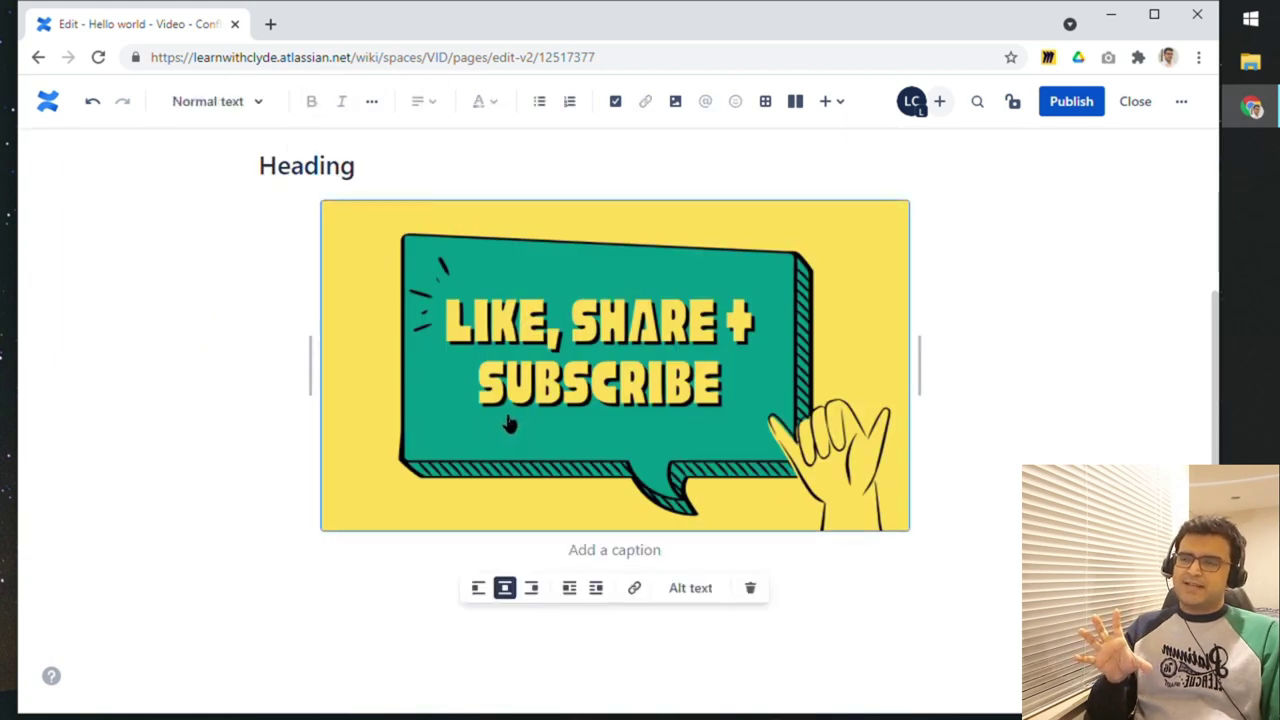
click(340, 593)
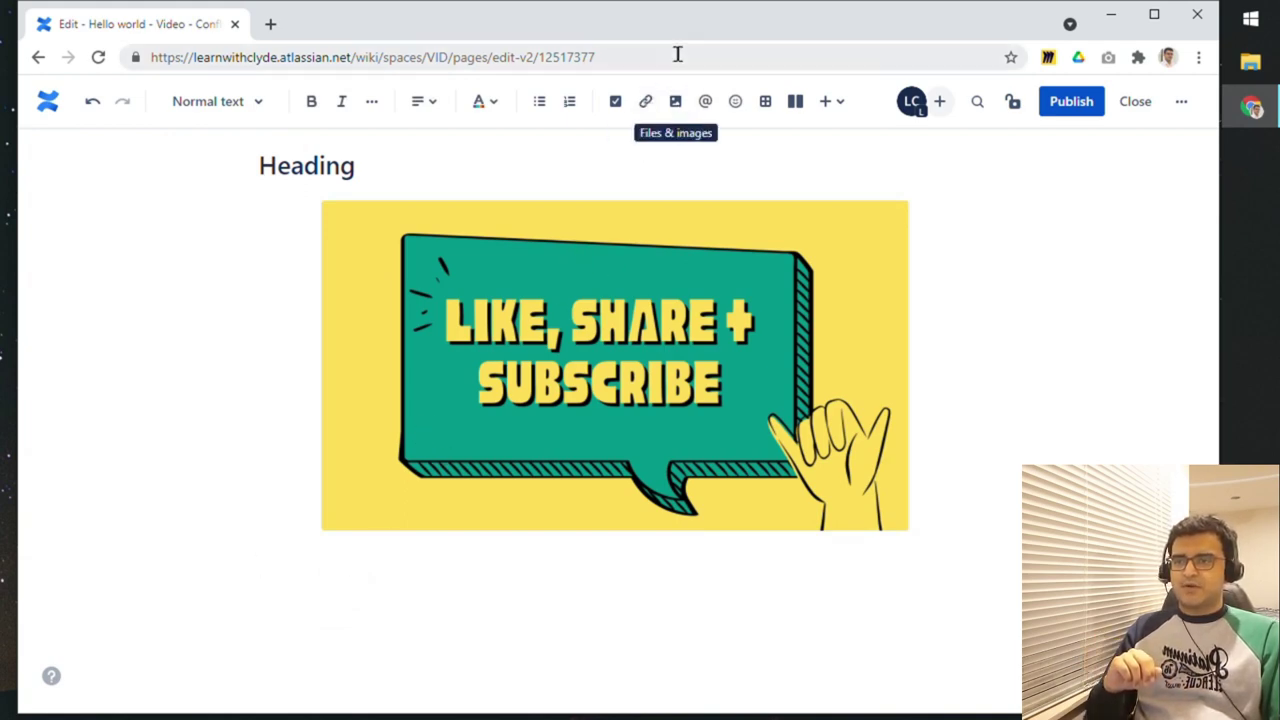
click(675, 104)
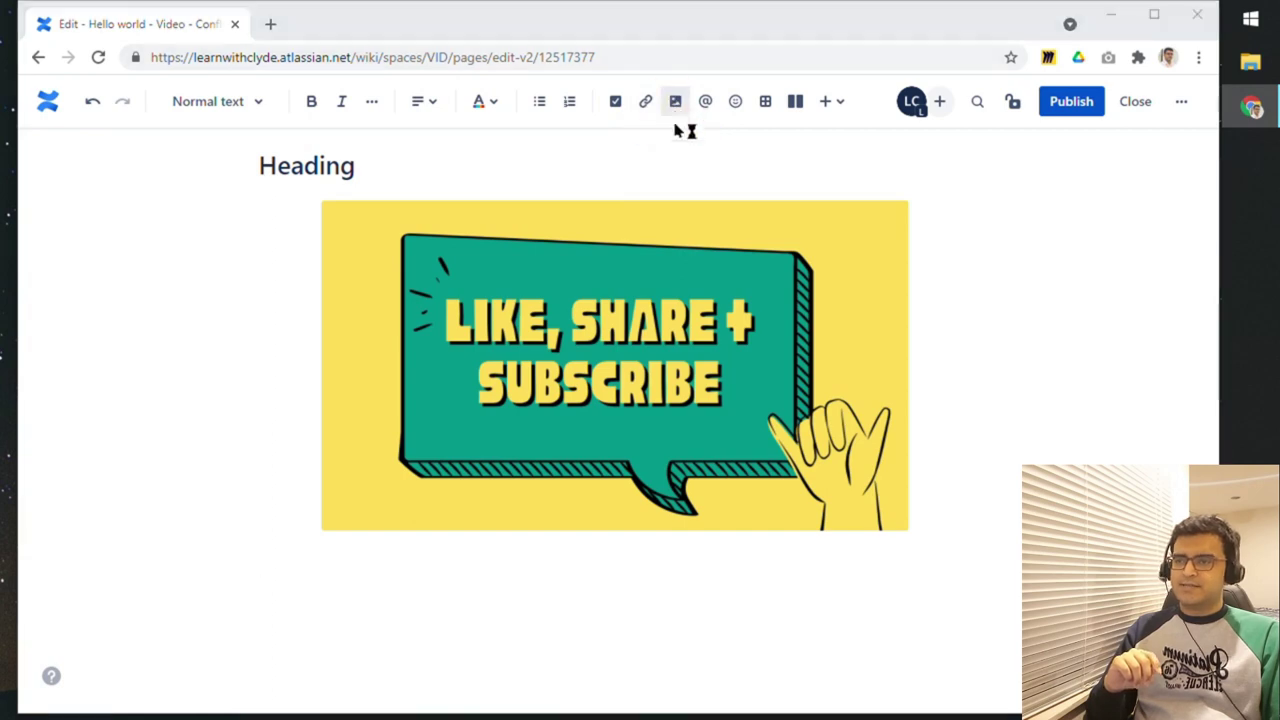
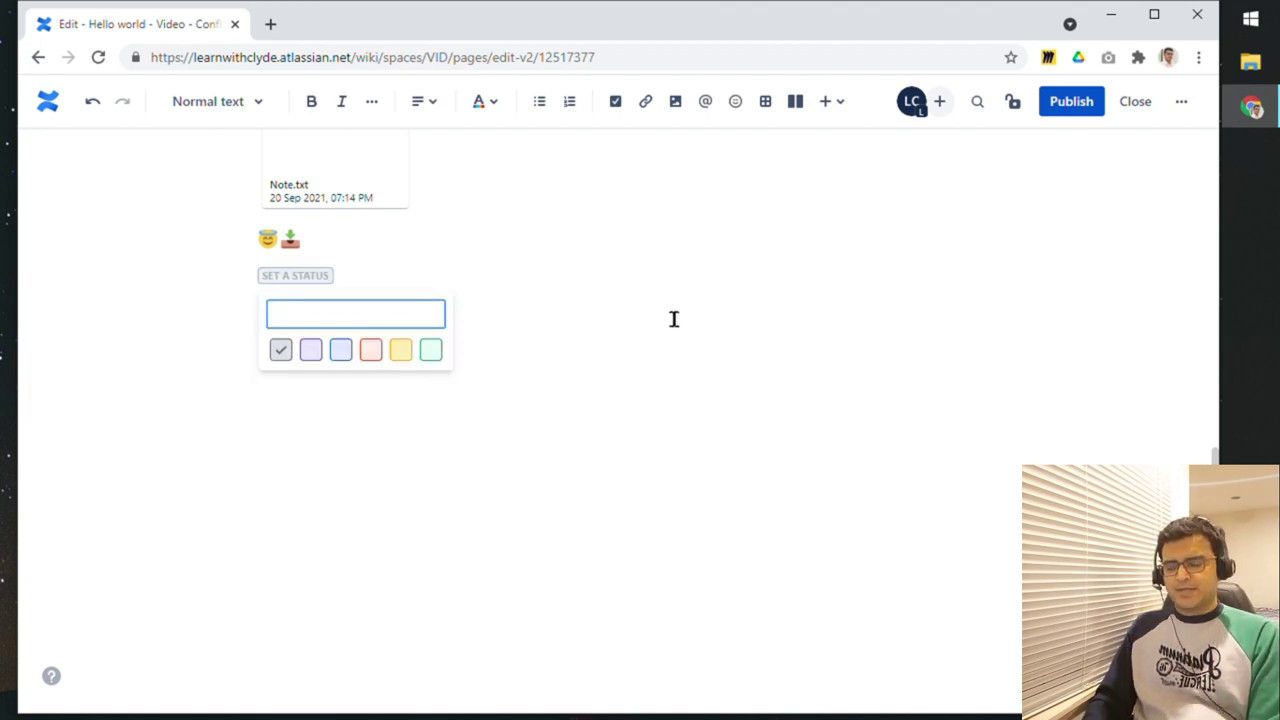
- Label the new status below the emojis "IN PROGRESS" and colour it yellow
text(INP)
key(BackSpace)
text(PROGRESS)
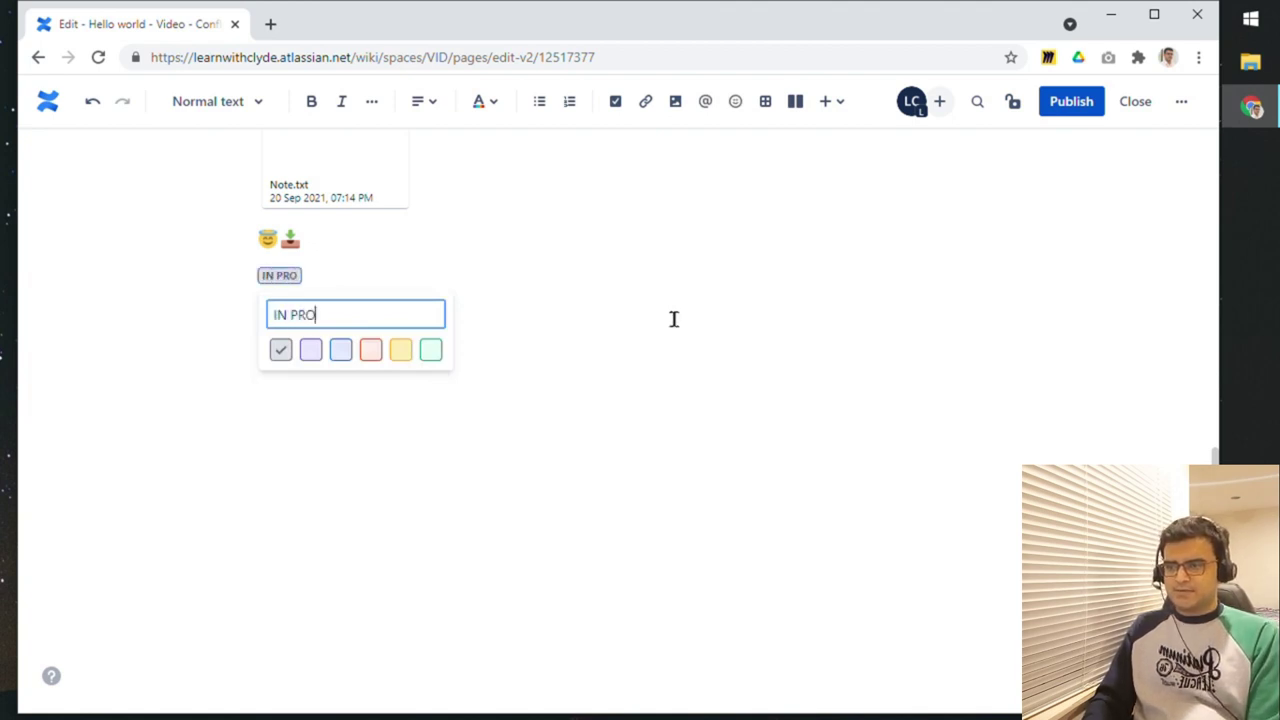
click(312, 352)
click(346, 353)
click(371, 355)
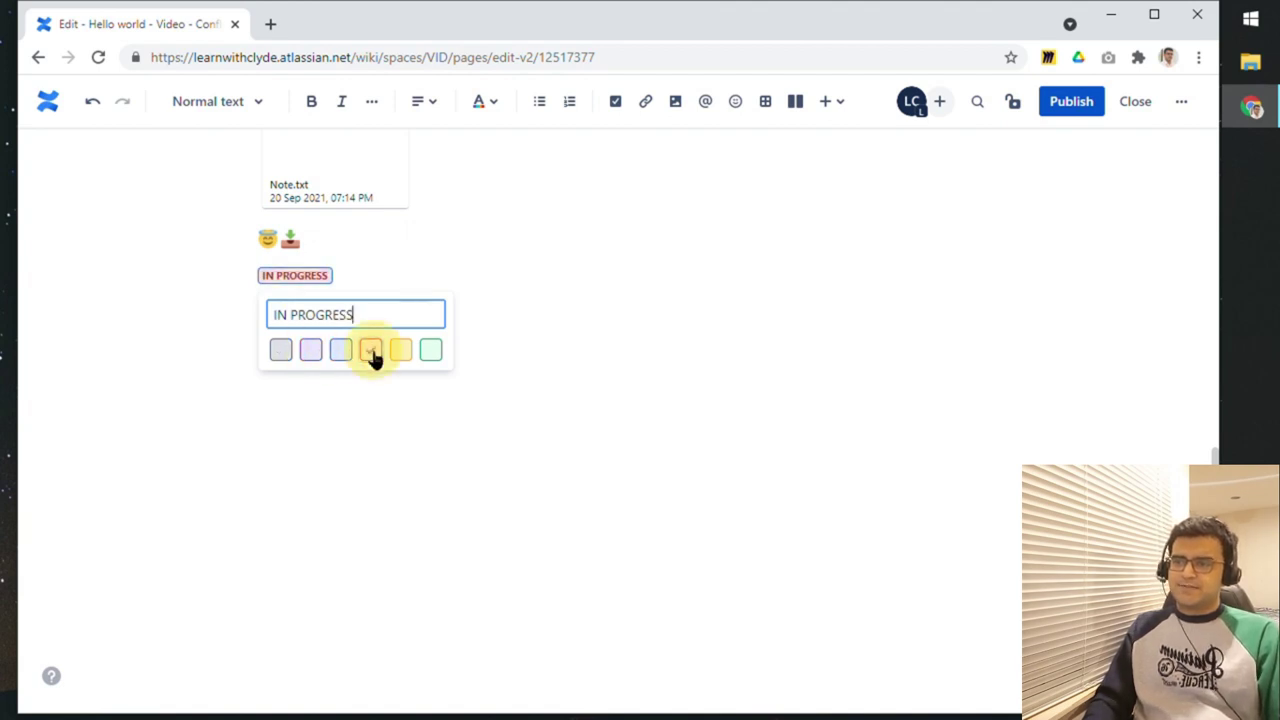
click(400, 356)
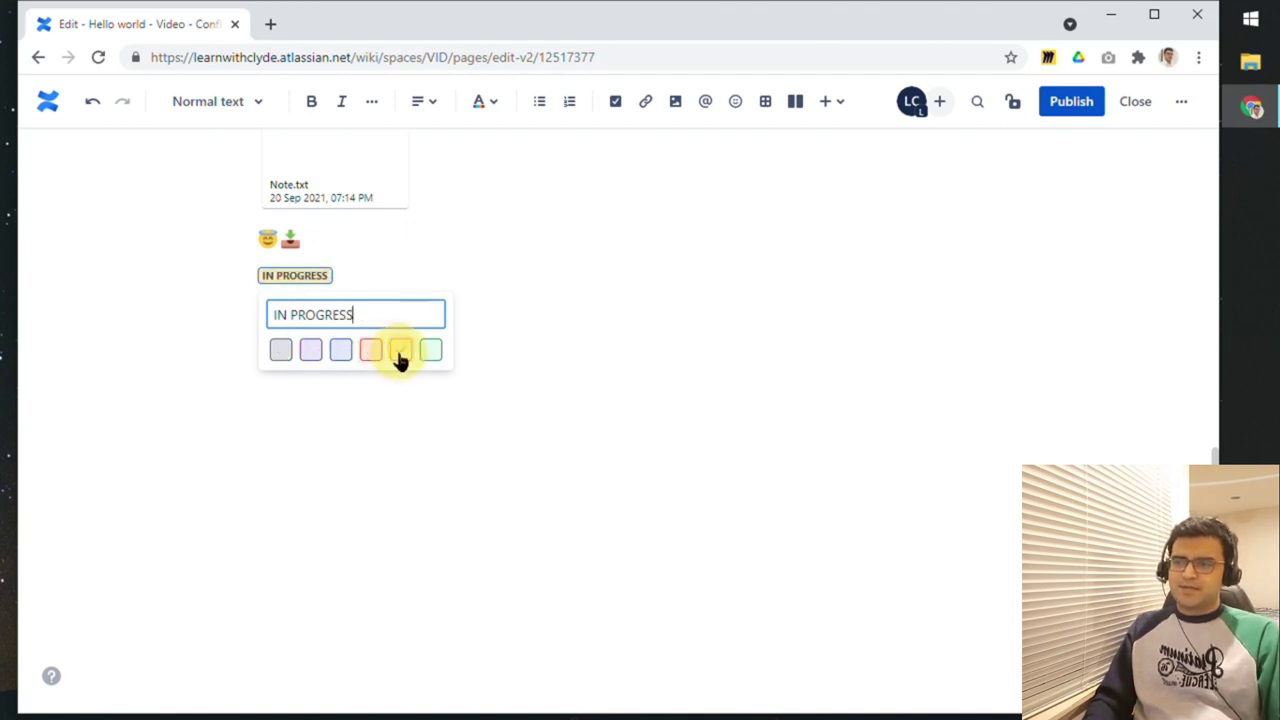
click(353, 273)
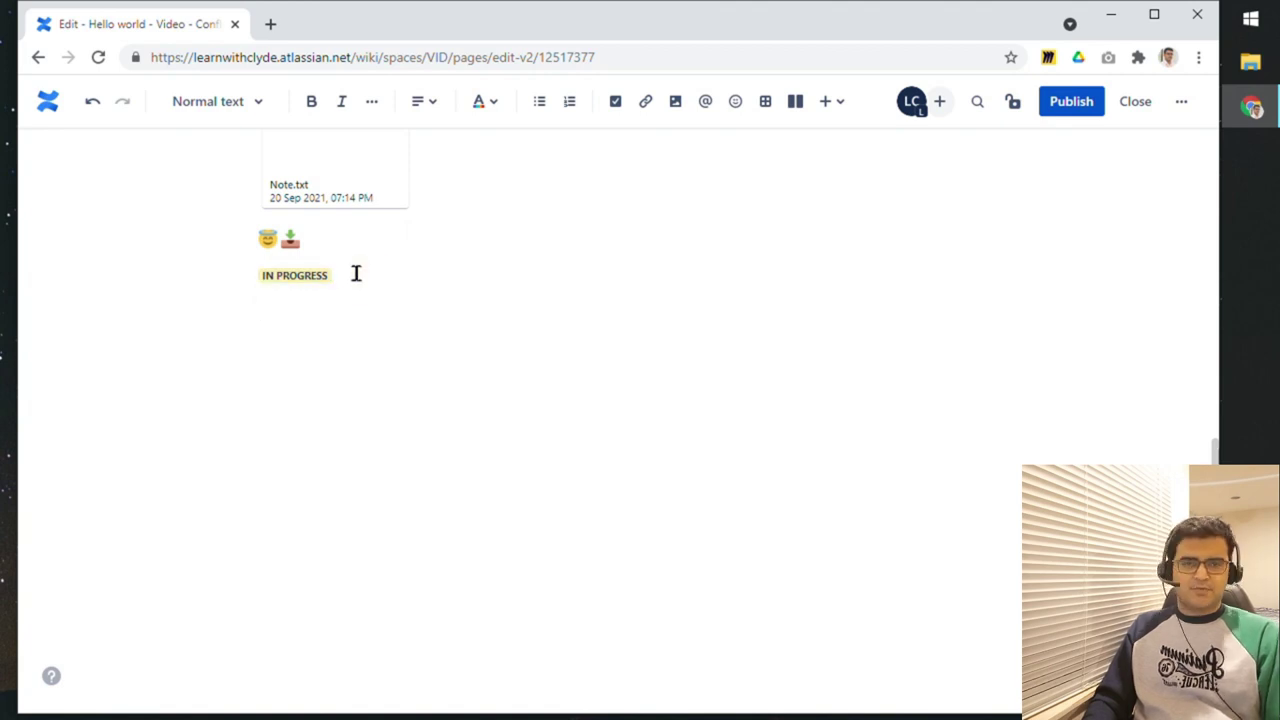
- Add a green status labelled "DONE" on a new line below the "IN PROGRESS" status using the slash shortcut
text(/)
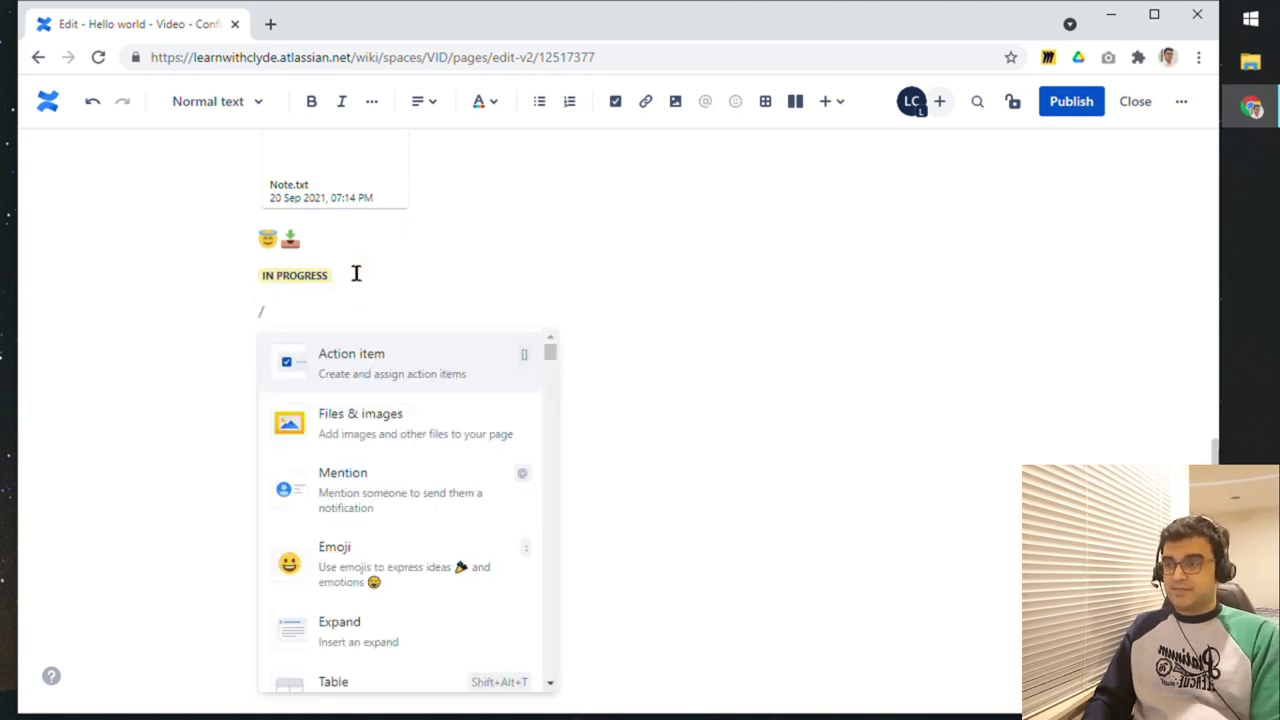
text(stat)
key(Return)
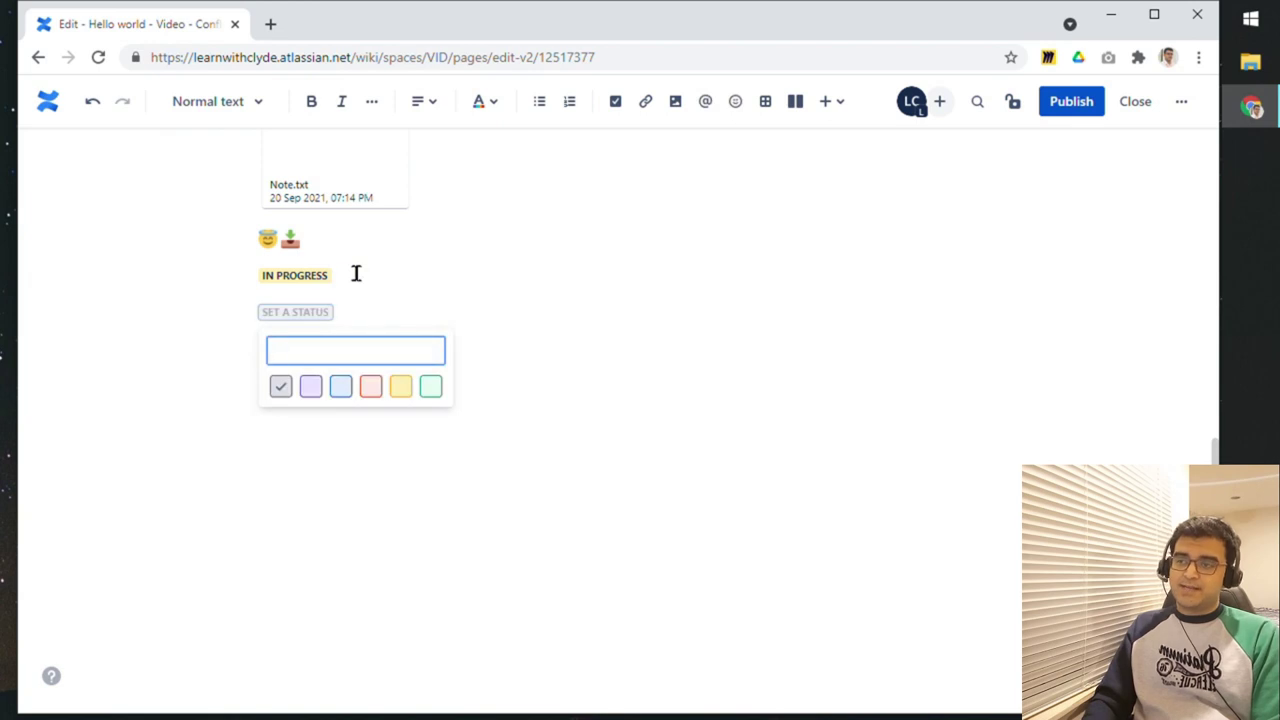
text(DONE)
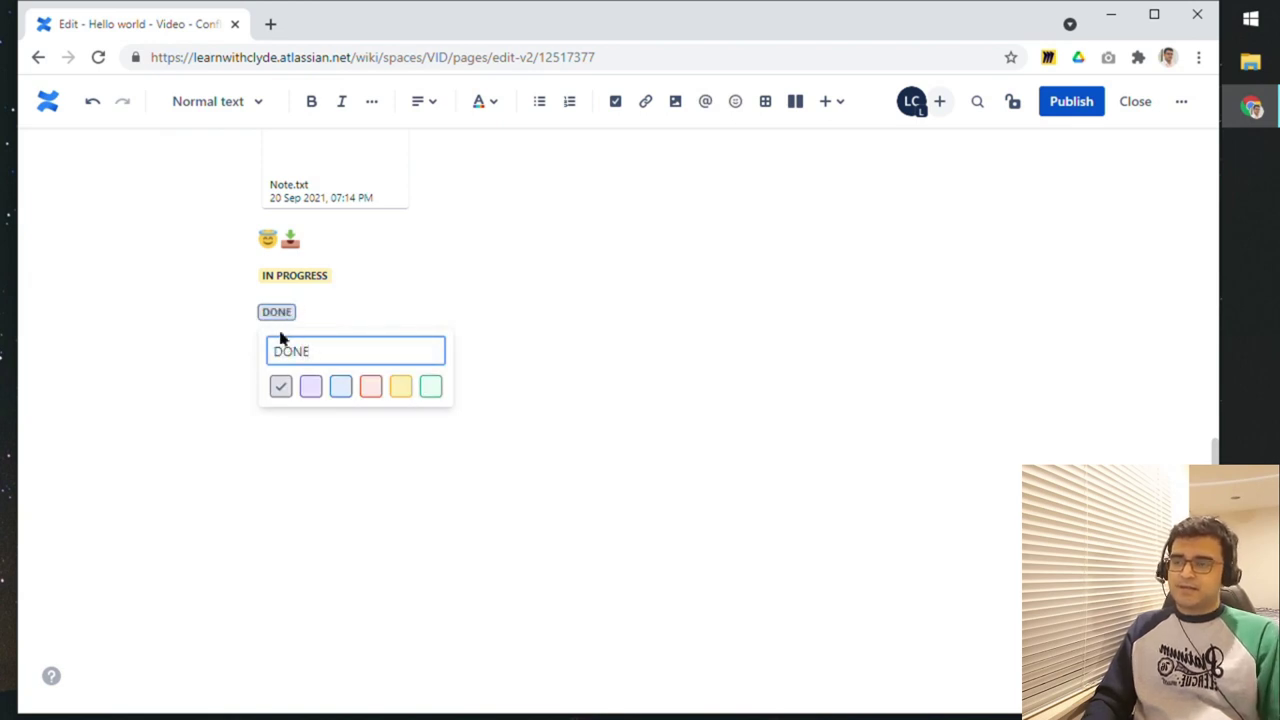
click(430, 388)
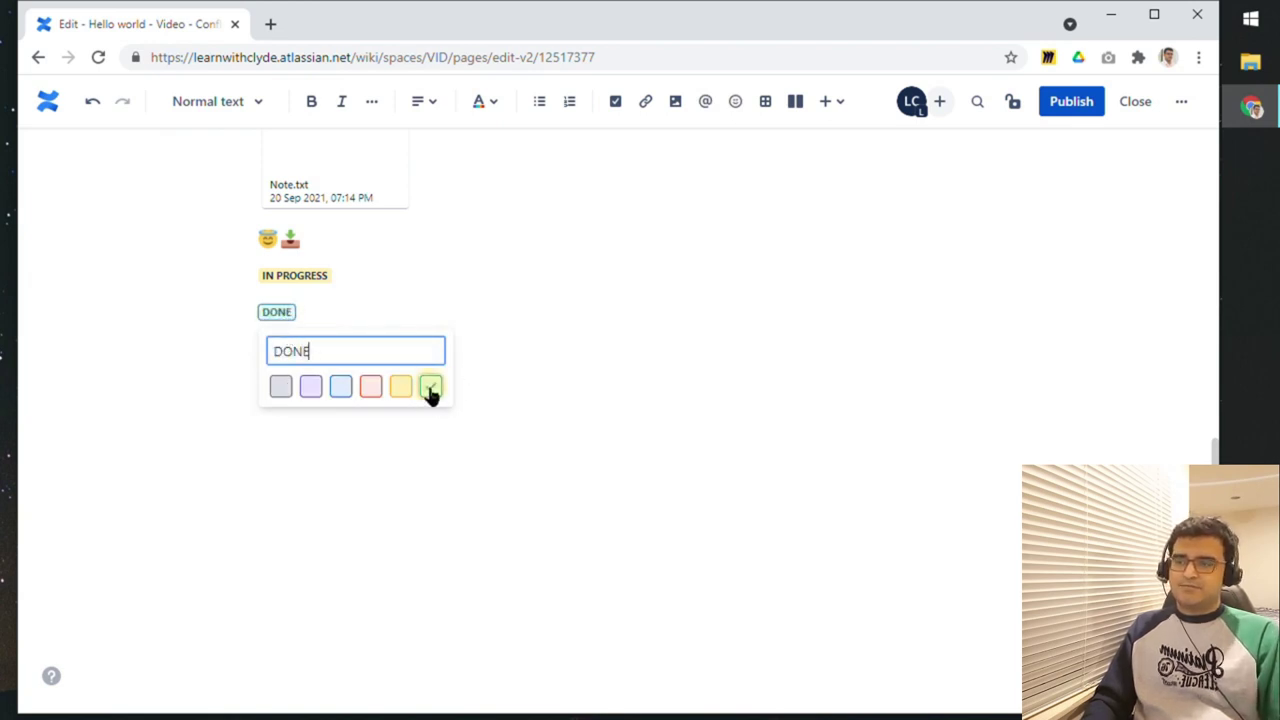
click(466, 323)
click(263, 320)
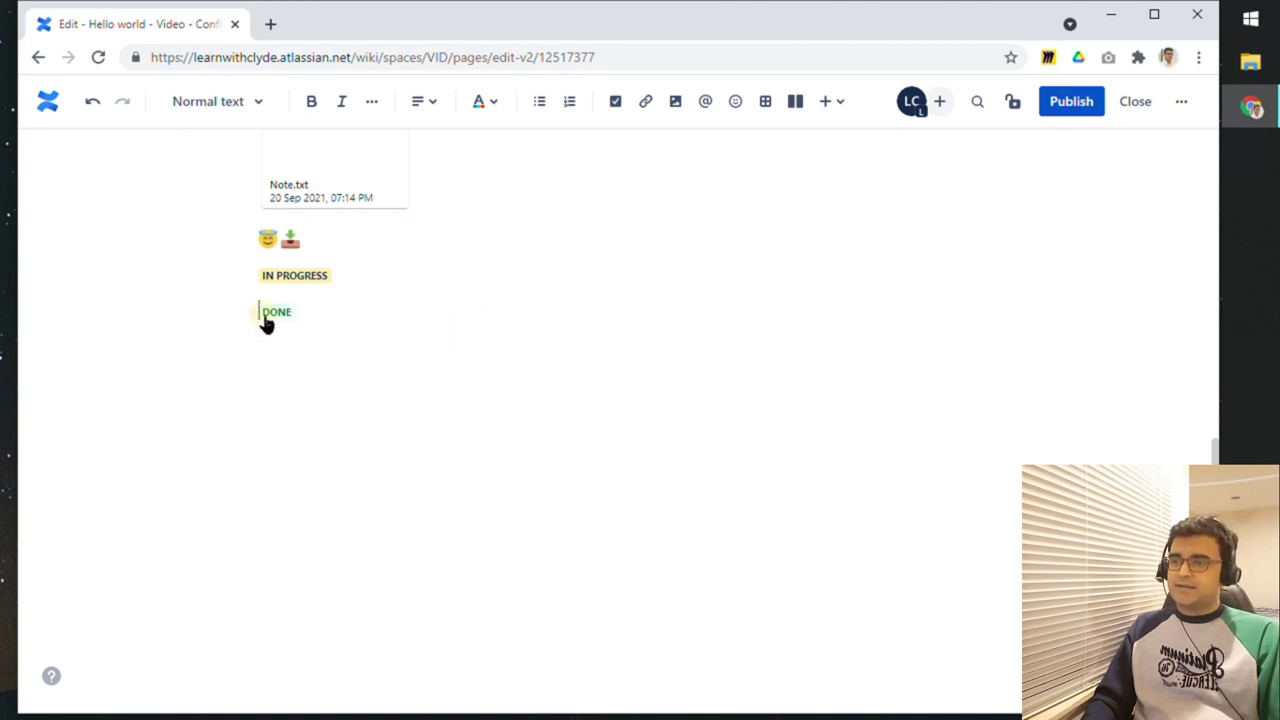
click(267, 315)
click(223, 458)
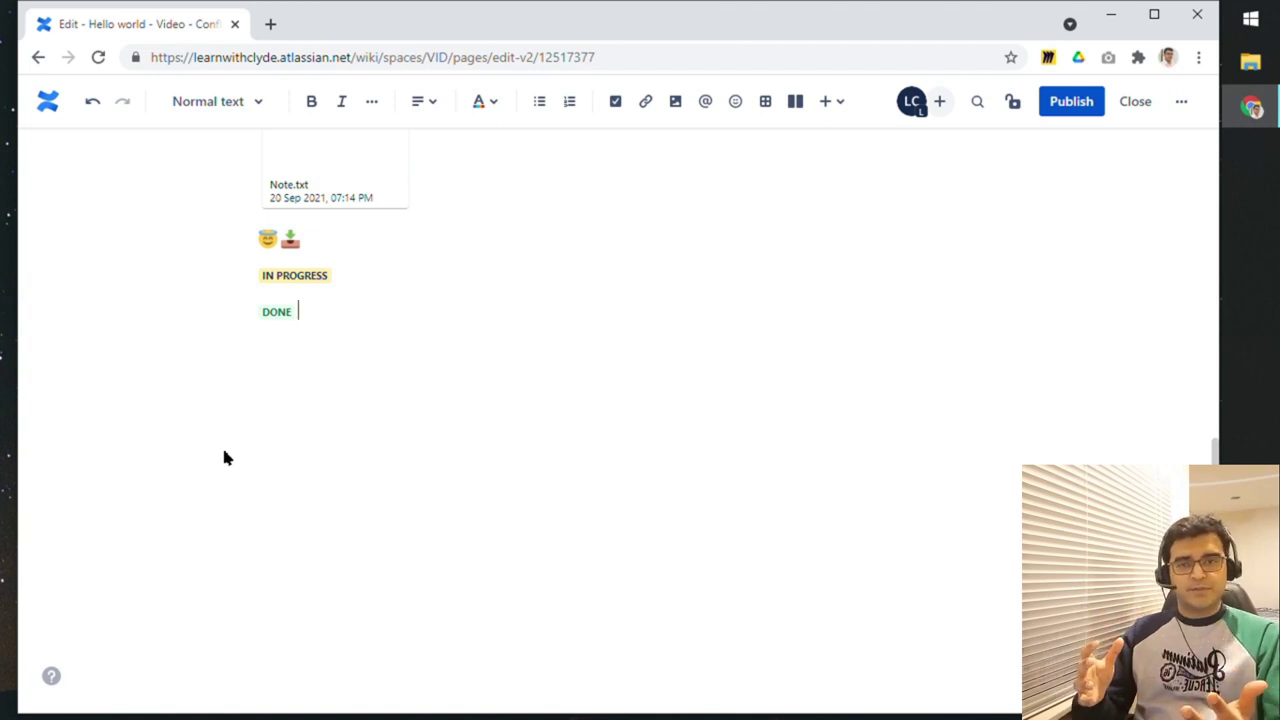
- Insert an info panel below the "DONE" status using the slash shortcut and fill it with "Content inside the info panel"
key(Return)
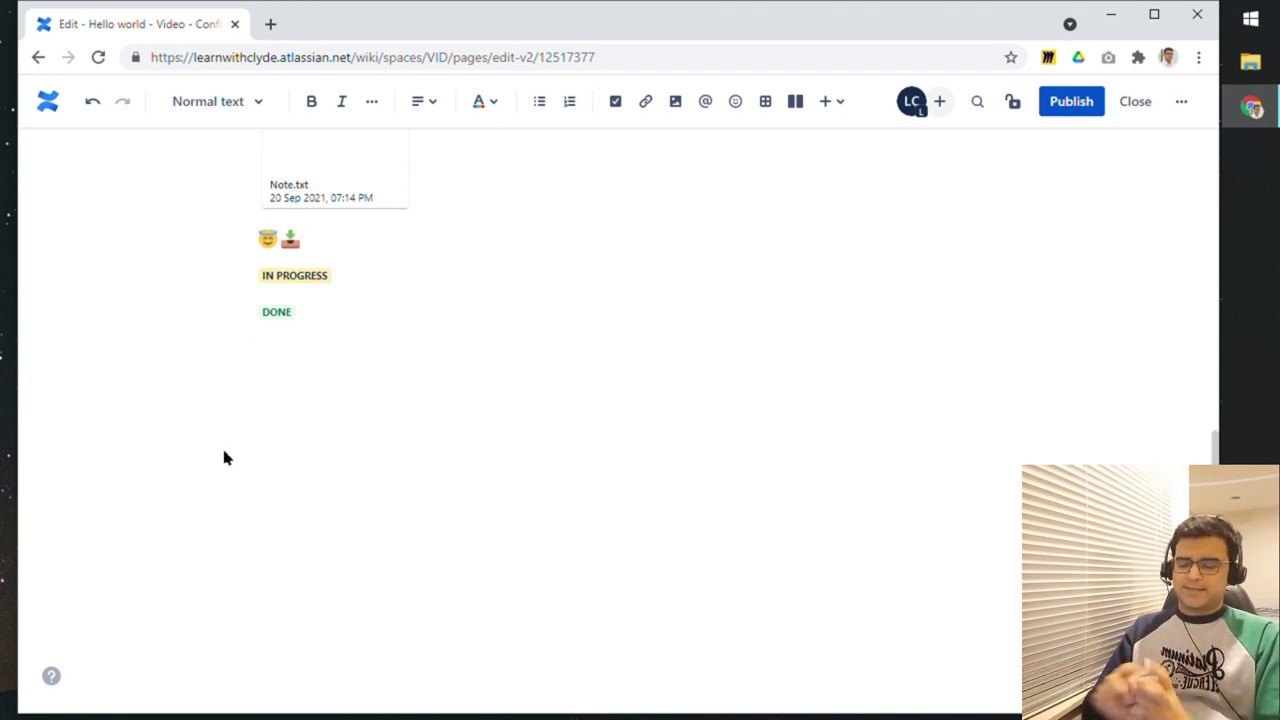
text(/)
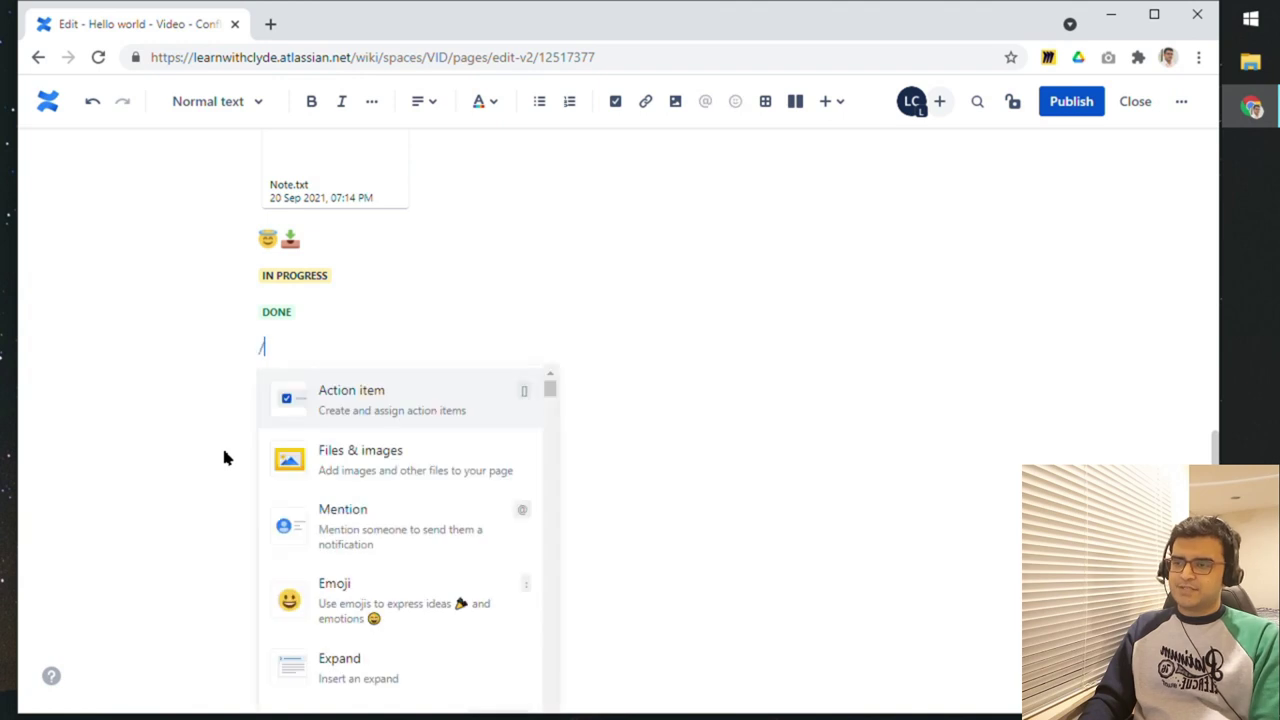
text(info)
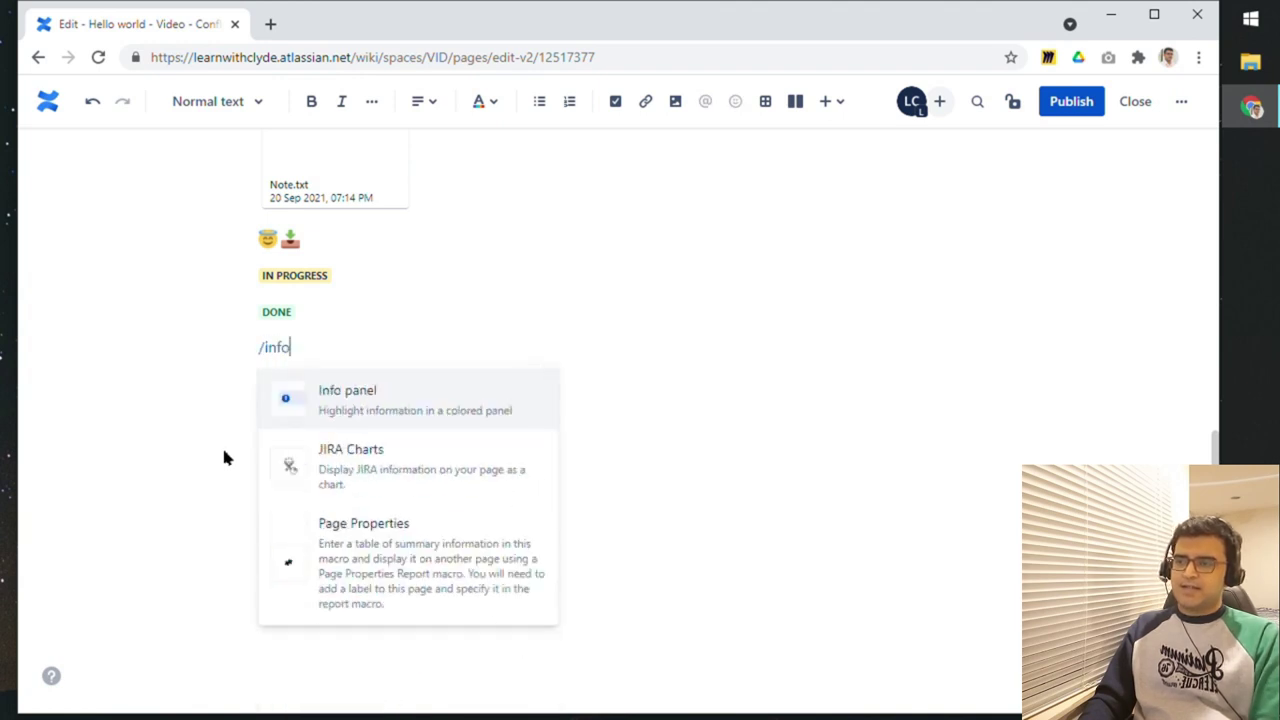
key(Return)
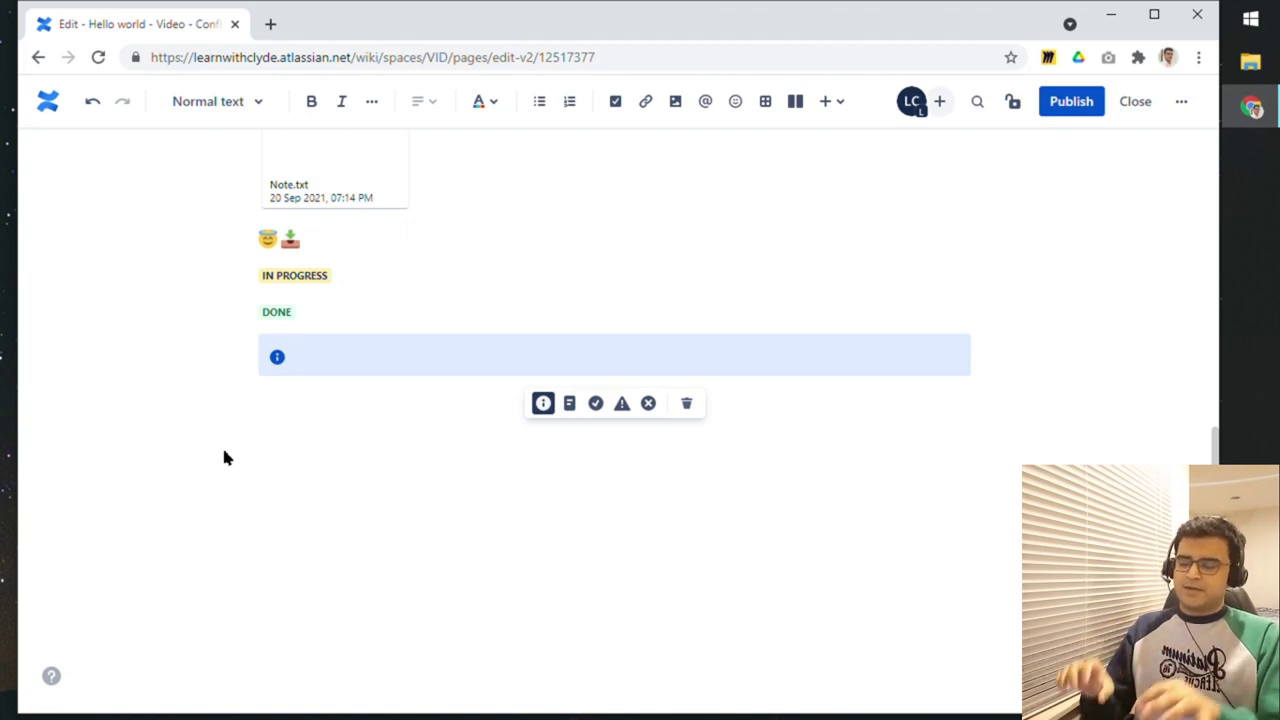
text(C)
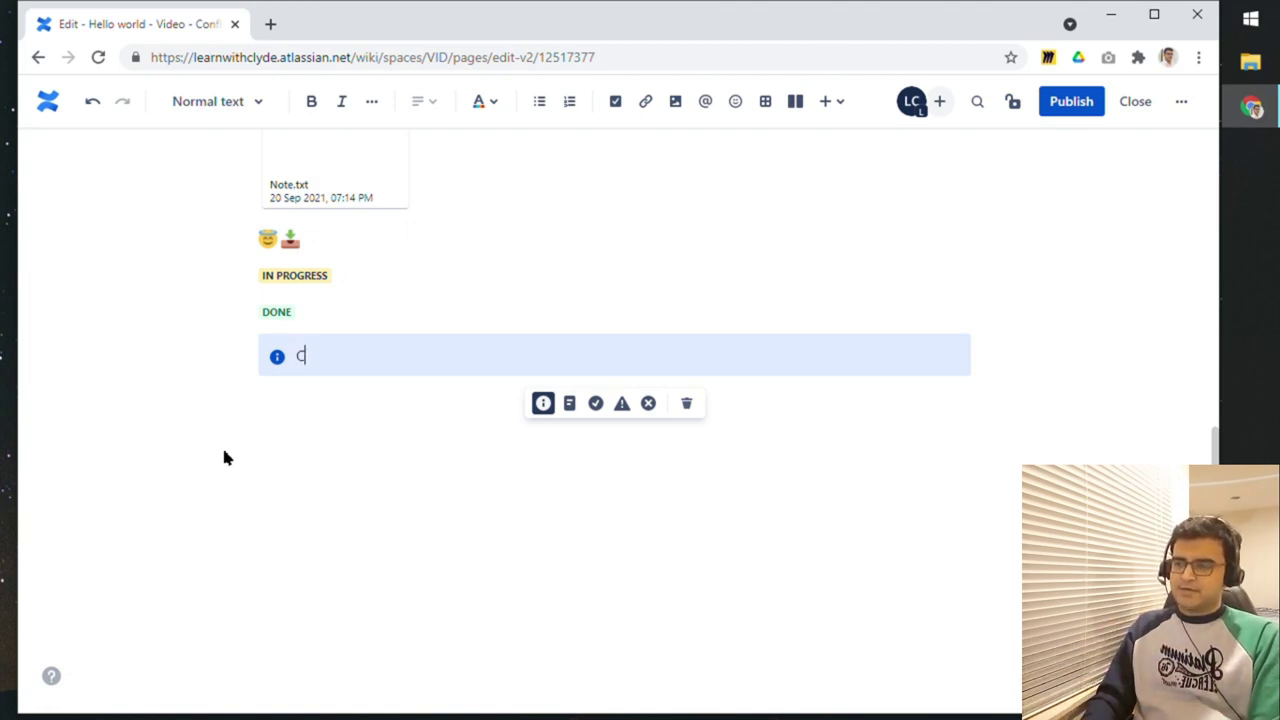
text(ontent inside the info panel)
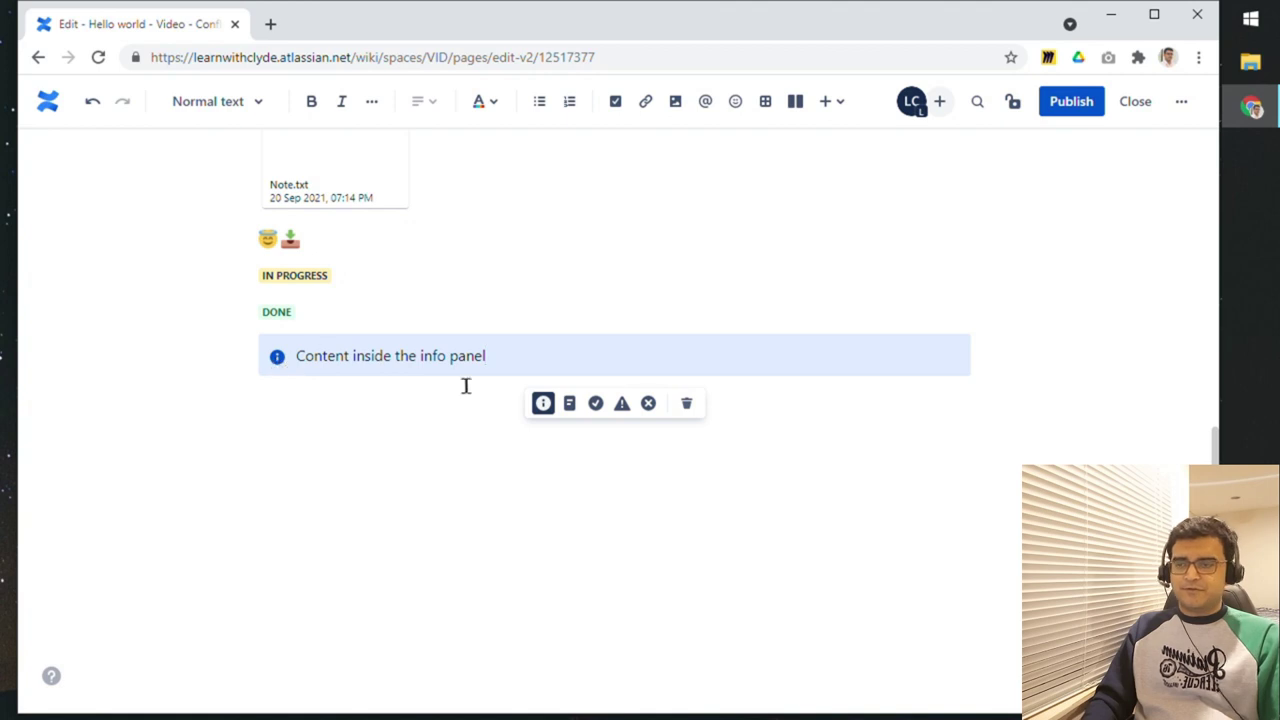
- Try the note, success and warning styles on the info panel and set it to the Error style
click(569, 404)
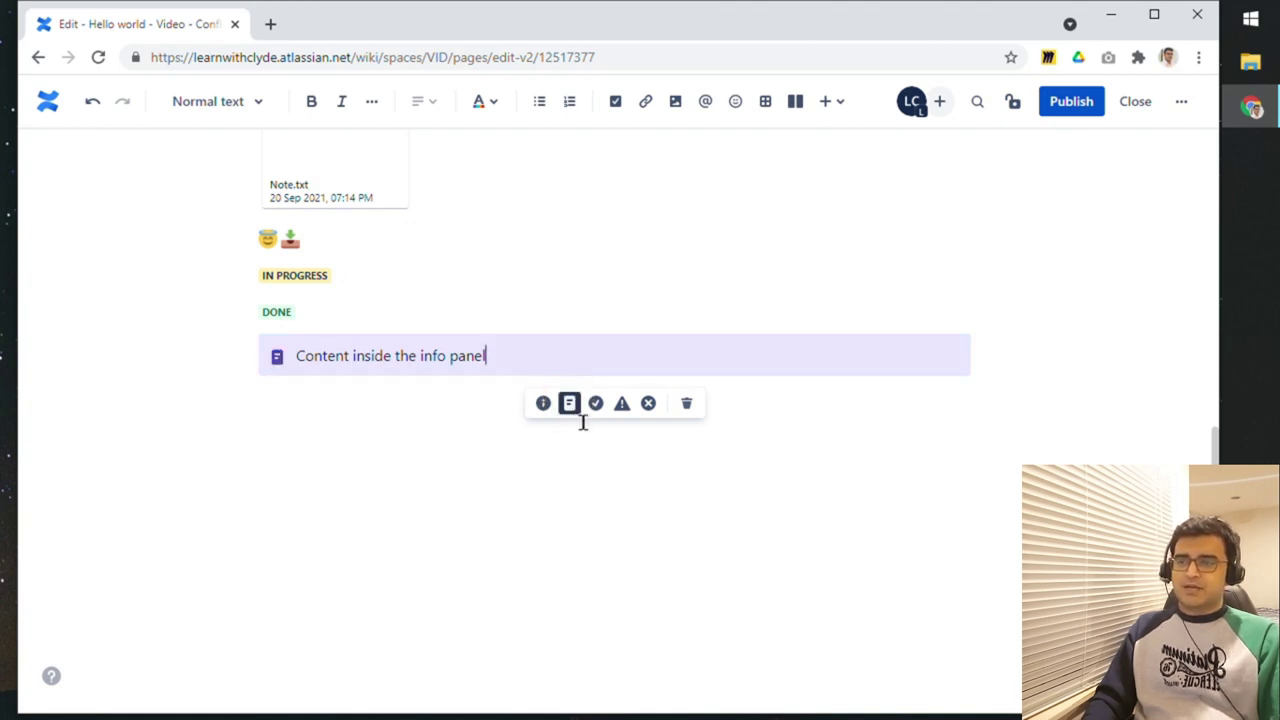
click(596, 404)
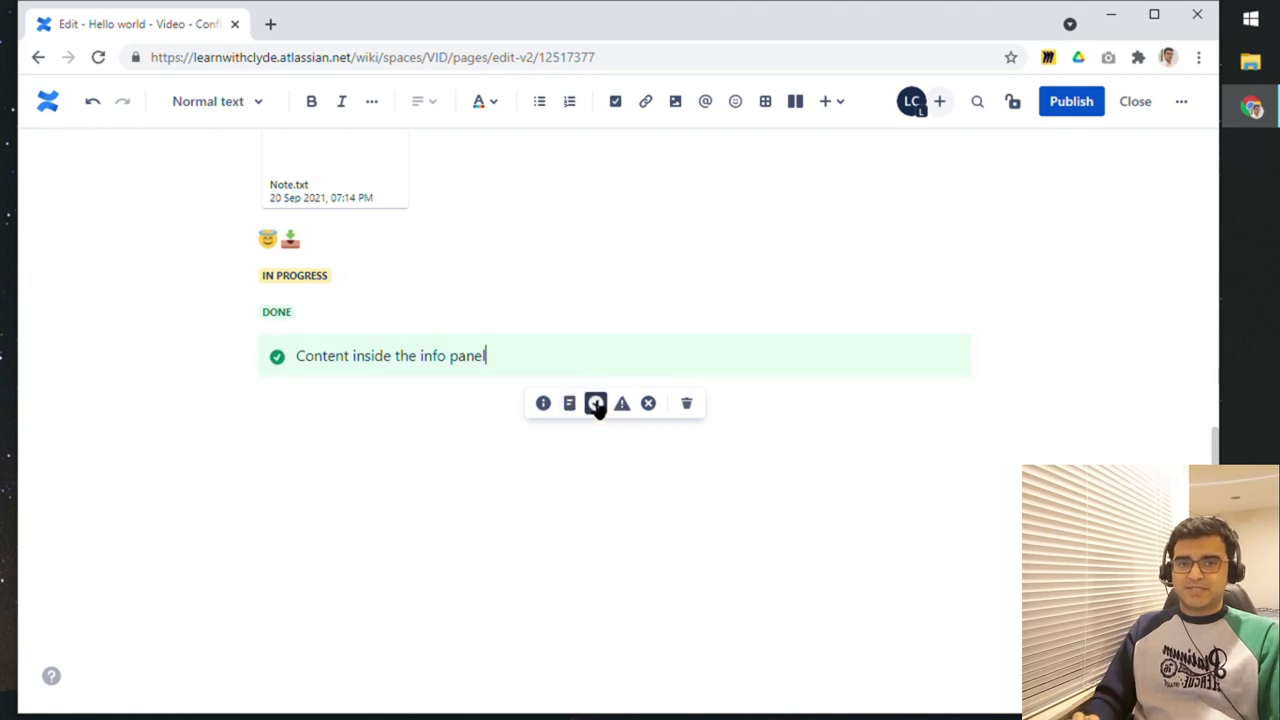
click(622, 405)
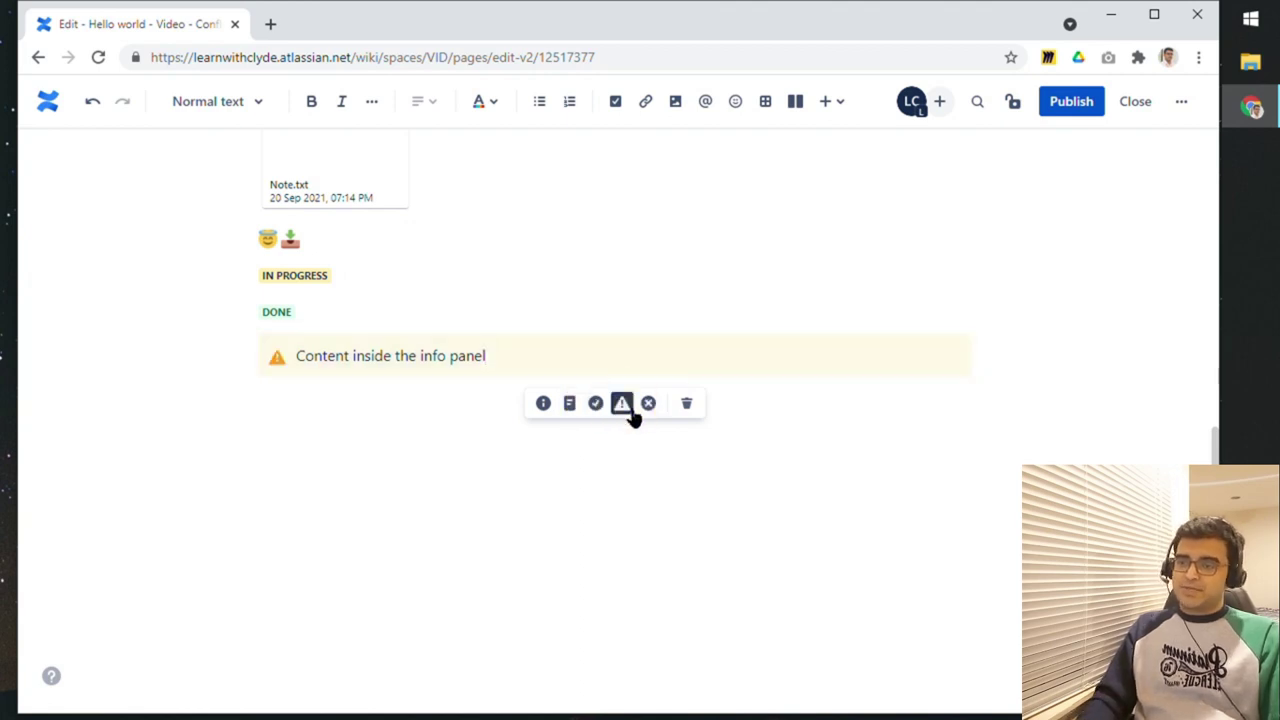
click(647, 405)
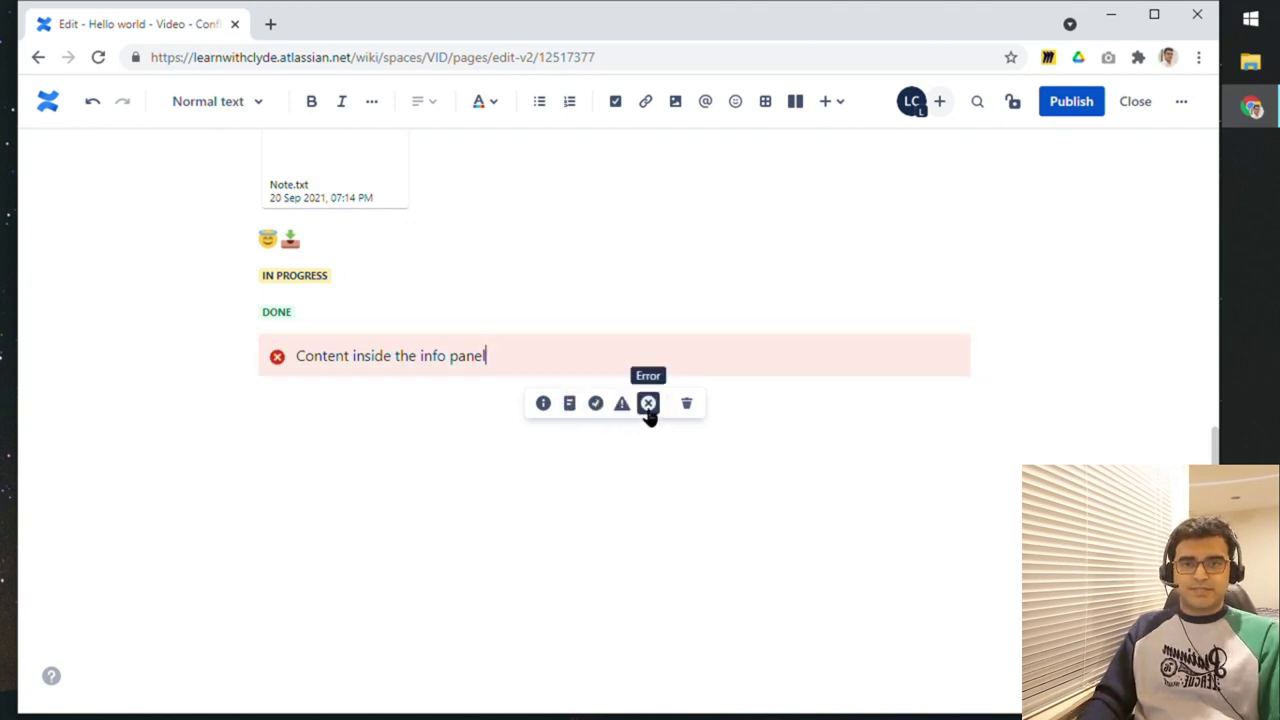
- Insert a code snippet below the panel using the slash shortcut, containing "<html>", "<p>hello world</p>" and "</html>" on three lines
click(406, 391)
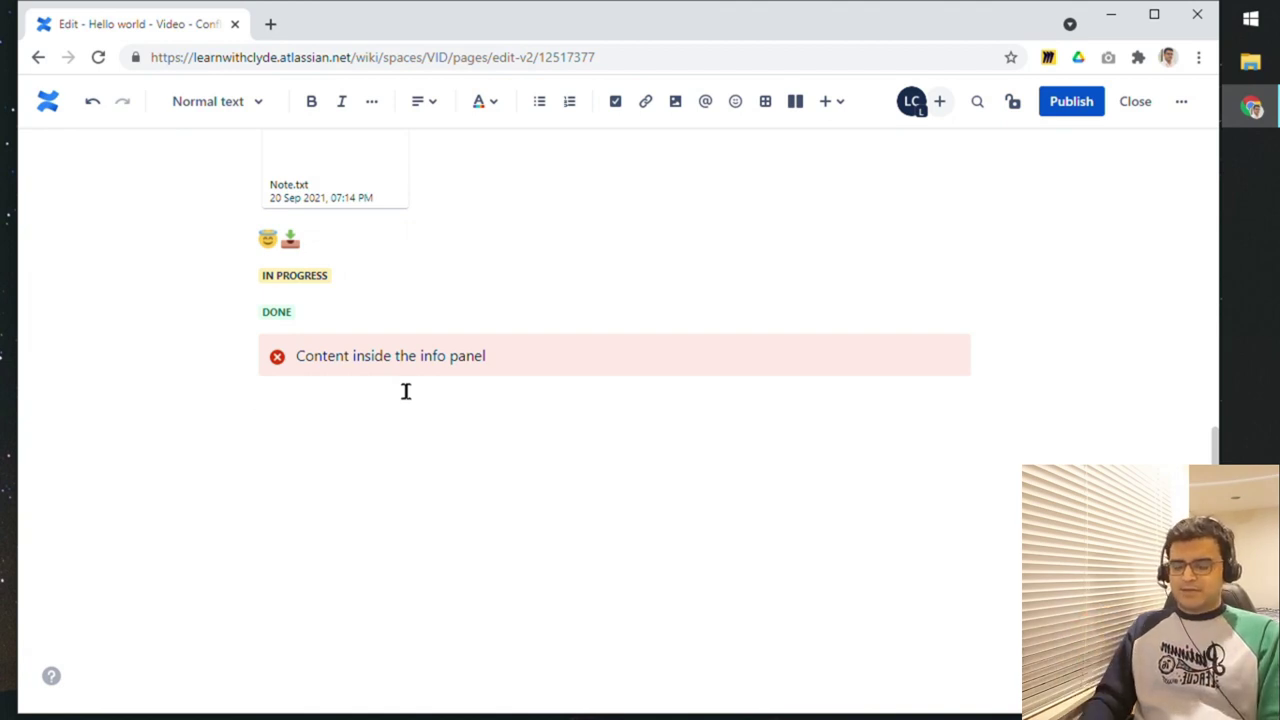
text(/code)
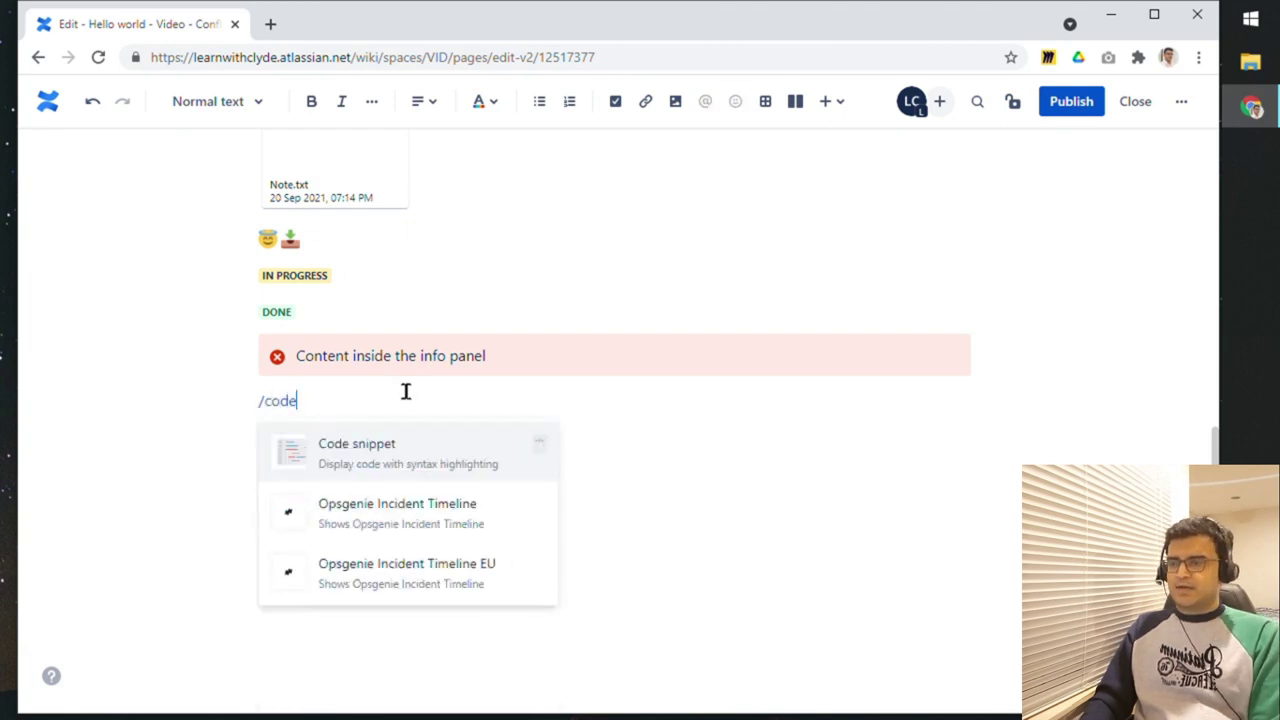
key(Return)
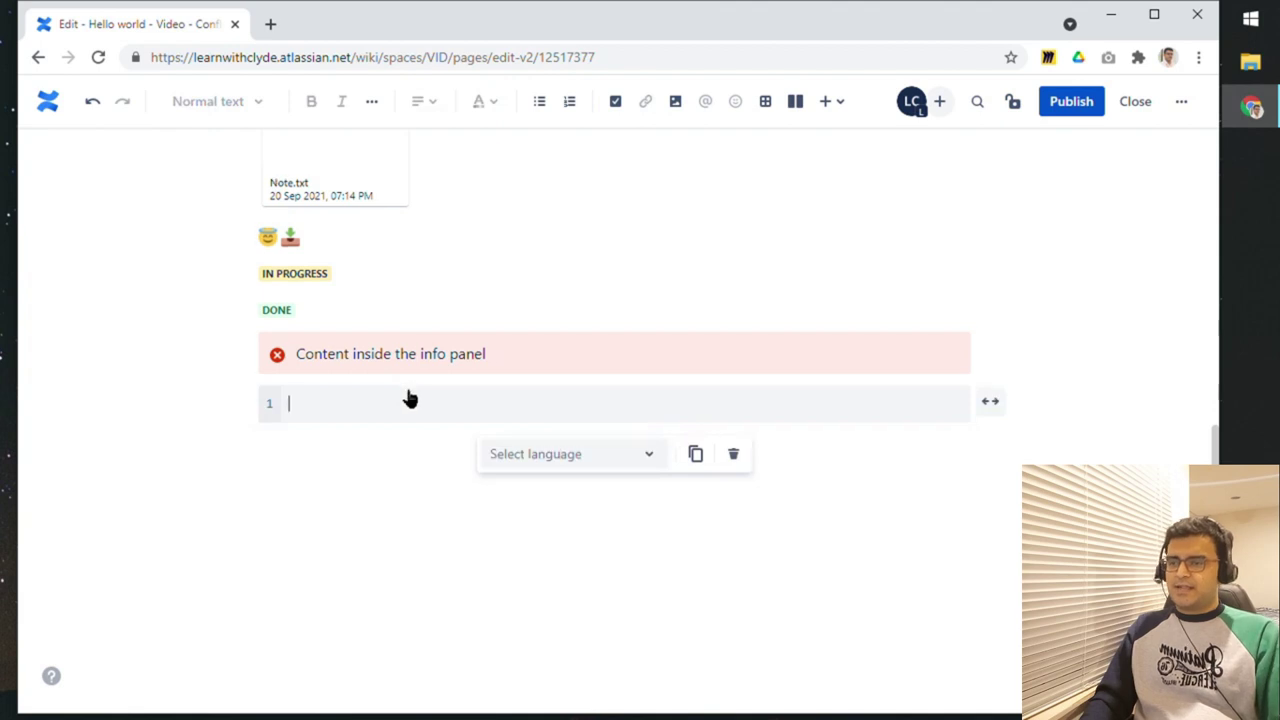
scroll(408, 395, down, 1)
text(<htm)
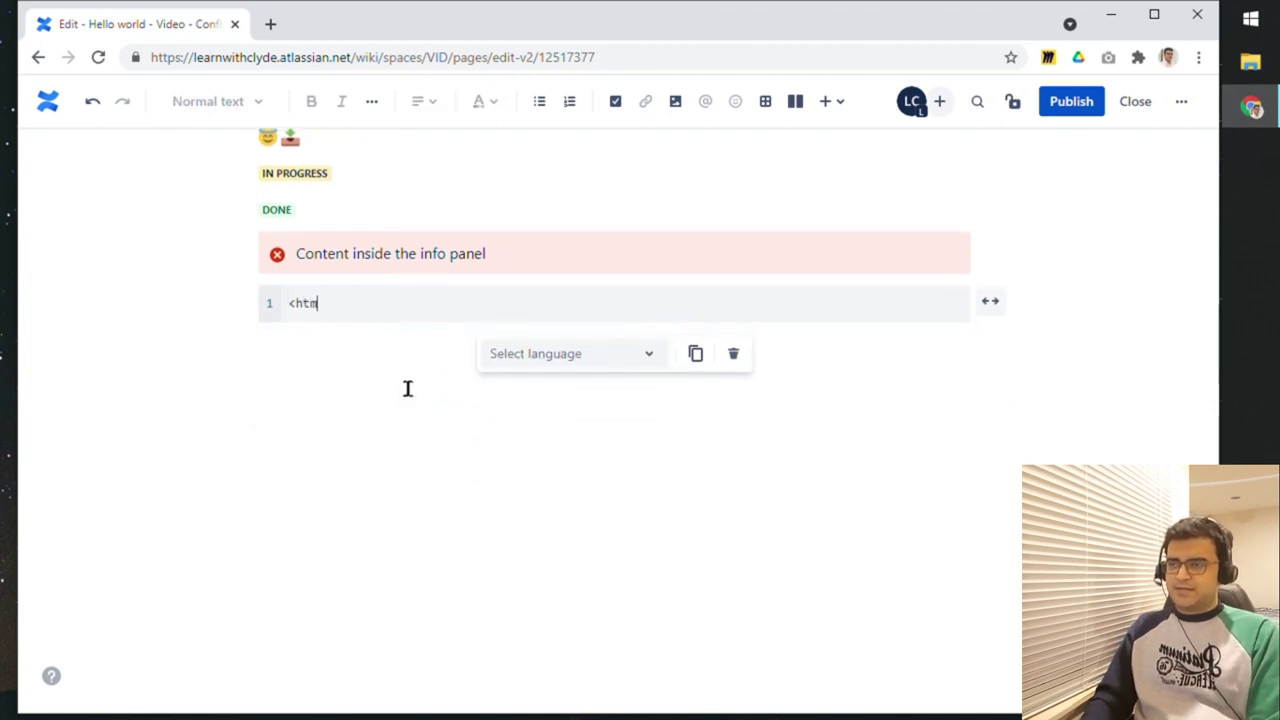
text(l>)
key(Return)
text(<)
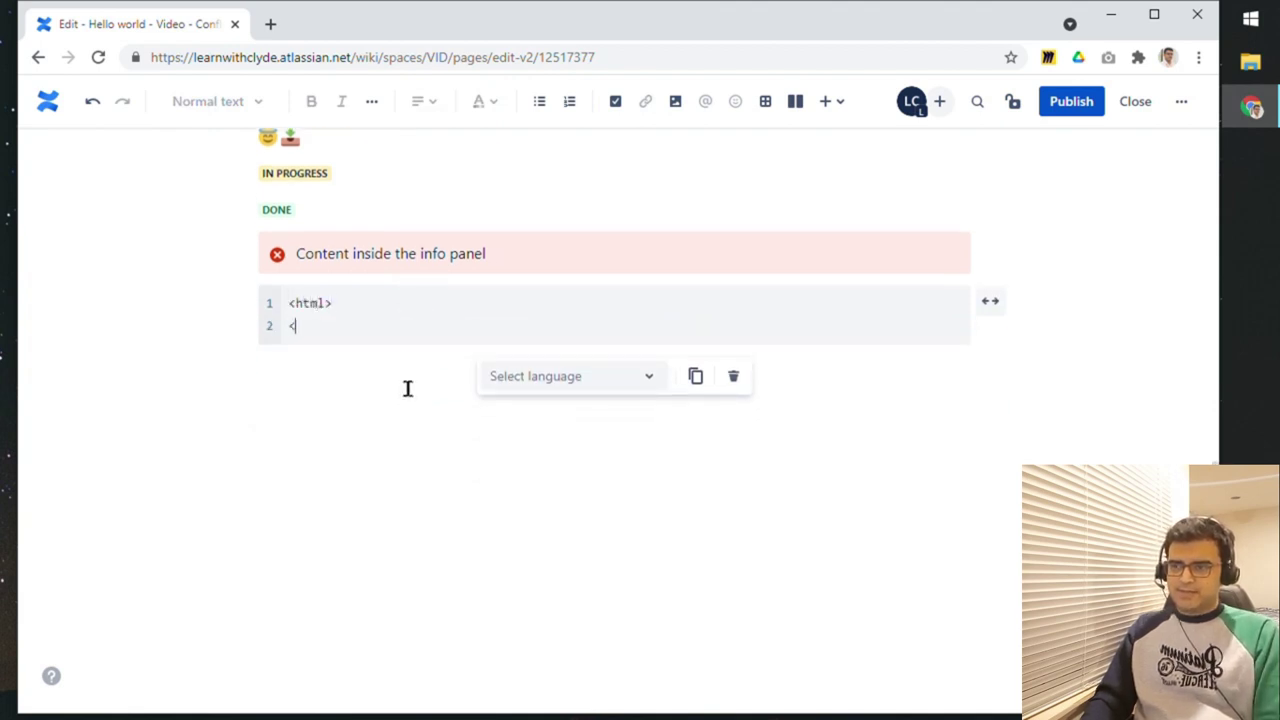
text(/html>)
key(Up)
key(End)
key(Return)
text(<p>hello world</p>)
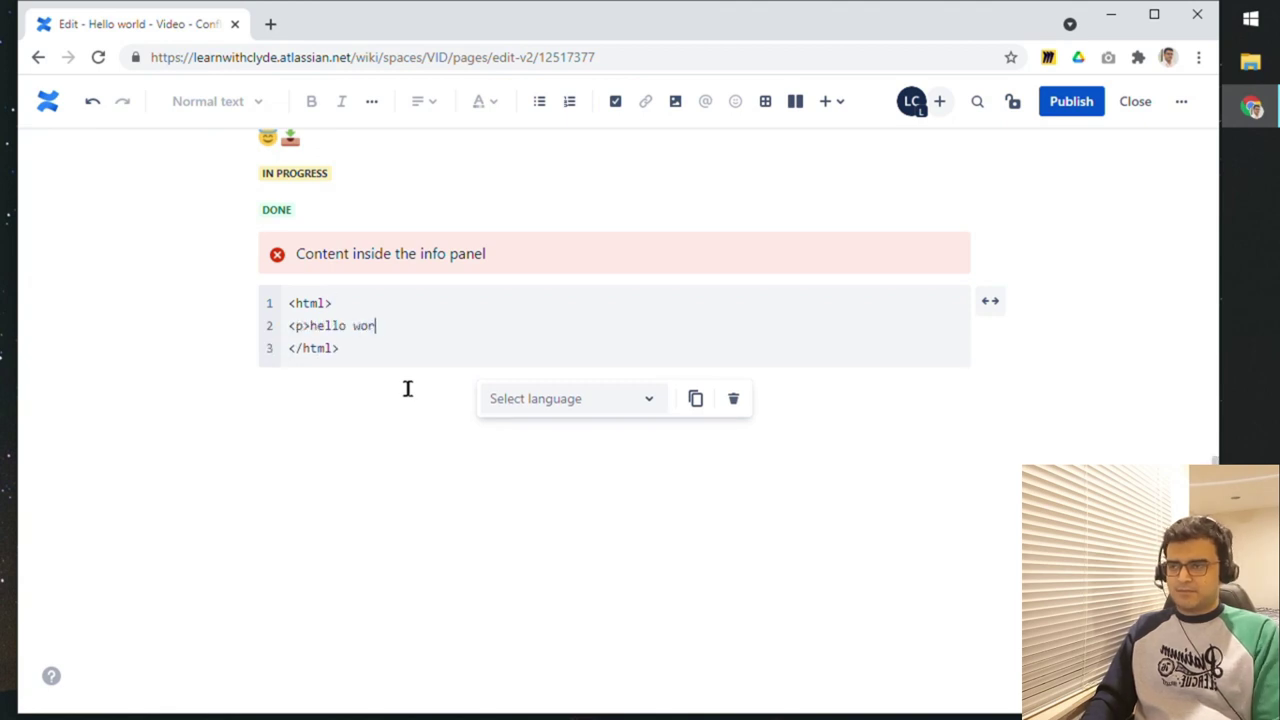
- Set the code snippet's language to Html and return to the empty area below the snippet
click(430, 400)
click(482, 318)
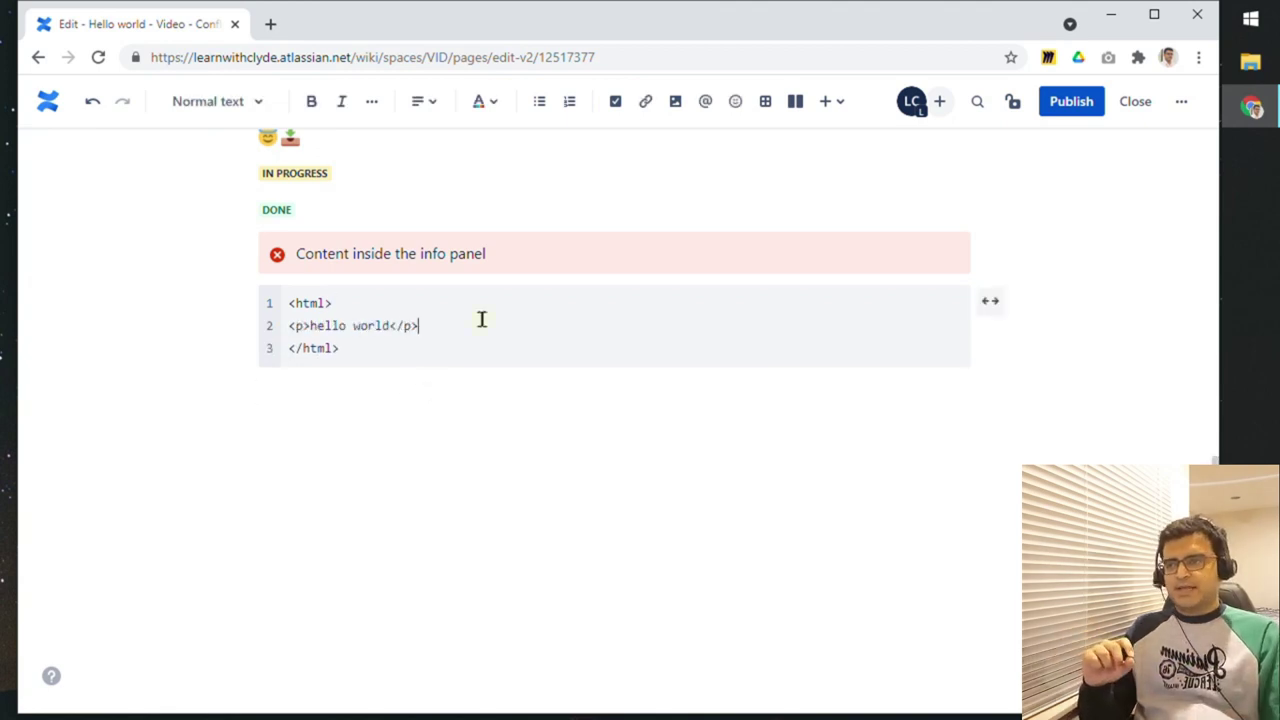
click(547, 401)
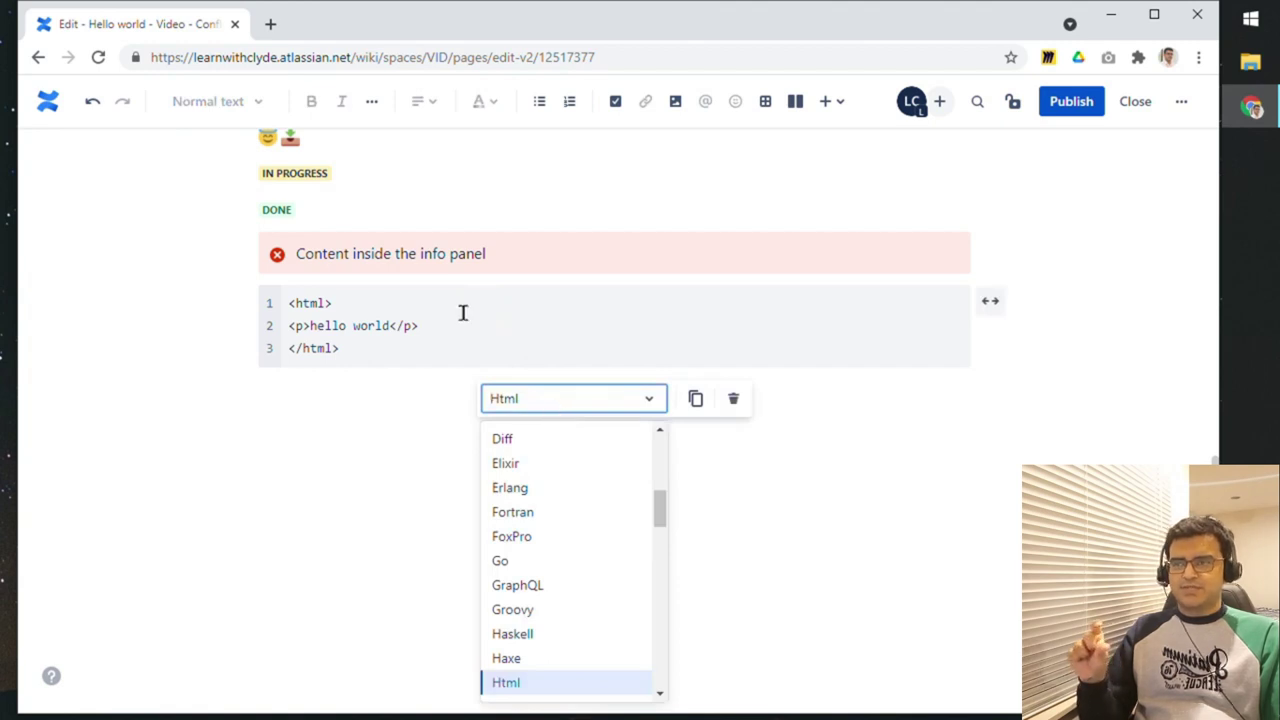
click(424, 381)
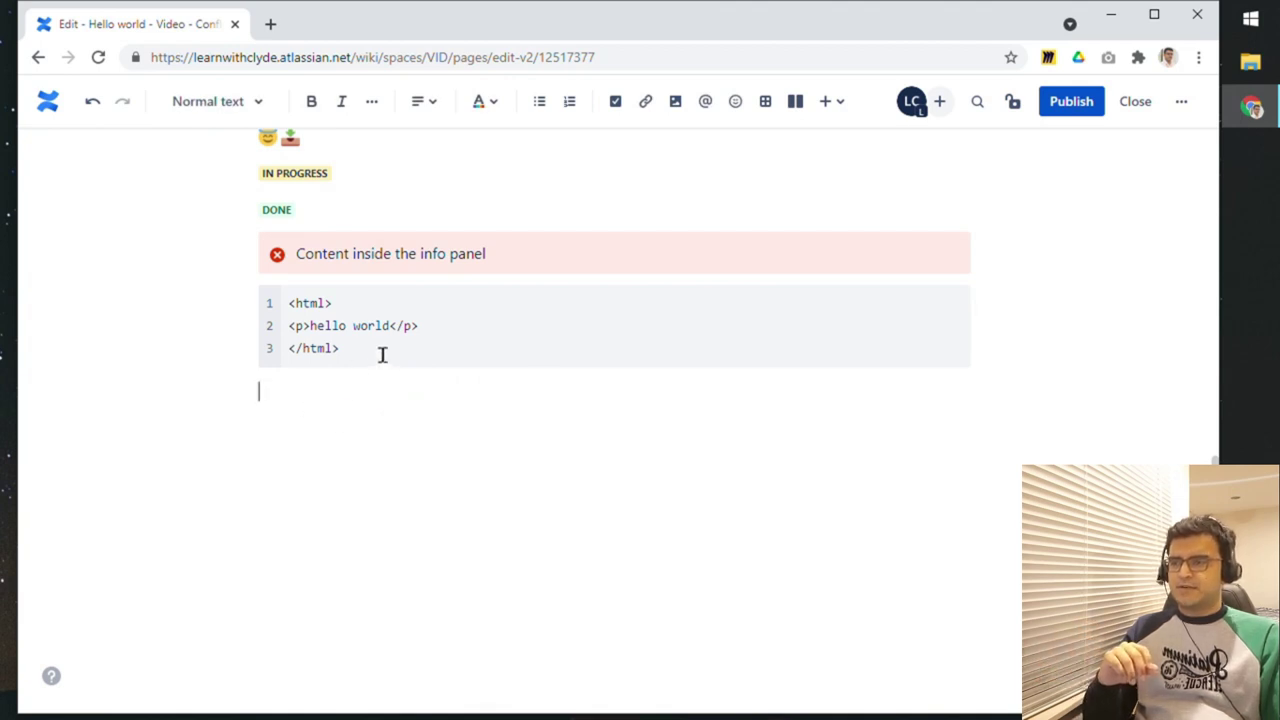
drag(382, 354, 286, 300)
click(317, 426)
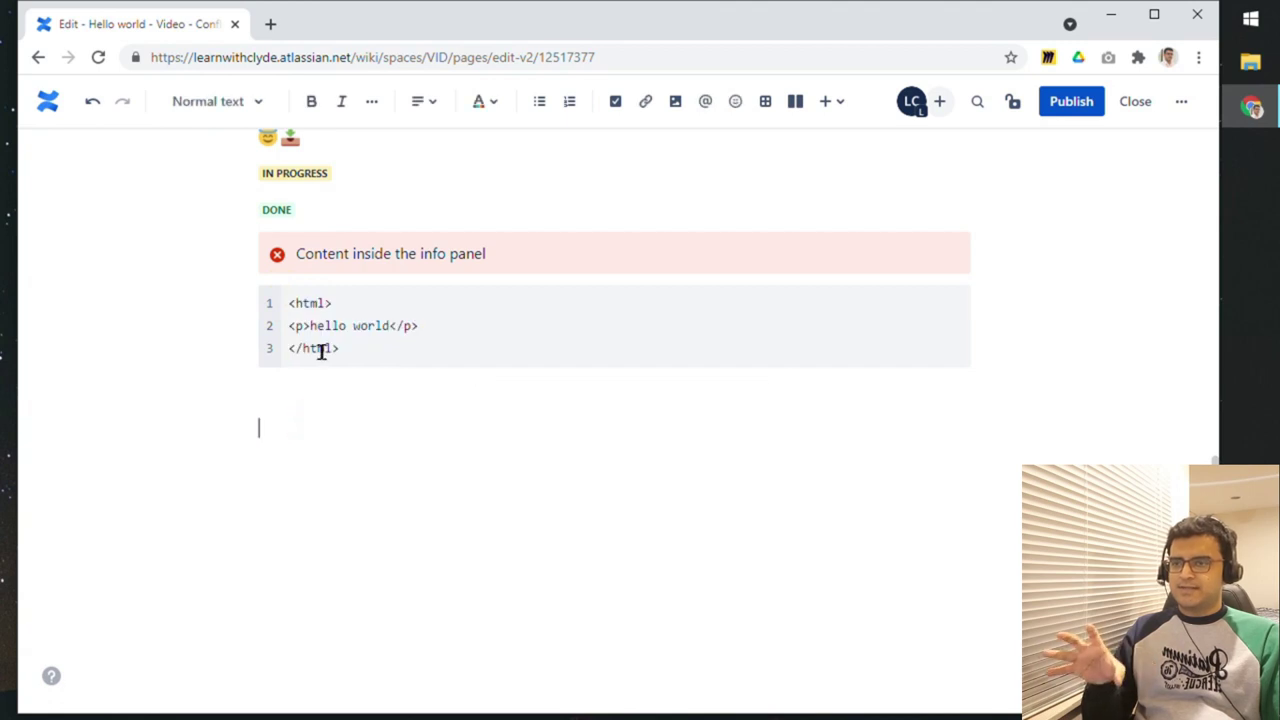
- Publish the Hello world page and review its published content, including the syntax highlighting of the code snippet
click(1085, 102)
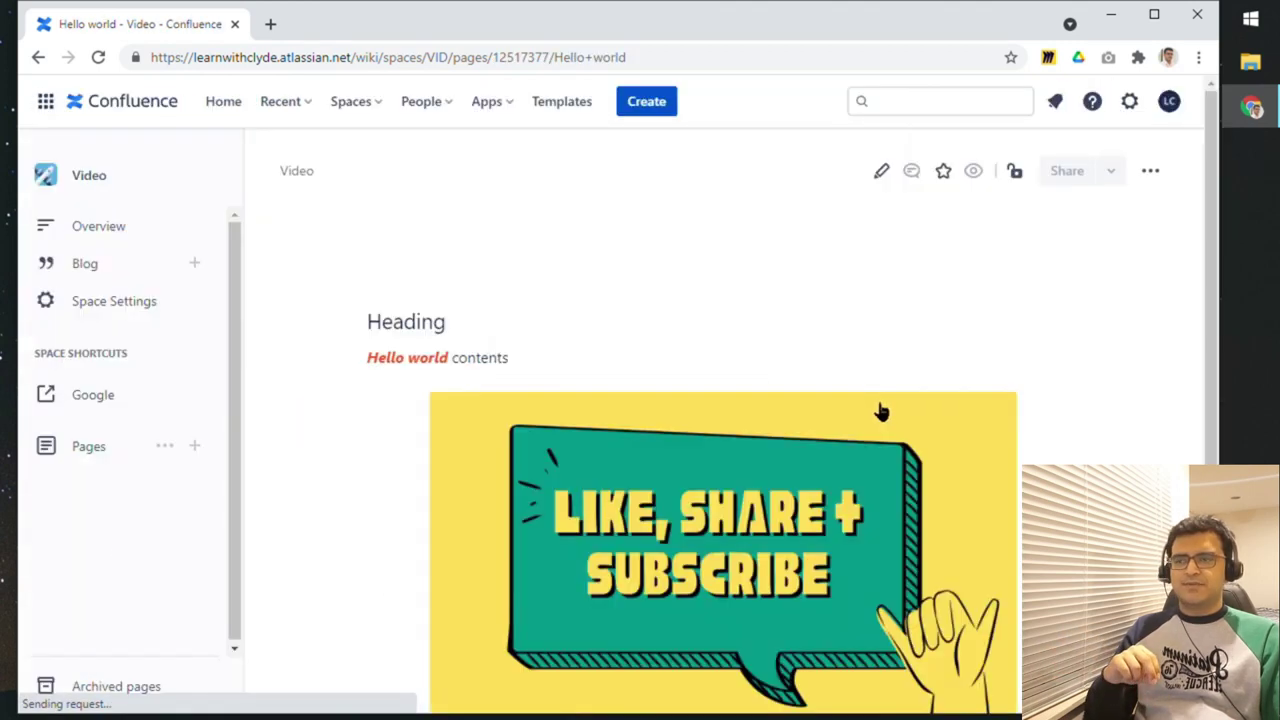
scroll(878, 410, down, 10)
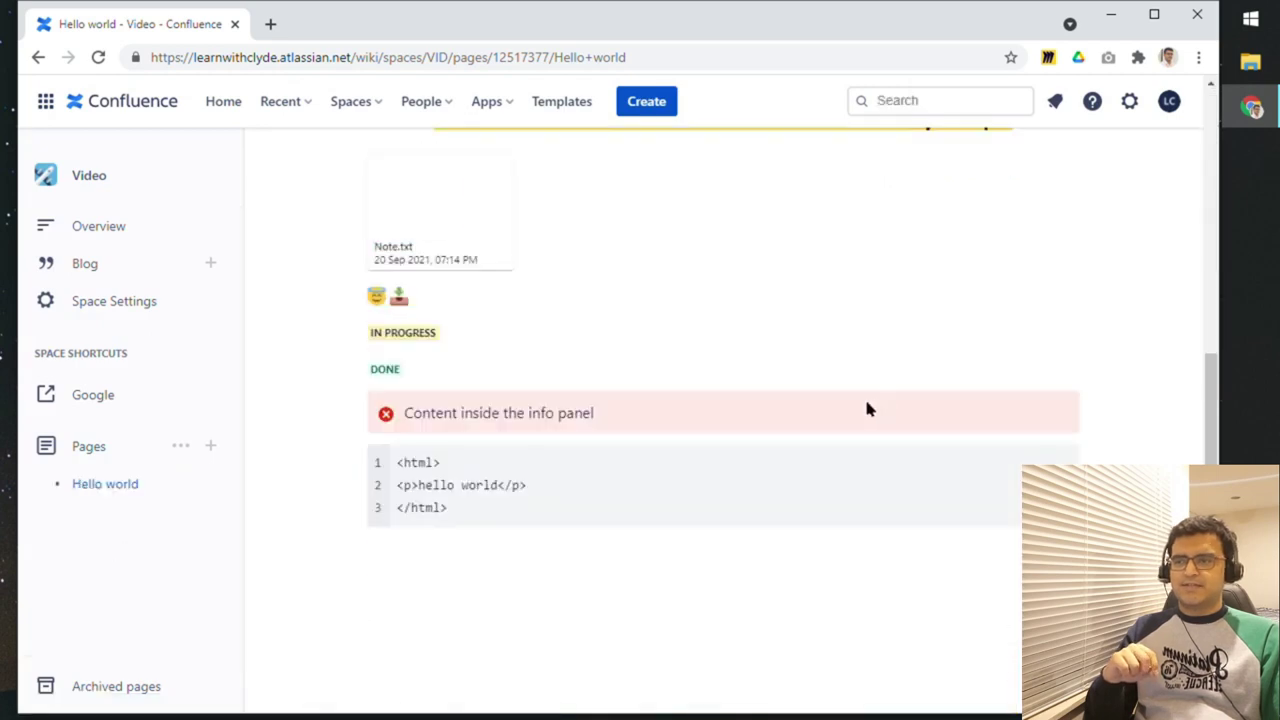
scroll(866, 408, down, 2)
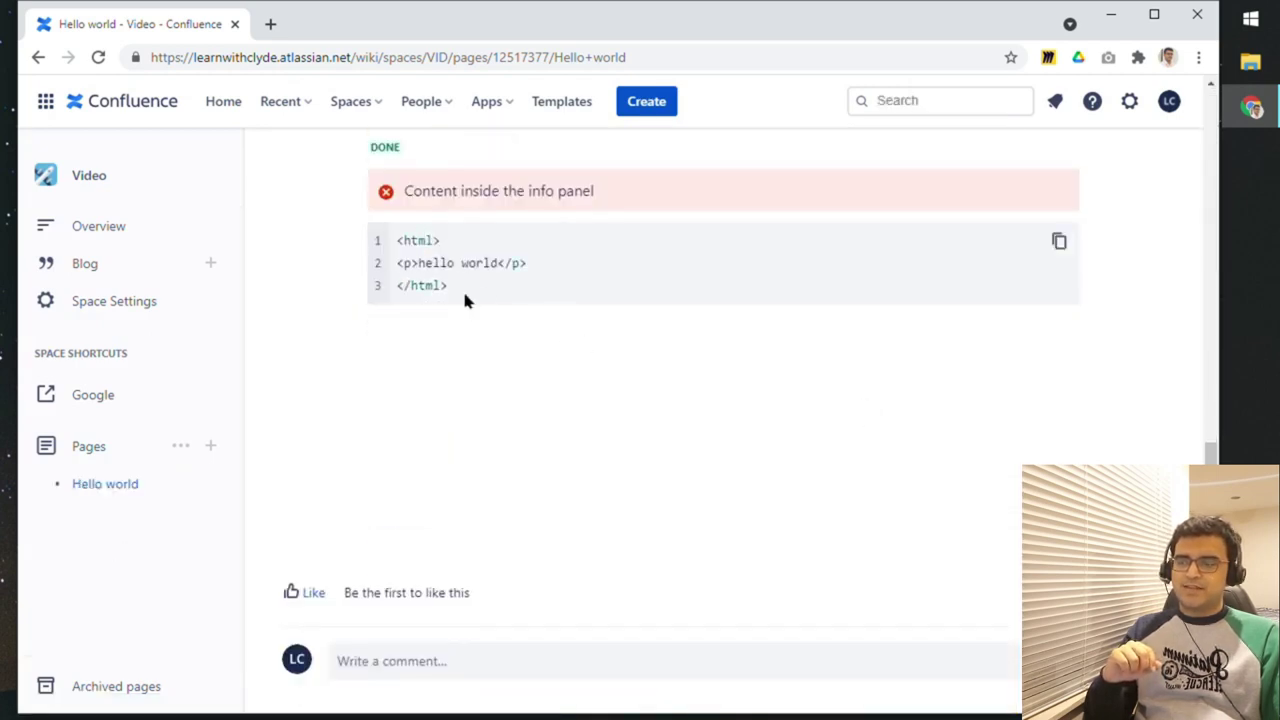
drag(464, 300, 414, 287)
click(485, 322)
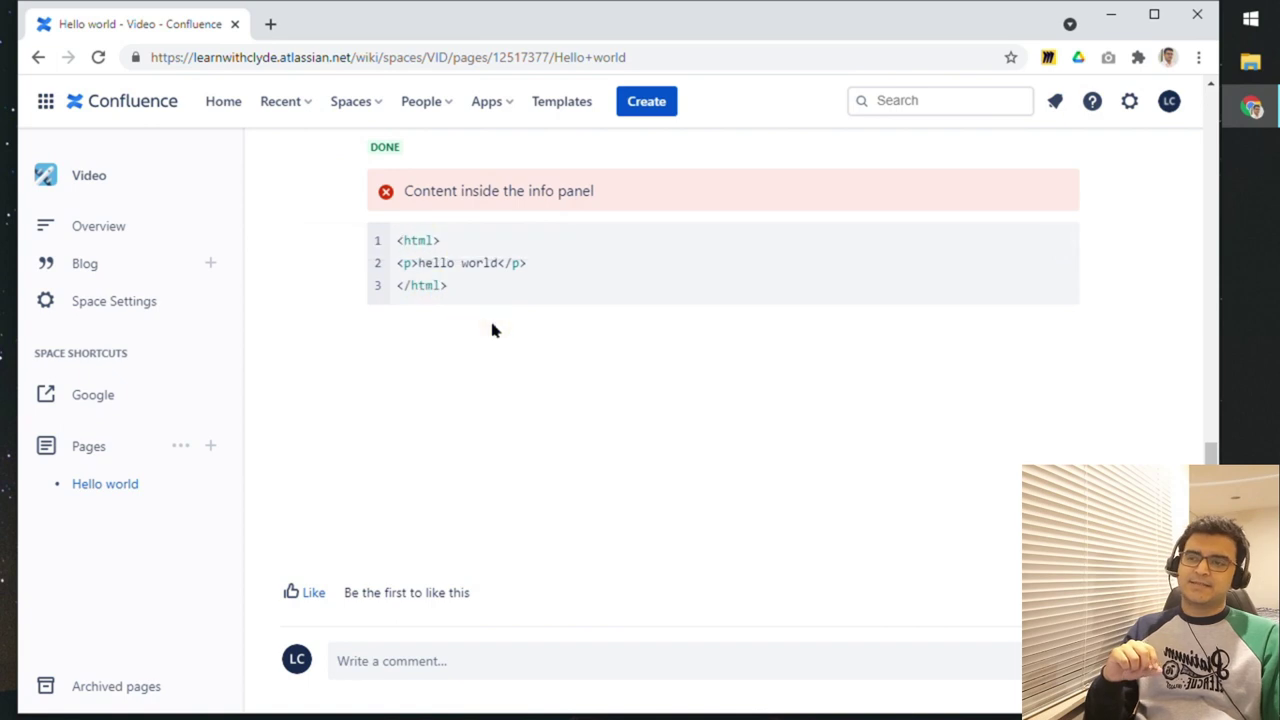
scroll(1008, 322, up, 3)
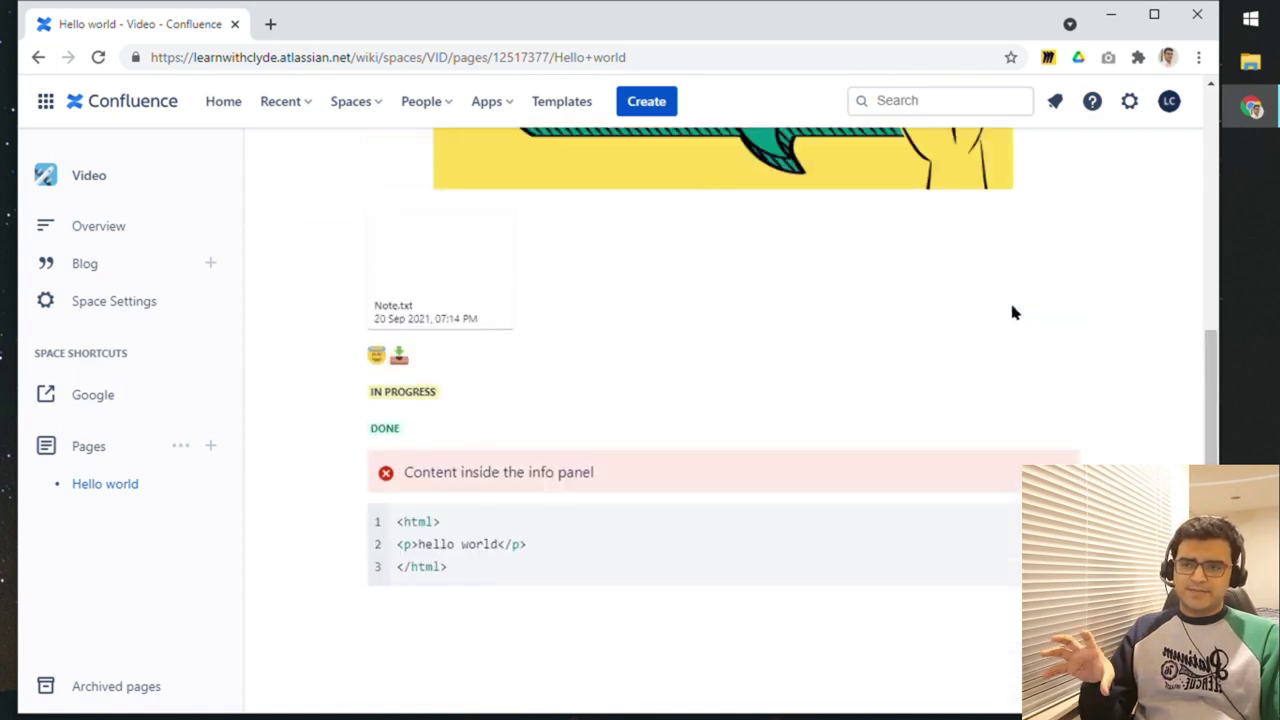
scroll(1020, 194, up, 5)
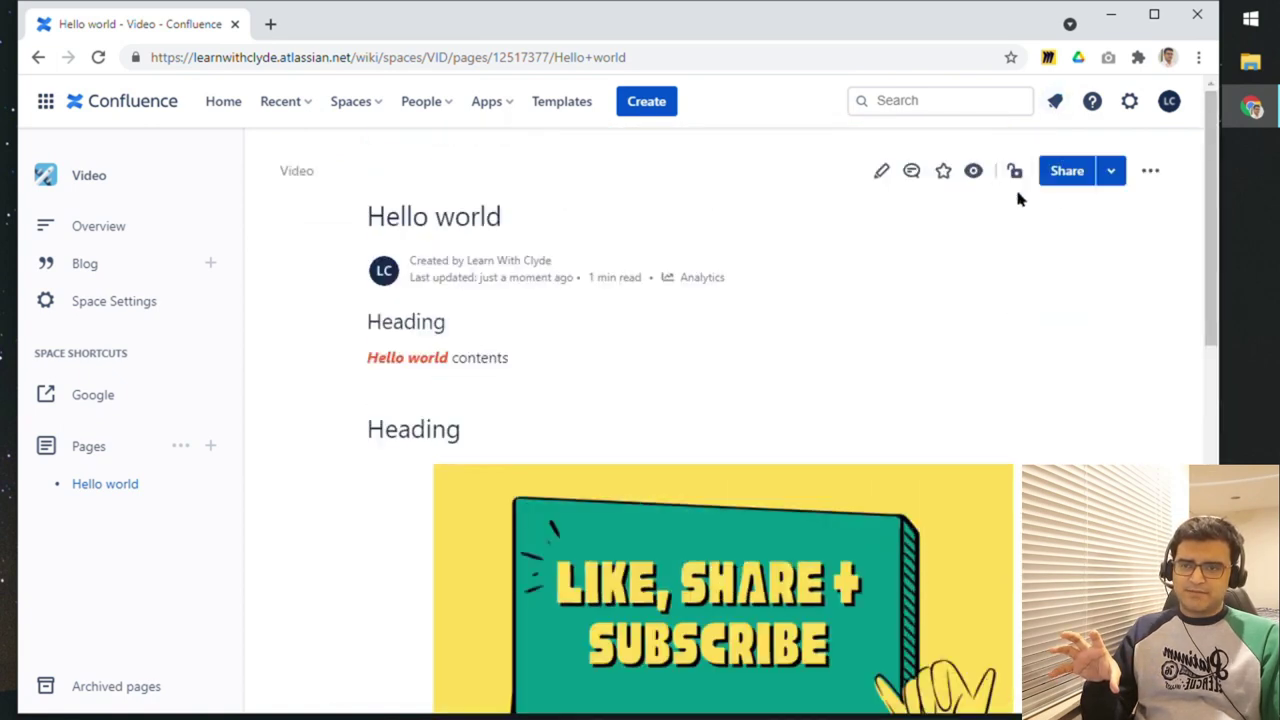
- Reopen the Hello world page for editing and browse the languages available for the code snippet, keeping Html
click(881, 171)
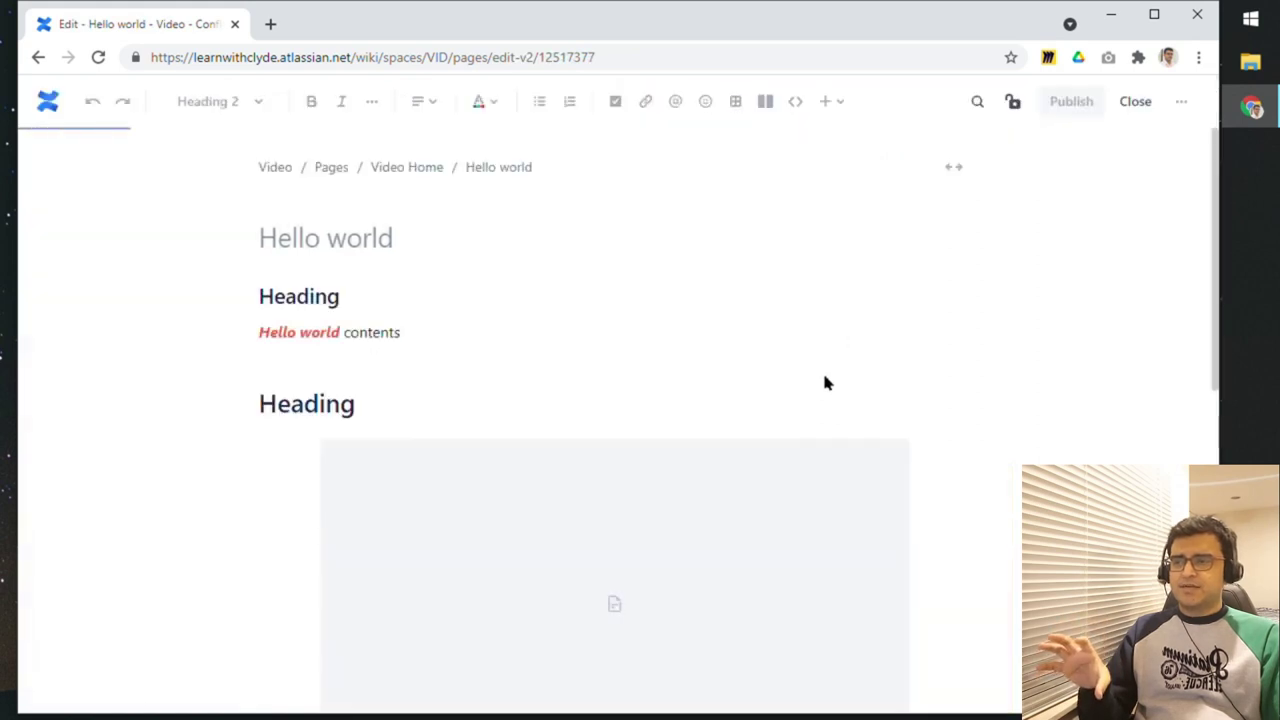
scroll(822, 369, down, 3)
scroll(820, 380, down, 6)
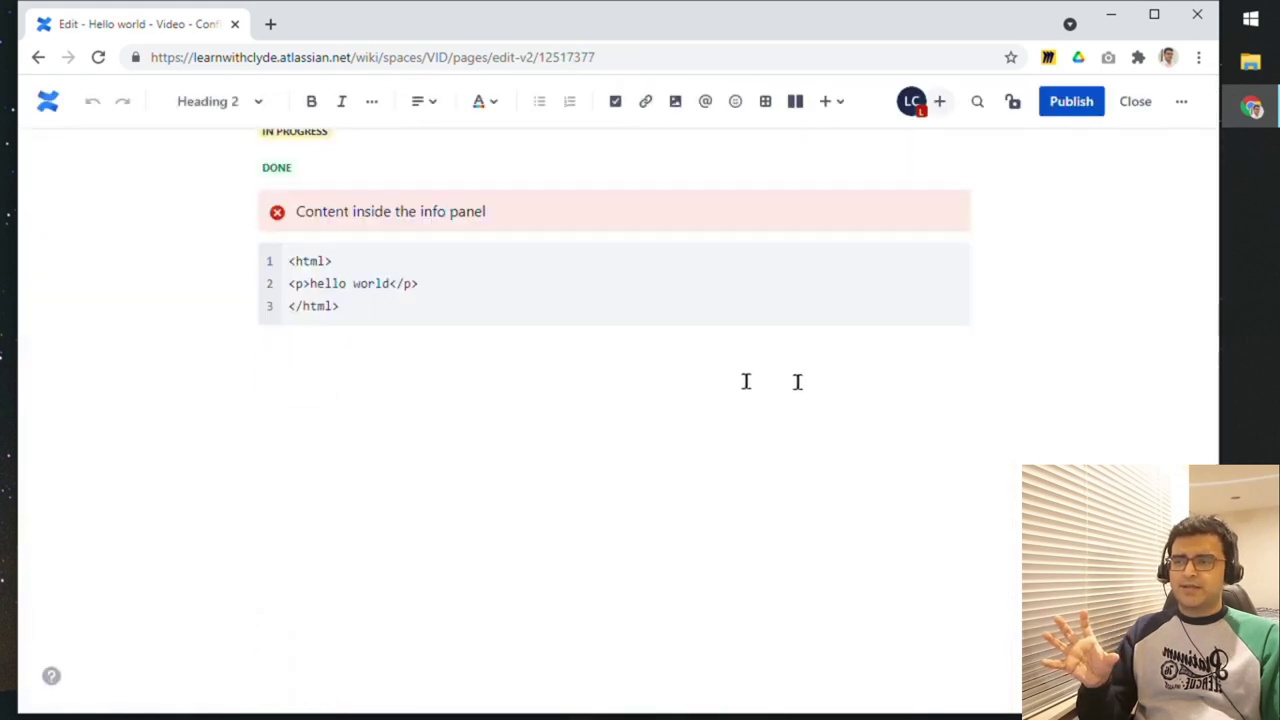
click(597, 300)
click(608, 349)
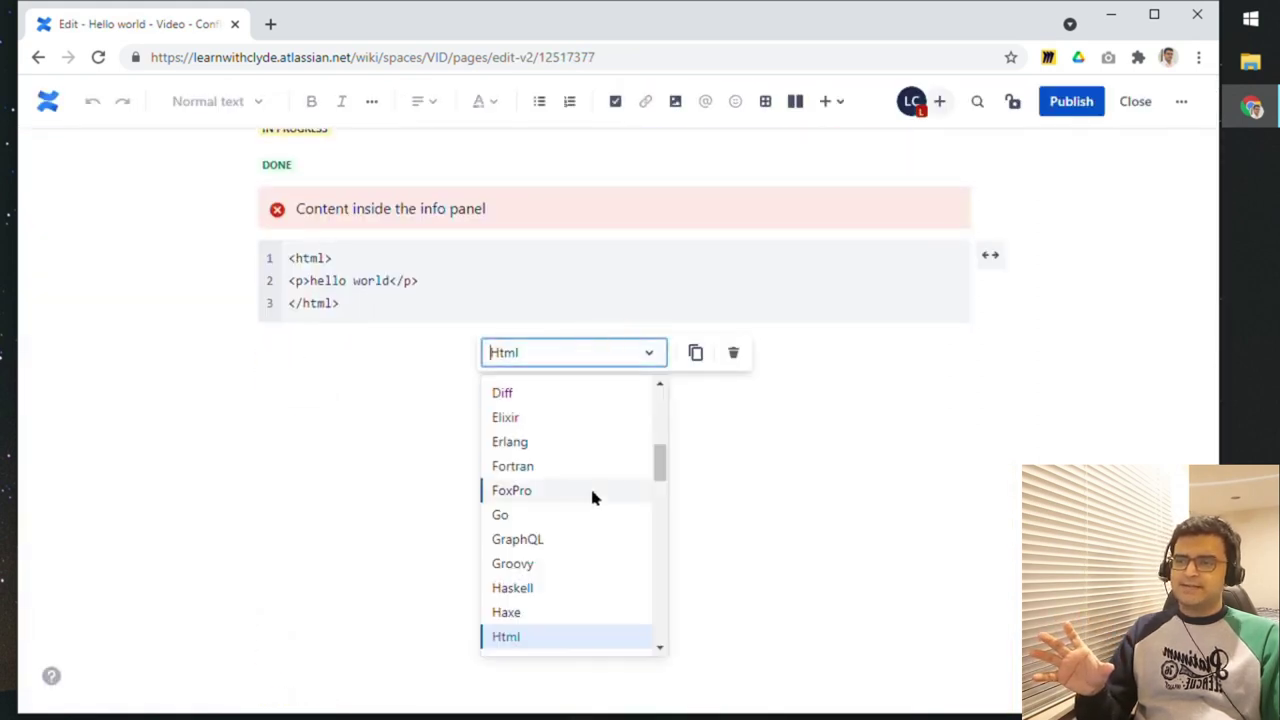
scroll(590, 488, down, 6)
scroll(590, 492, up, 10)
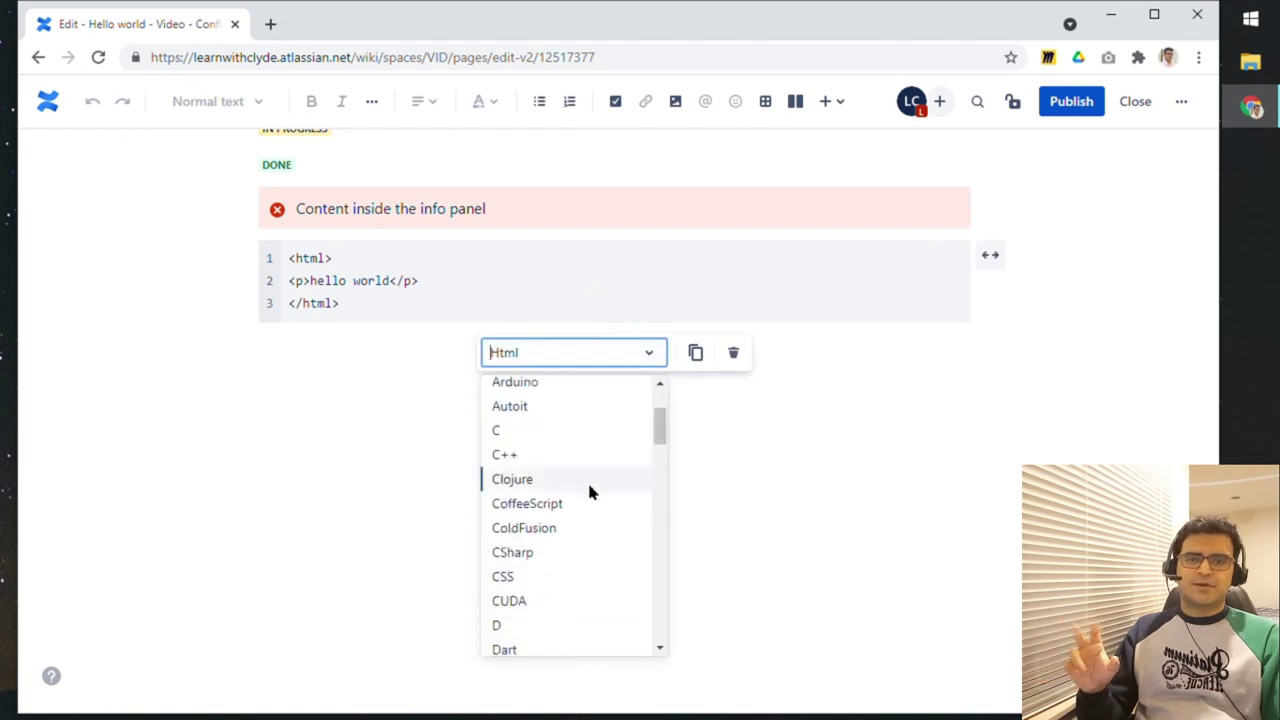
click(562, 466)
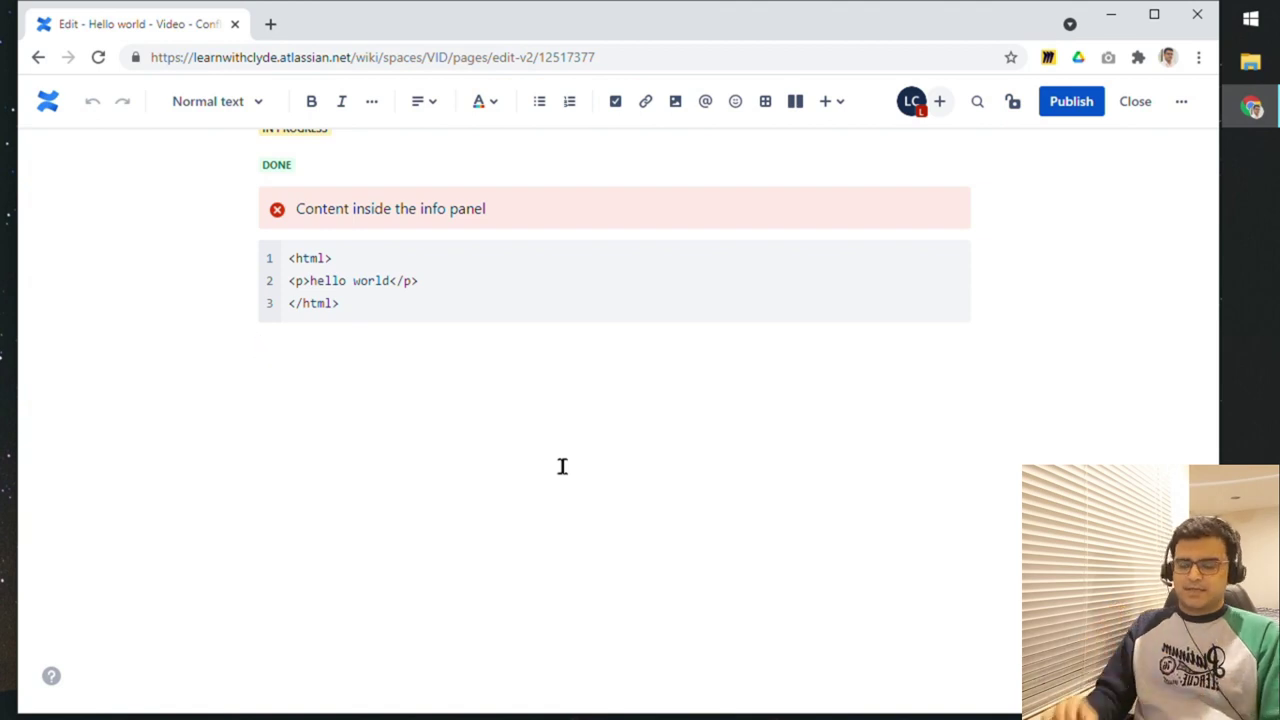
- Insert an expand element below the code snippet and title it "FAQ title"
text(/)
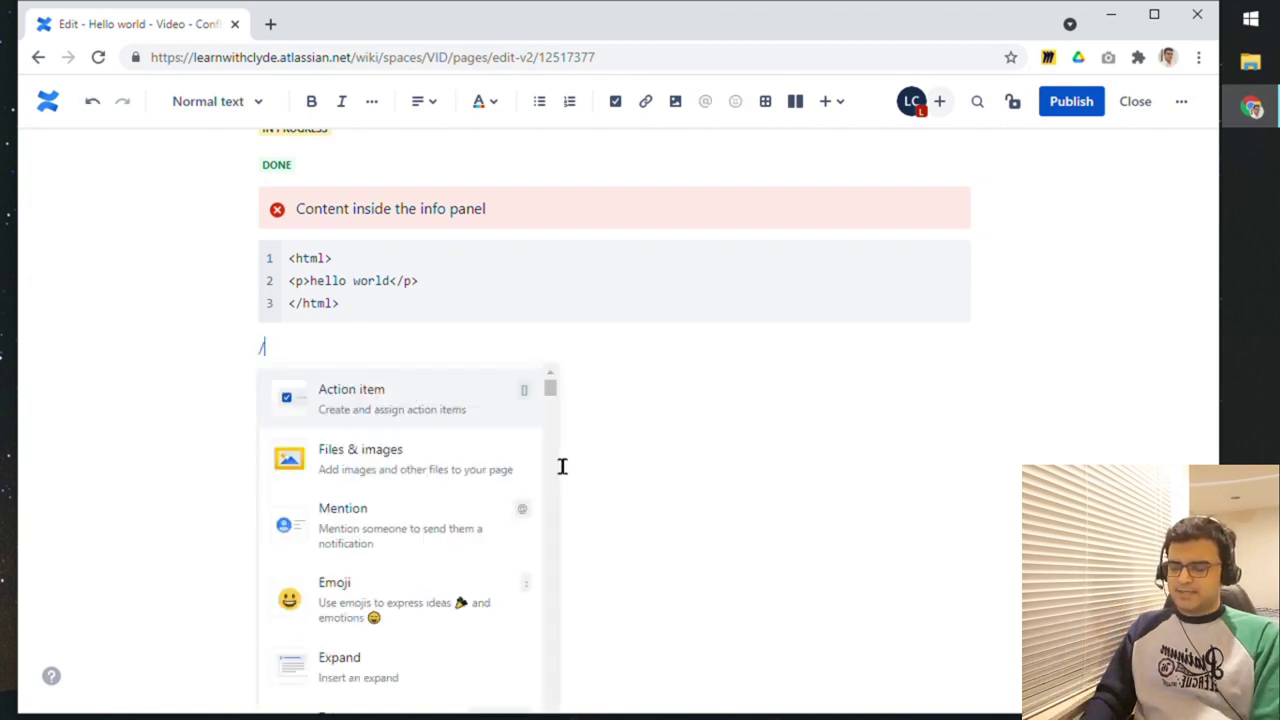
text(expand)
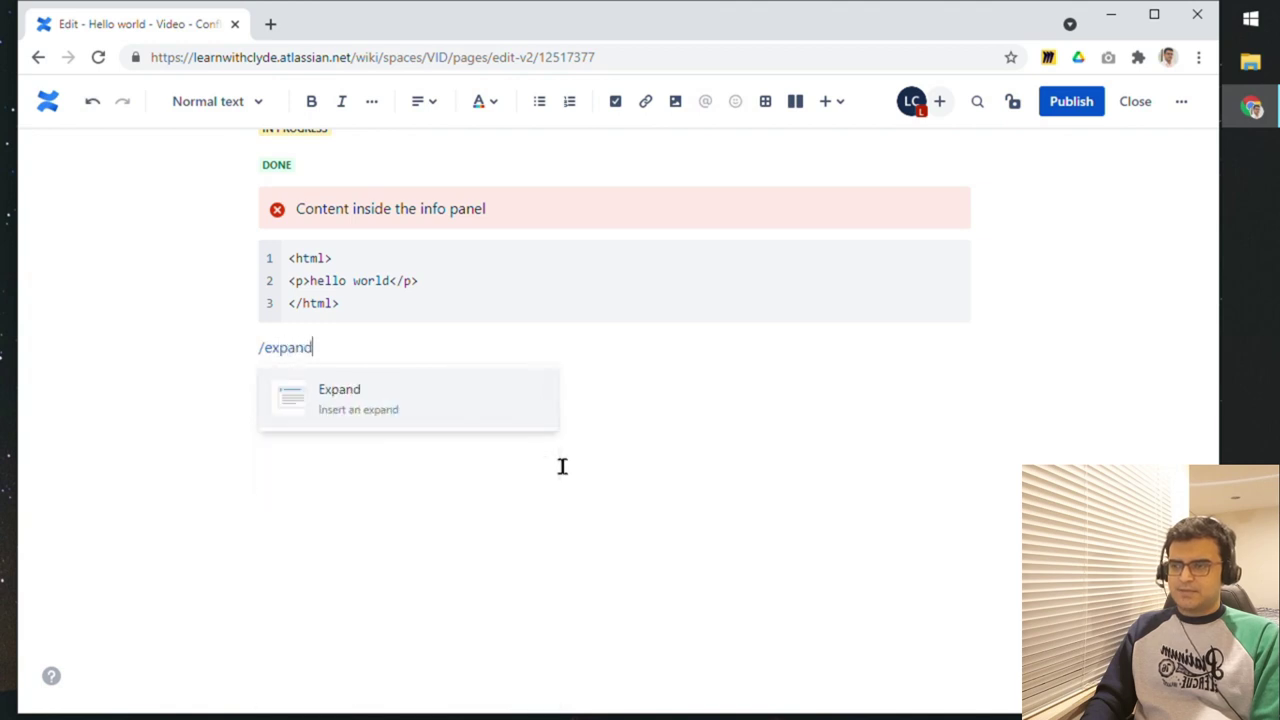
key(Return)
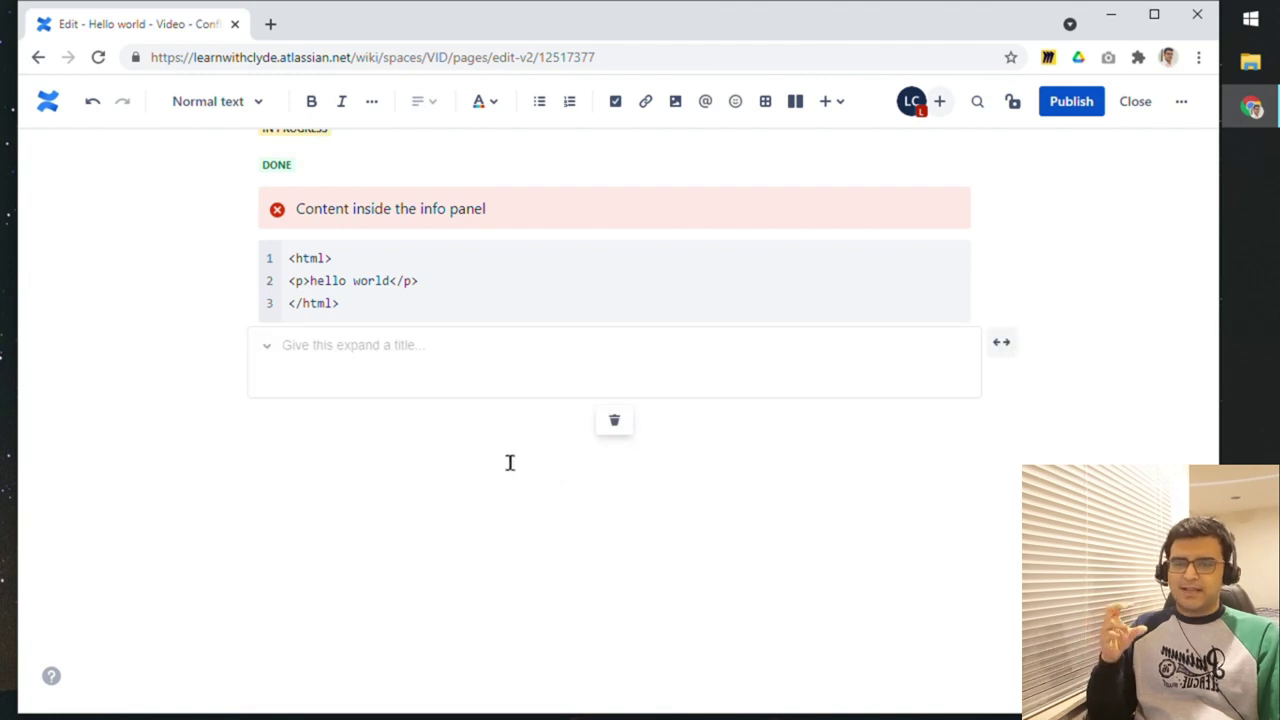
click(416, 352)
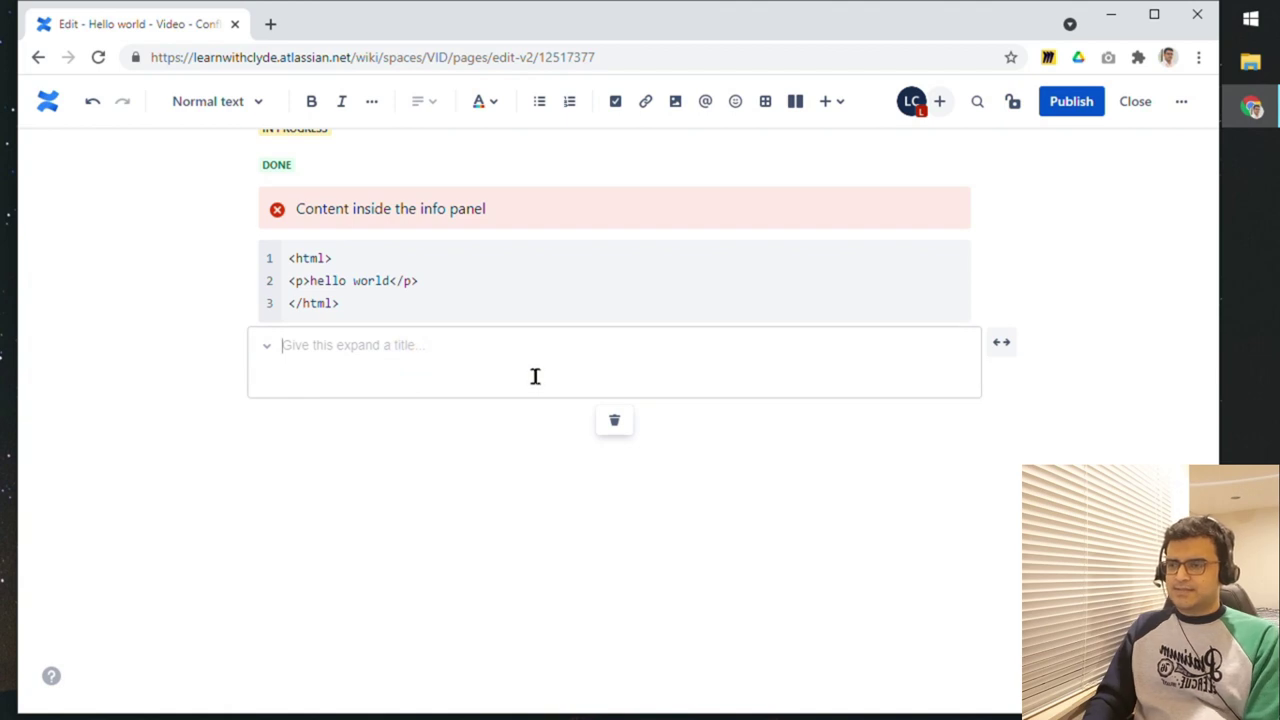
text(FAQ tit)
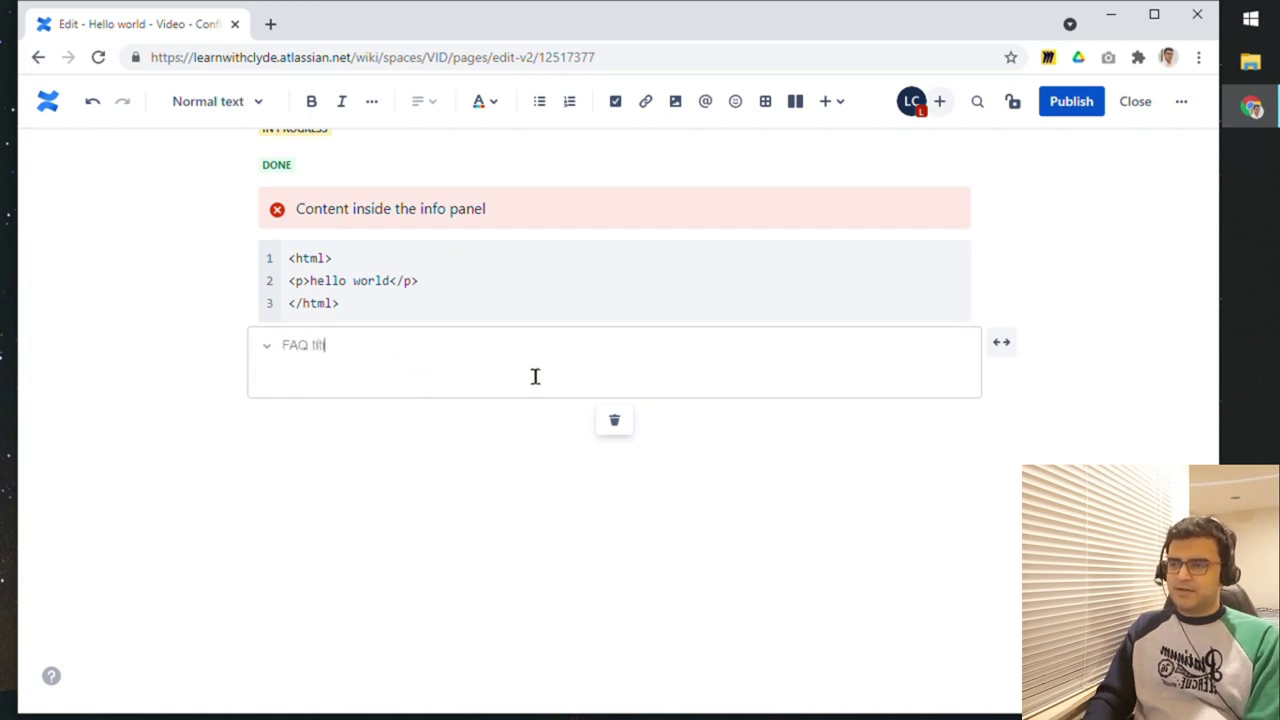
text(le)
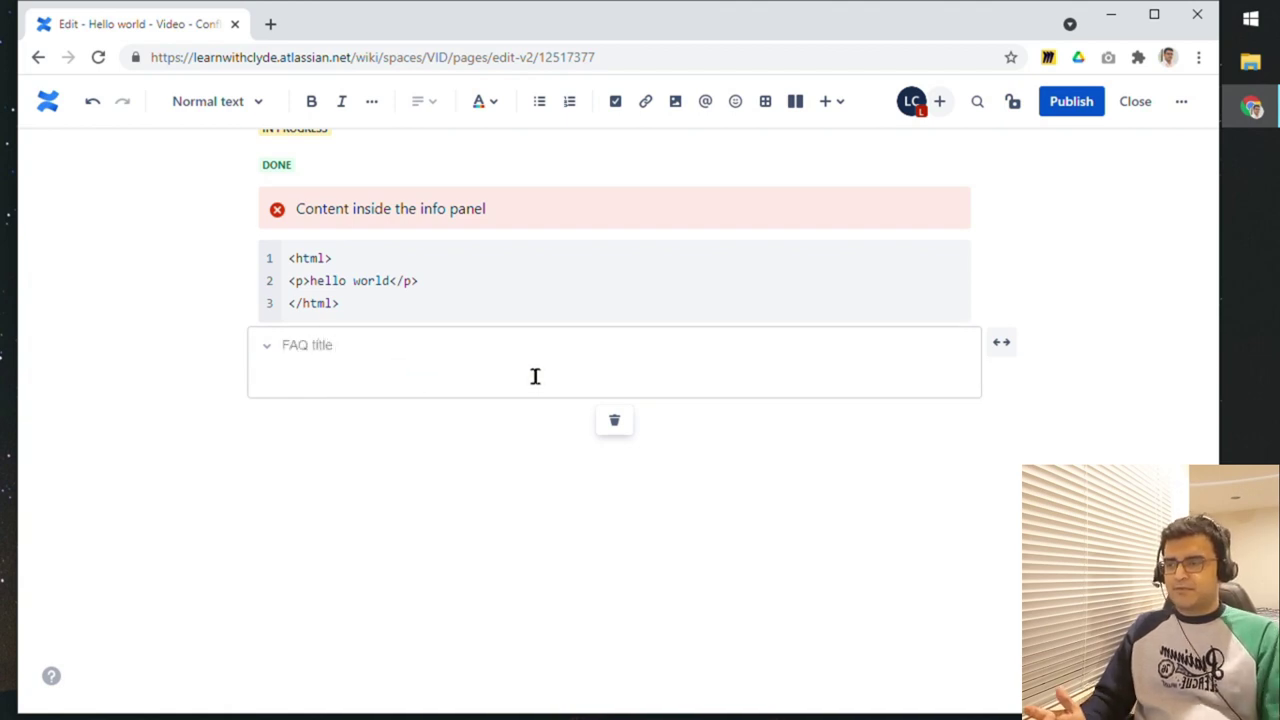
- Enter "FAQ content" as the body text of the FAQ expand
click(535, 381)
text(FAW cont)
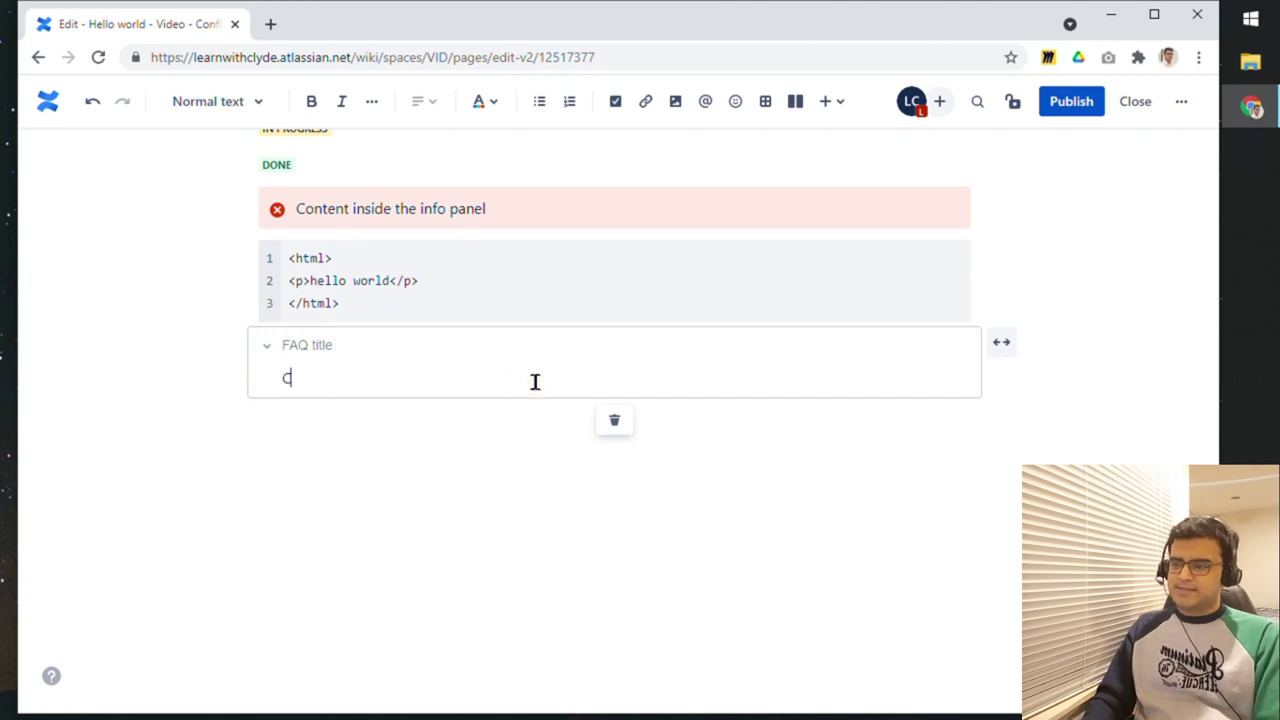
text(ent)
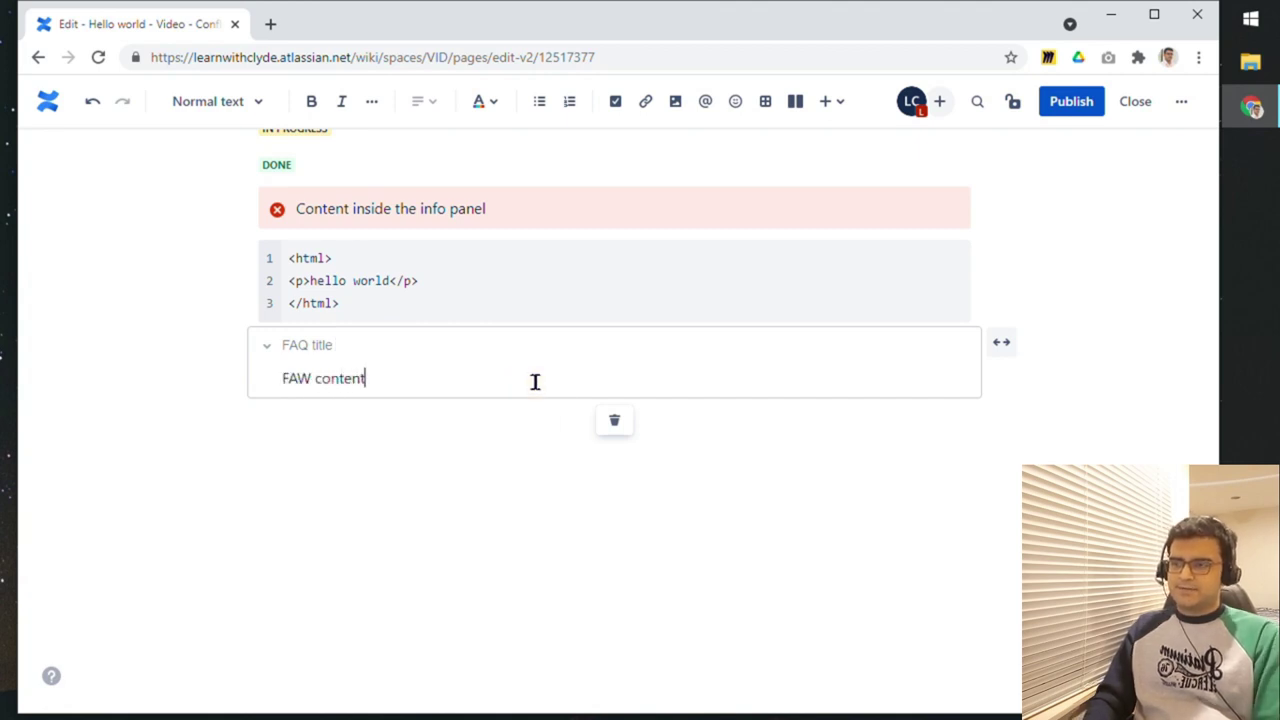
key(ctrl+Left)
key(ctrl+Left)
key(Right)
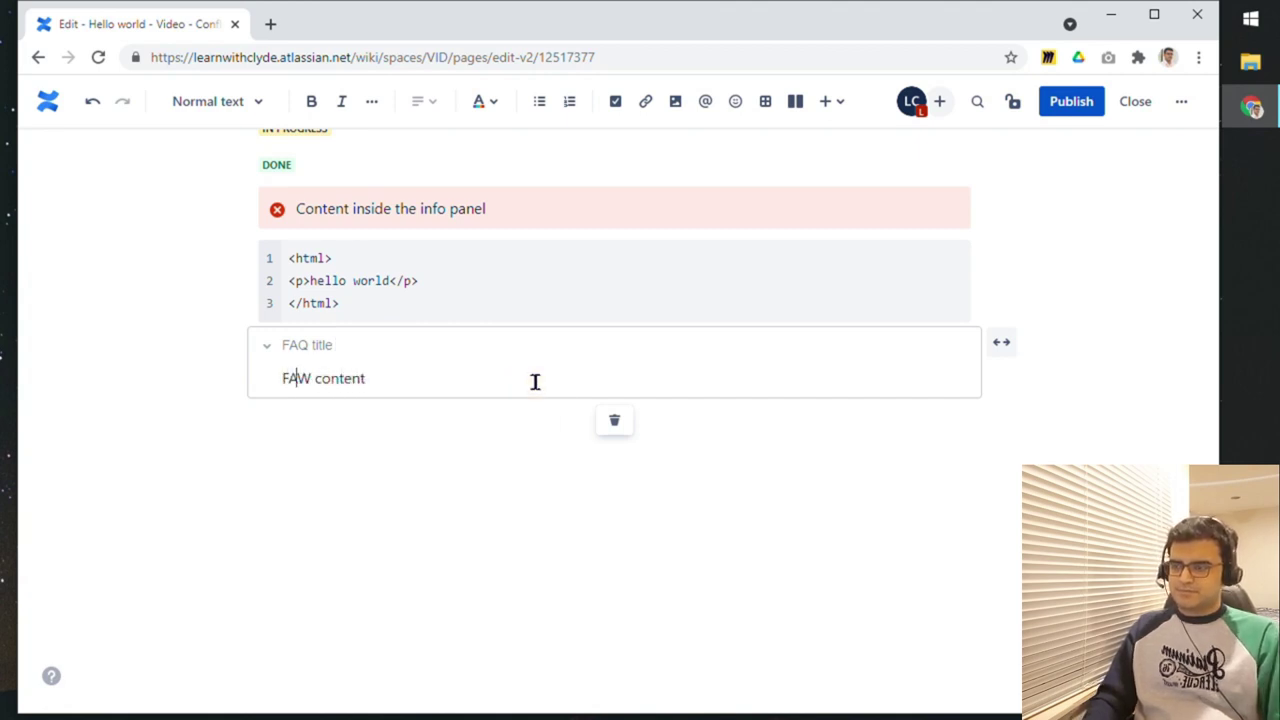
key(shift+Right)
text(Q)
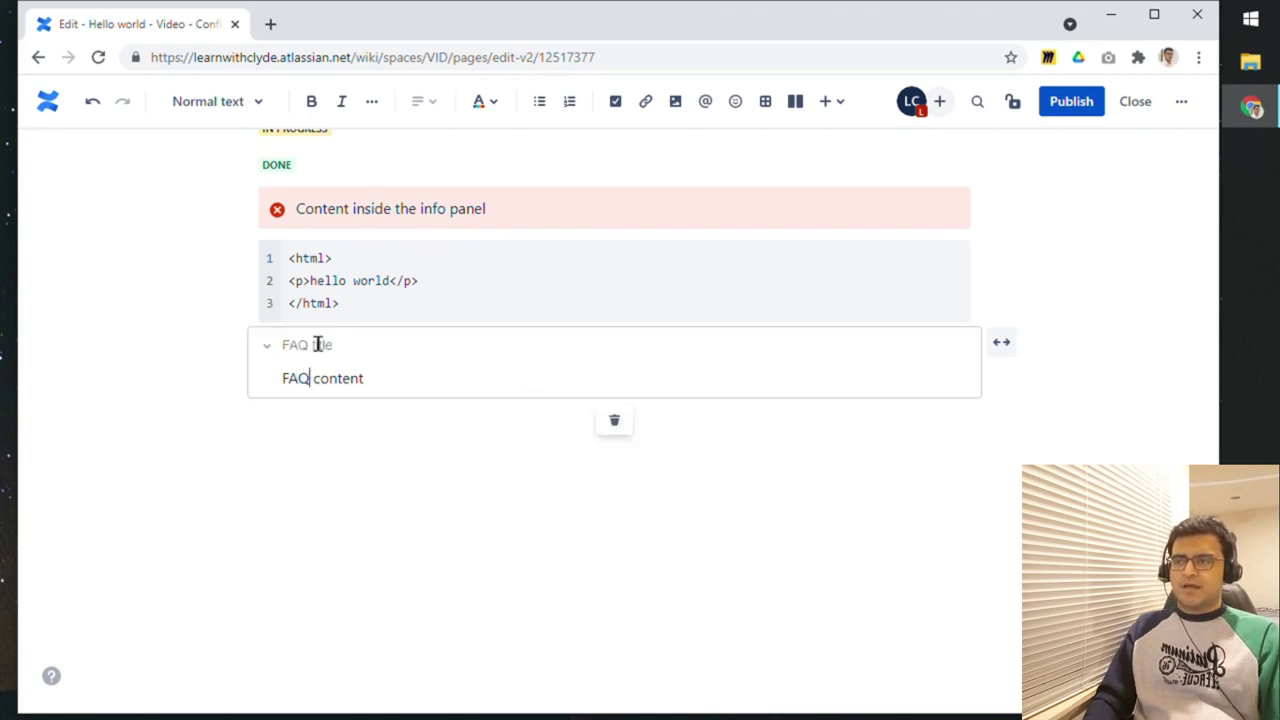
- Publish the Hello world page and check how the FAQ expand opens and collapses on the published page
click(1090, 104)
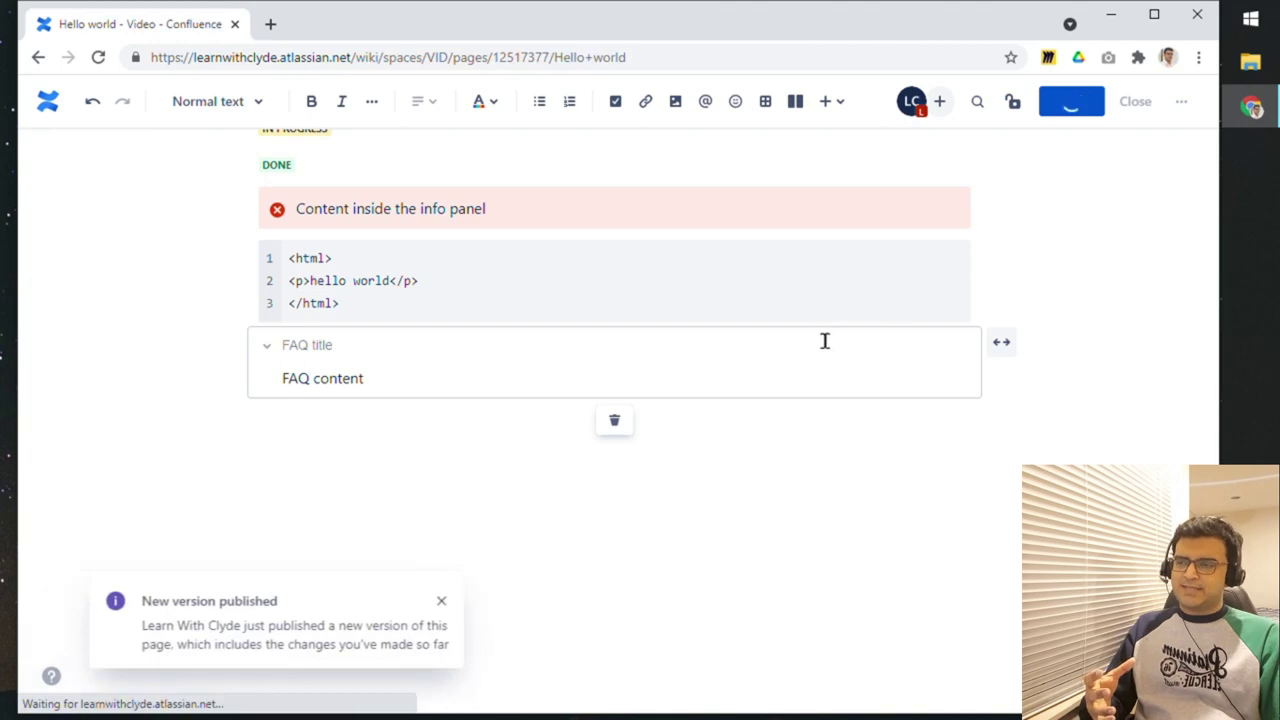
scroll(823, 348, down, 5)
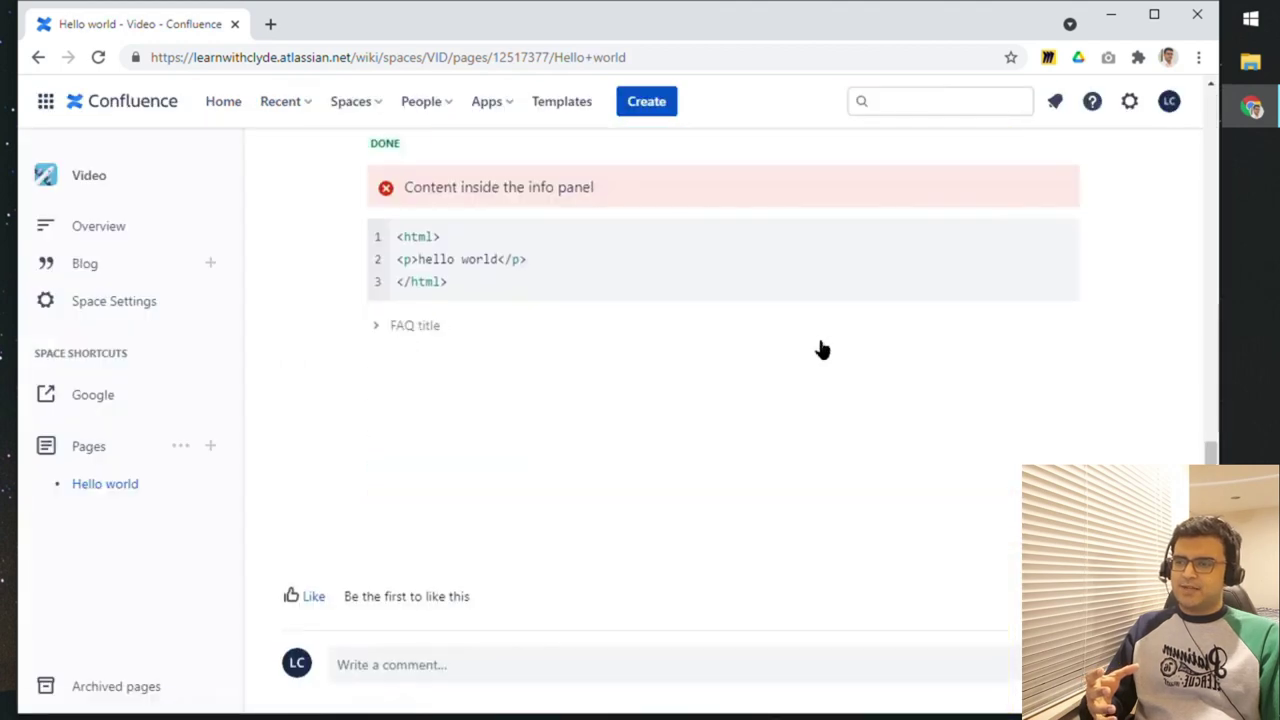
click(385, 337)
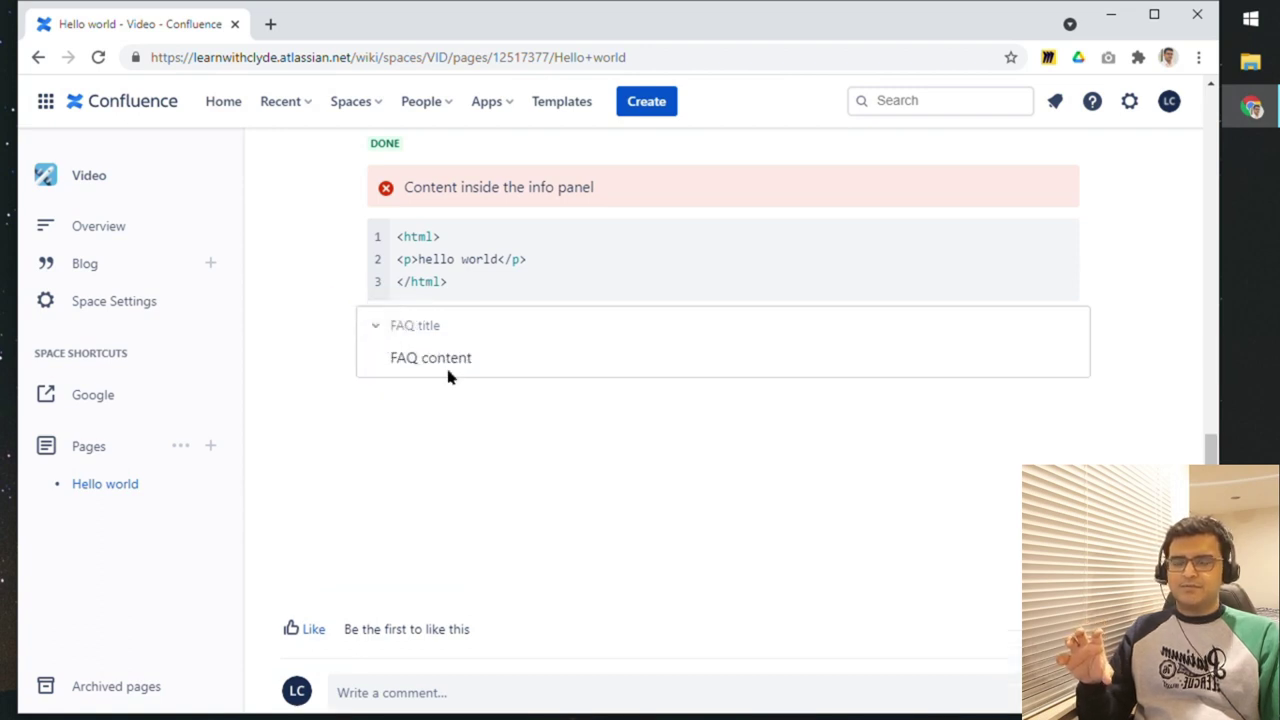
click(374, 332)
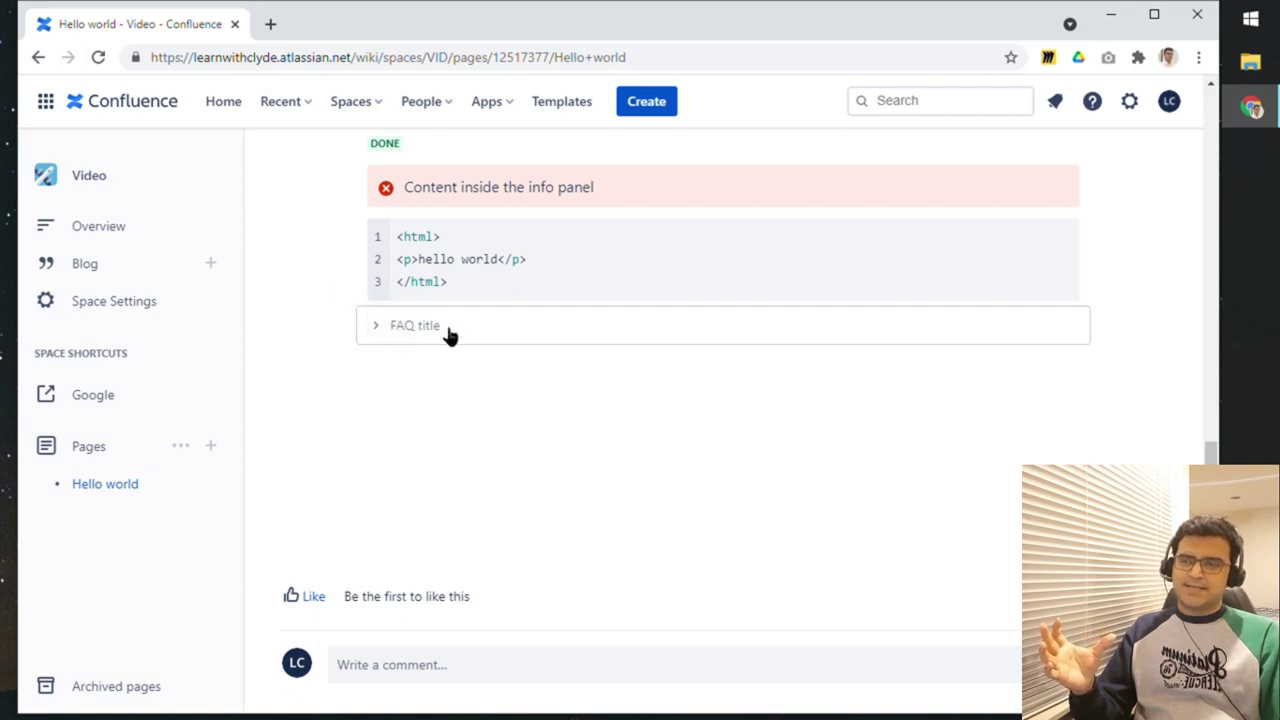
click(377, 334)
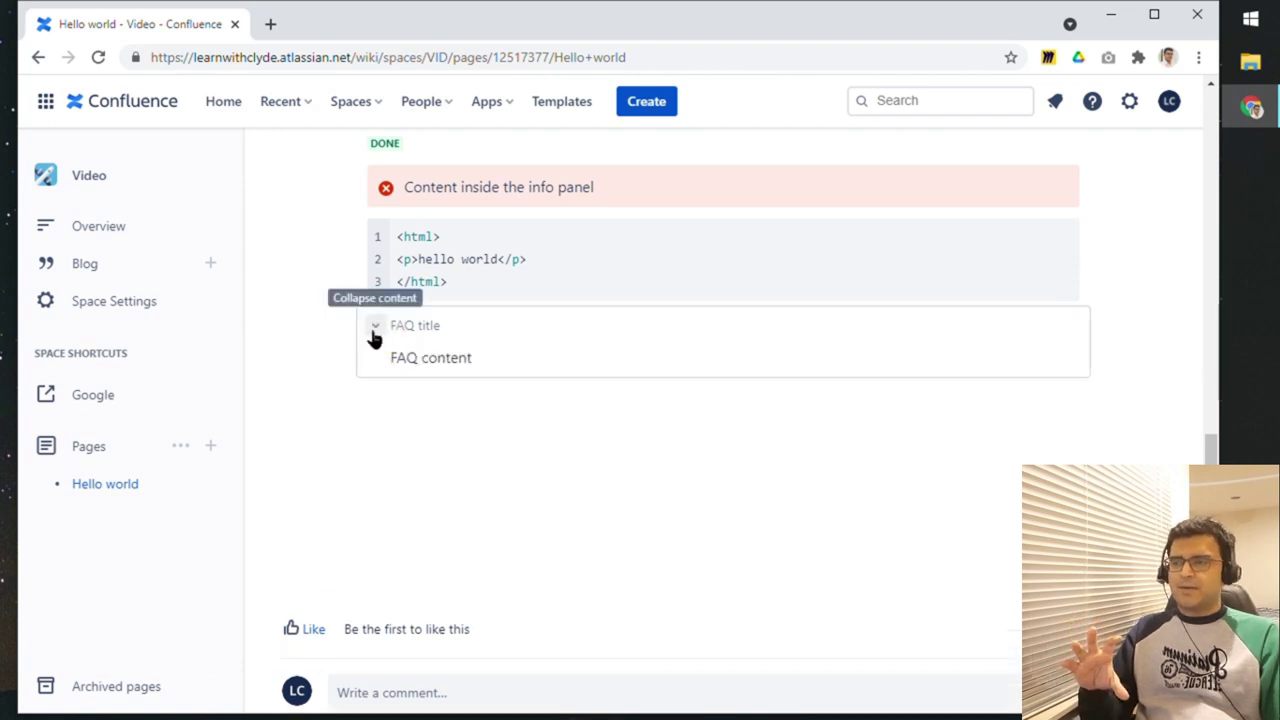
click(375, 334)
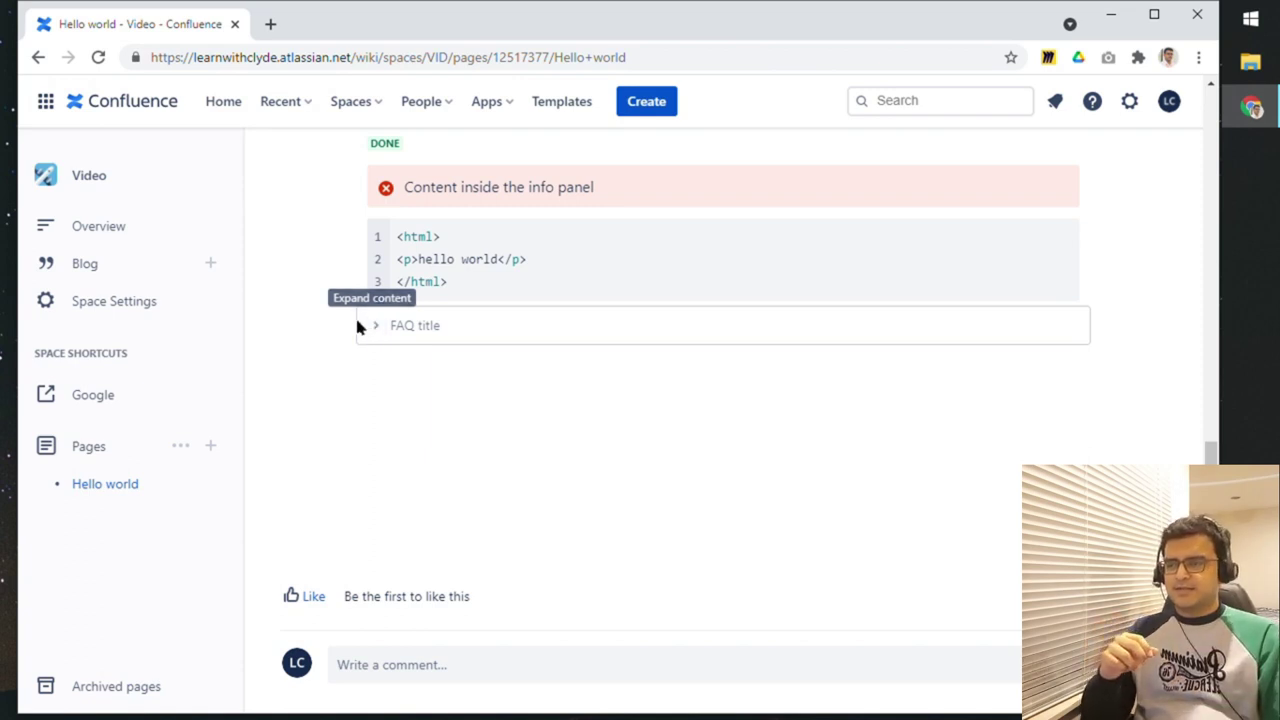
click(376, 327)
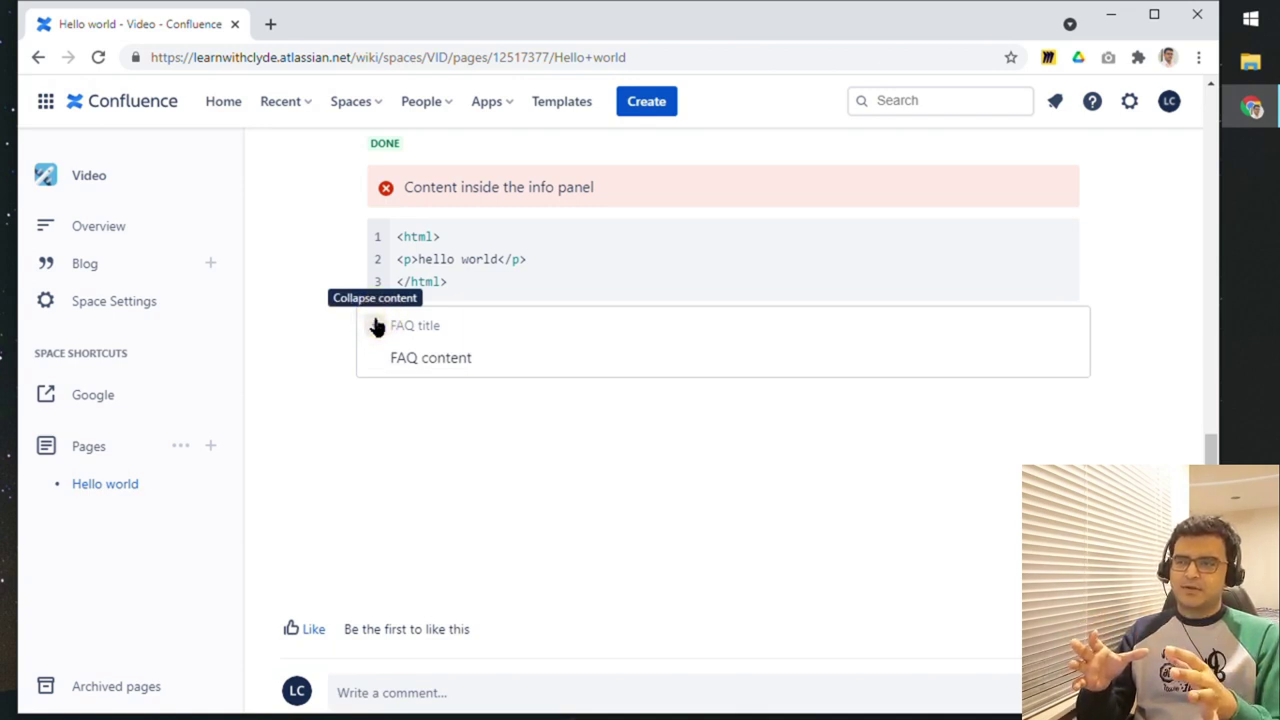
- Reopen the page for editing and insert a two-column layout below the expand, with "Column 1" and "Column 2" as its texts
click(358, 465)
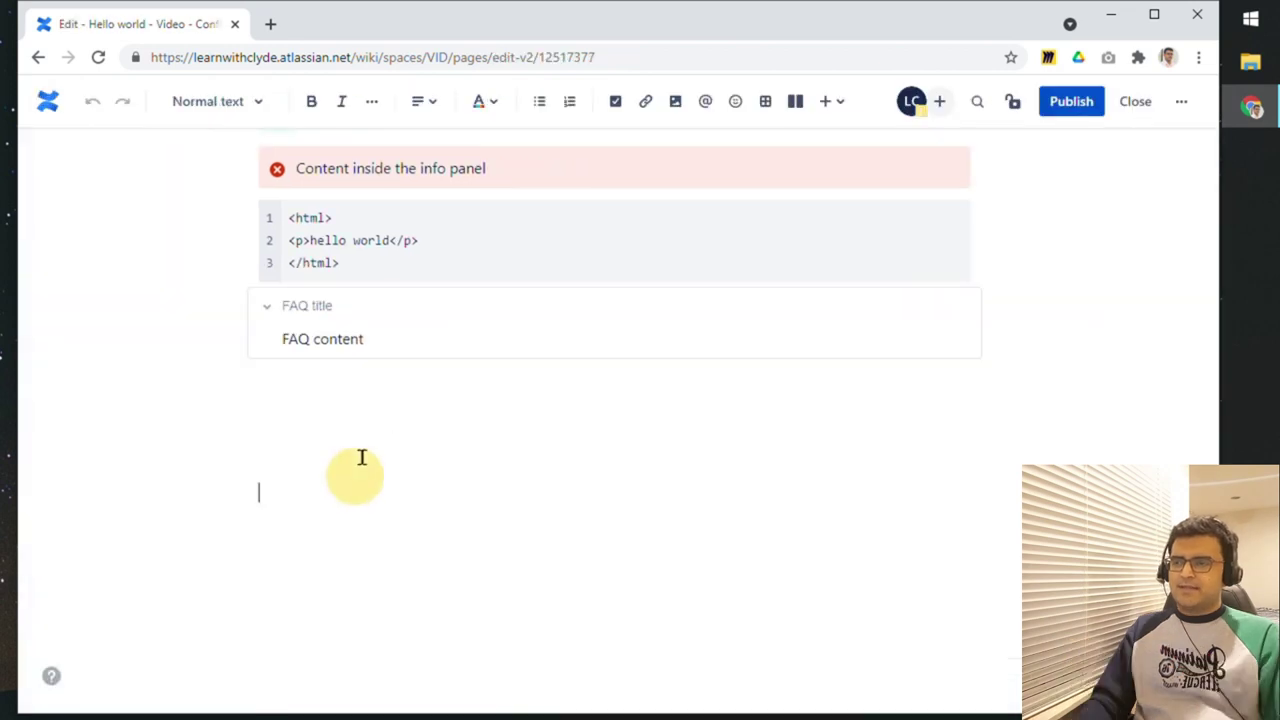
click(370, 402)
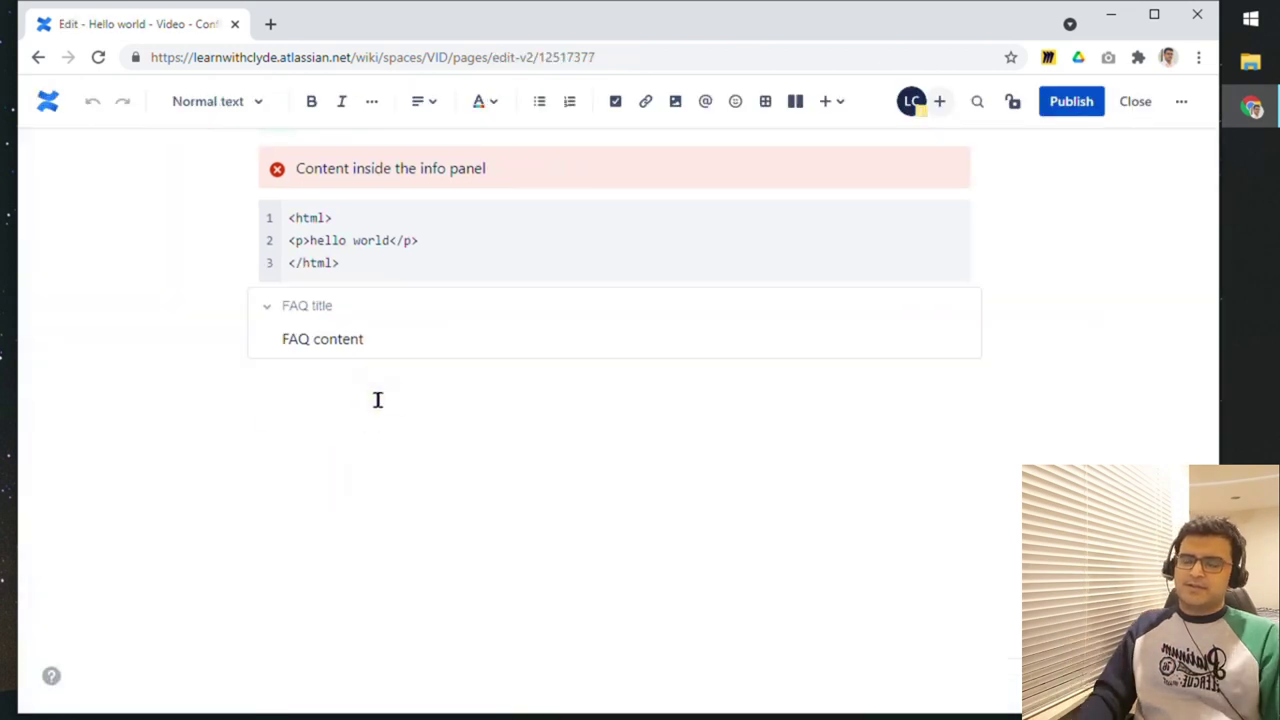
text(/)
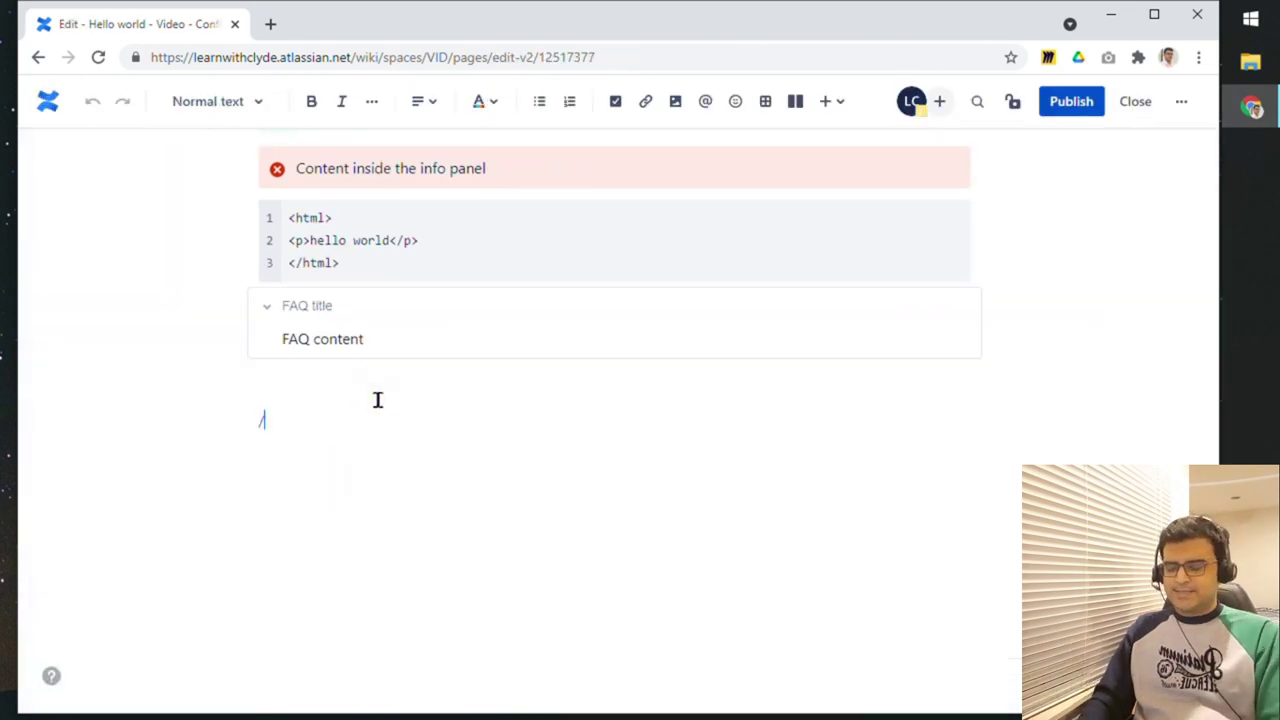
text(lay)
key(Return)
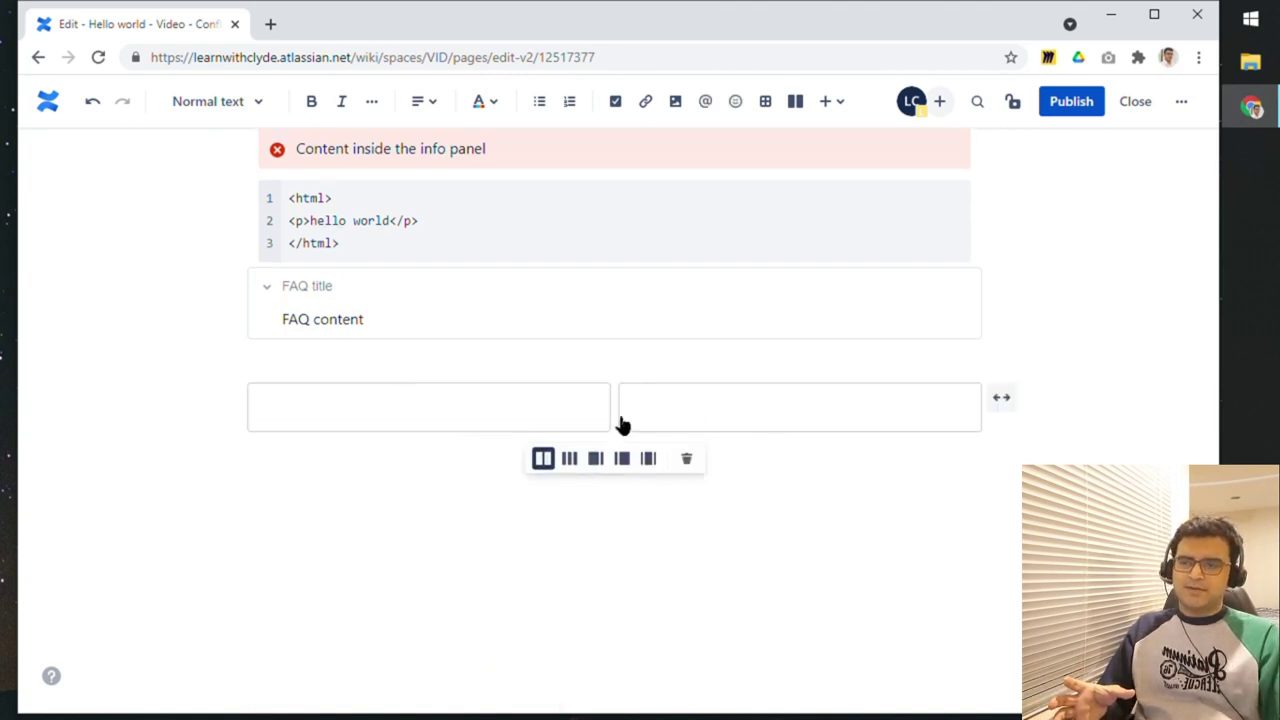
text(Col)
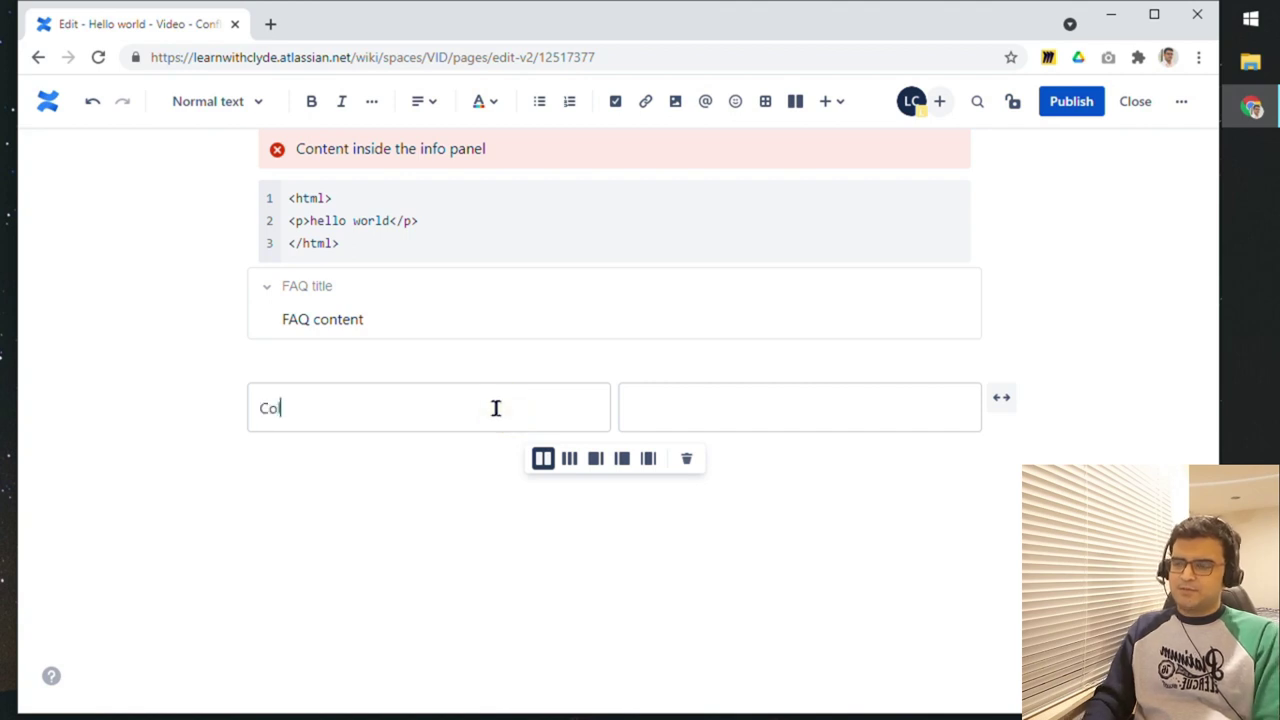
text(umn 1Column 2)
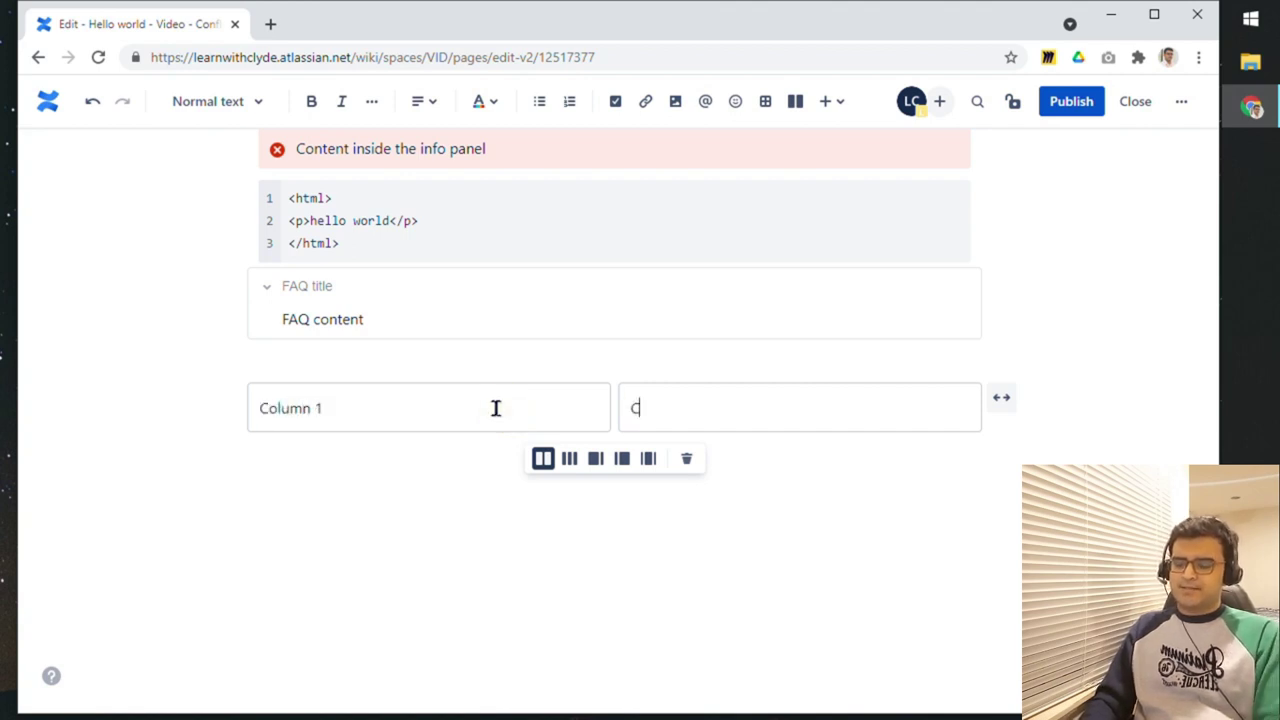
- Try the three-column, right sidebar, left sidebar and double-sidebar arrangements on the layout, ending with two equal columns
click(572, 468)
click(594, 466)
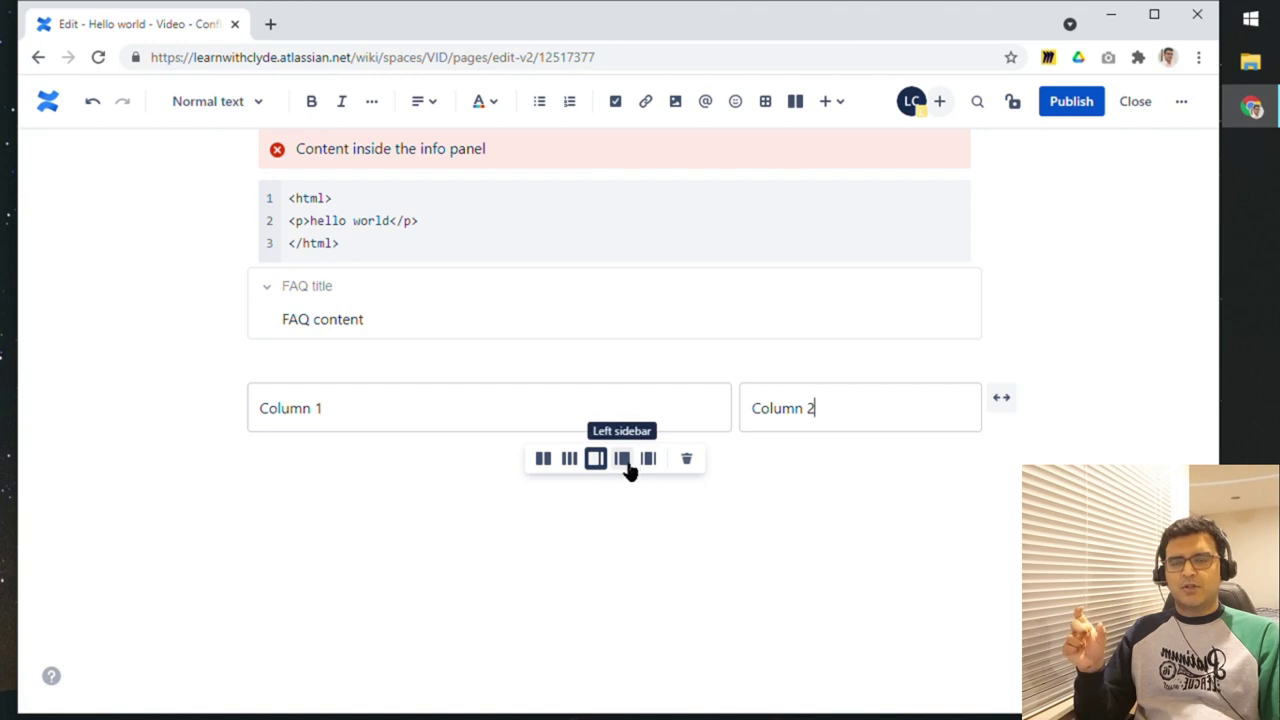
click(629, 467)
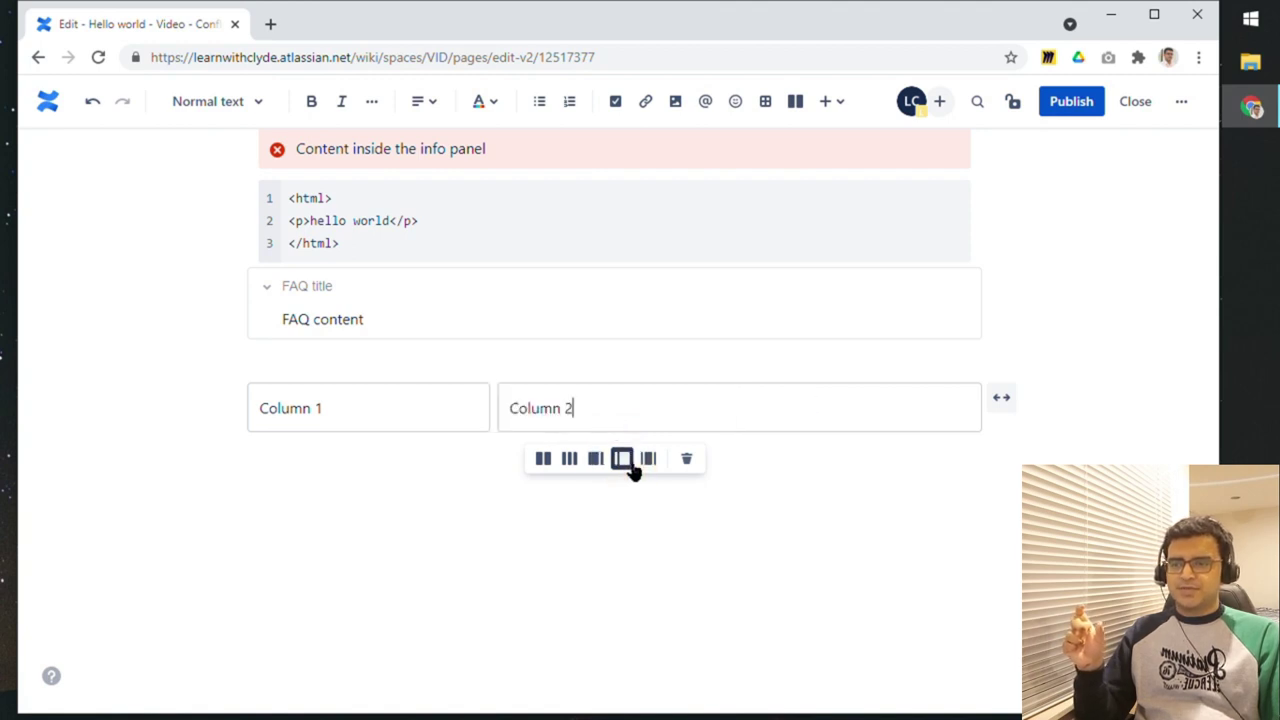
click(648, 466)
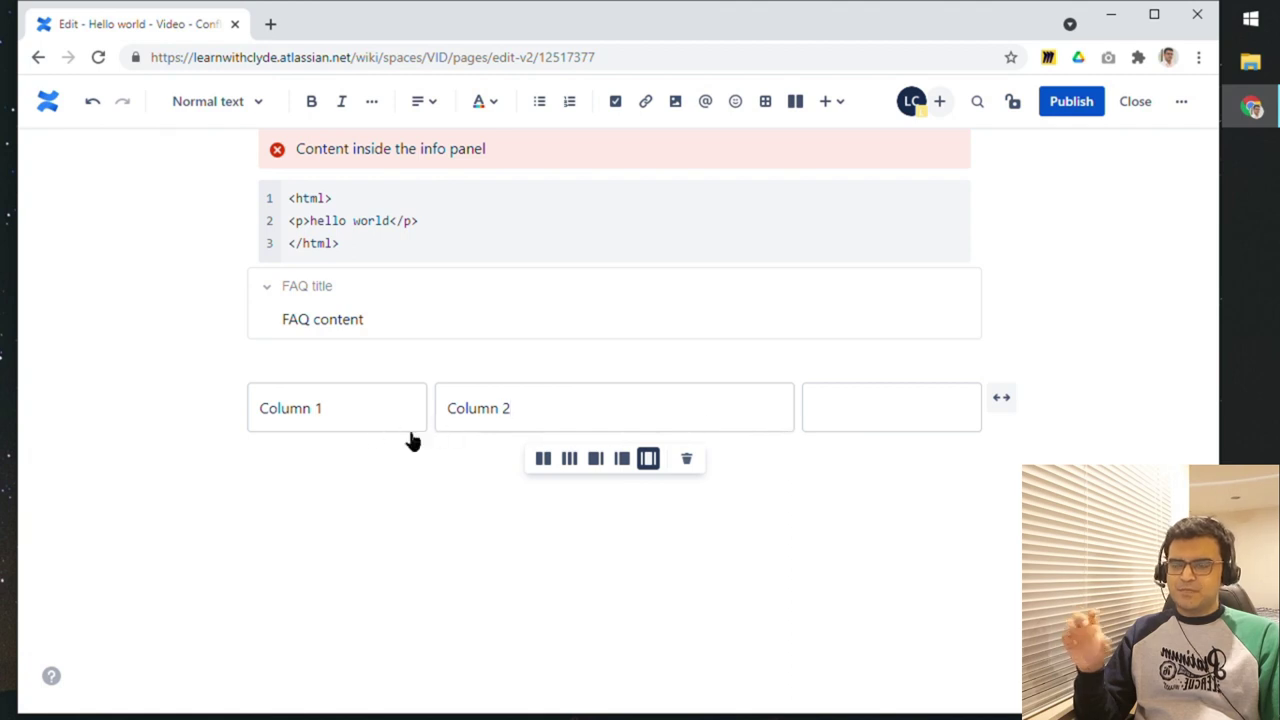
click(542, 458)
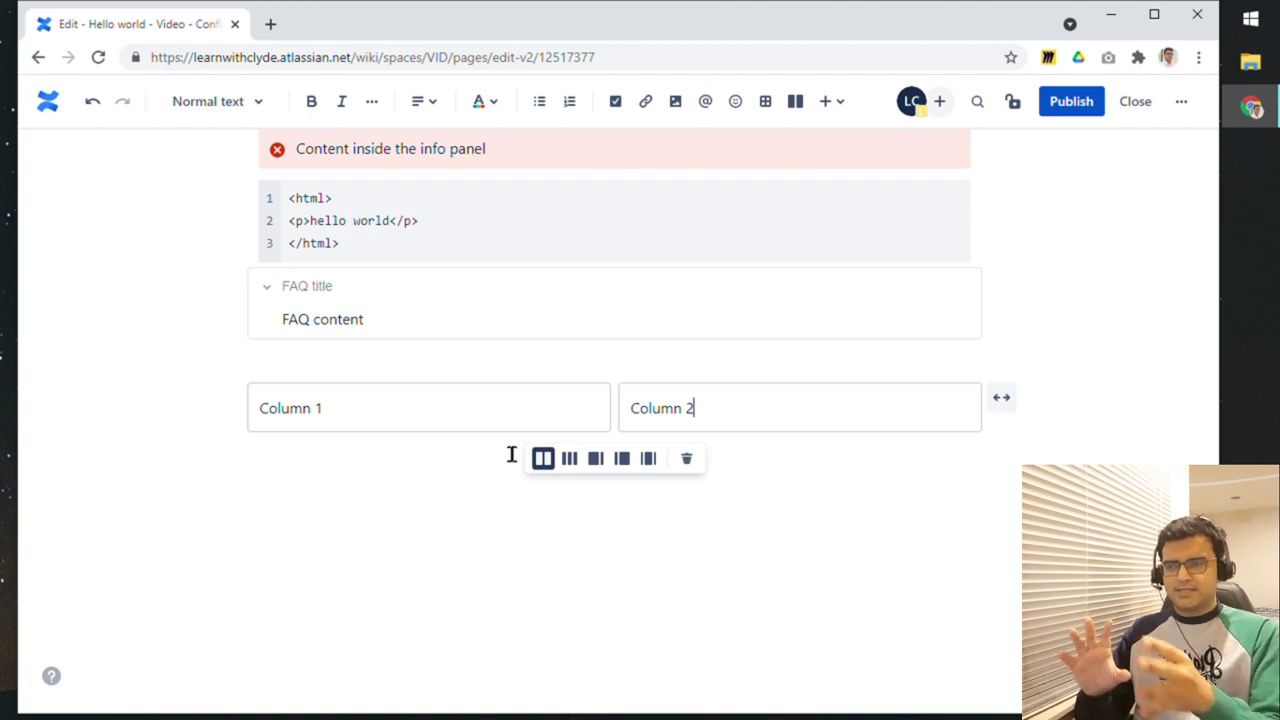
- Add a smiling halo emoji on a new line below "Column 1" in the layout's first column
click(491, 404)
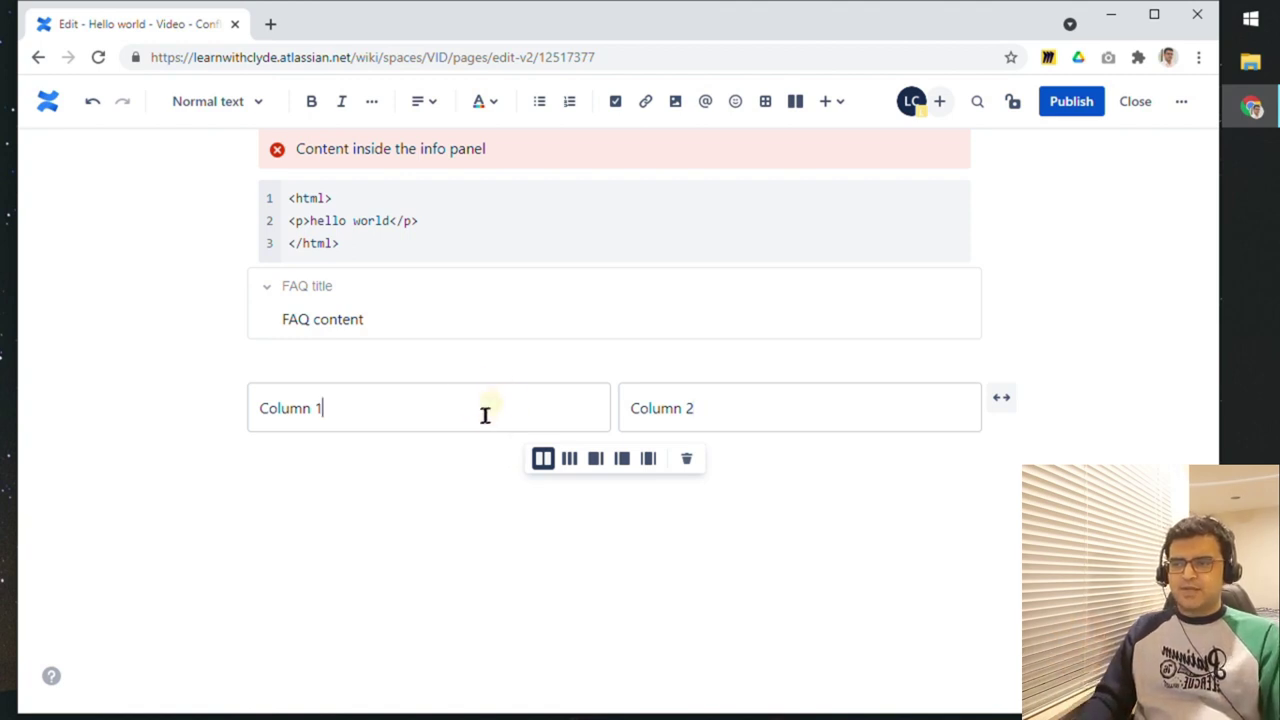
key(Return)
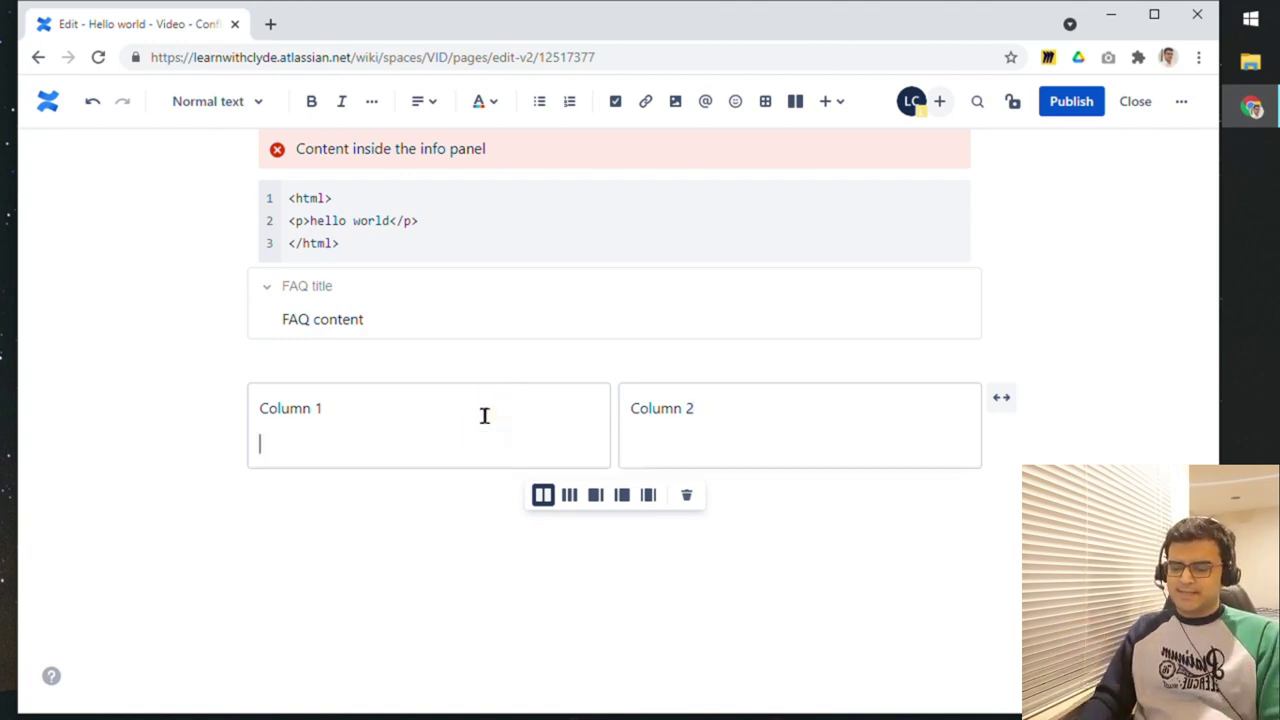
text(/sla)
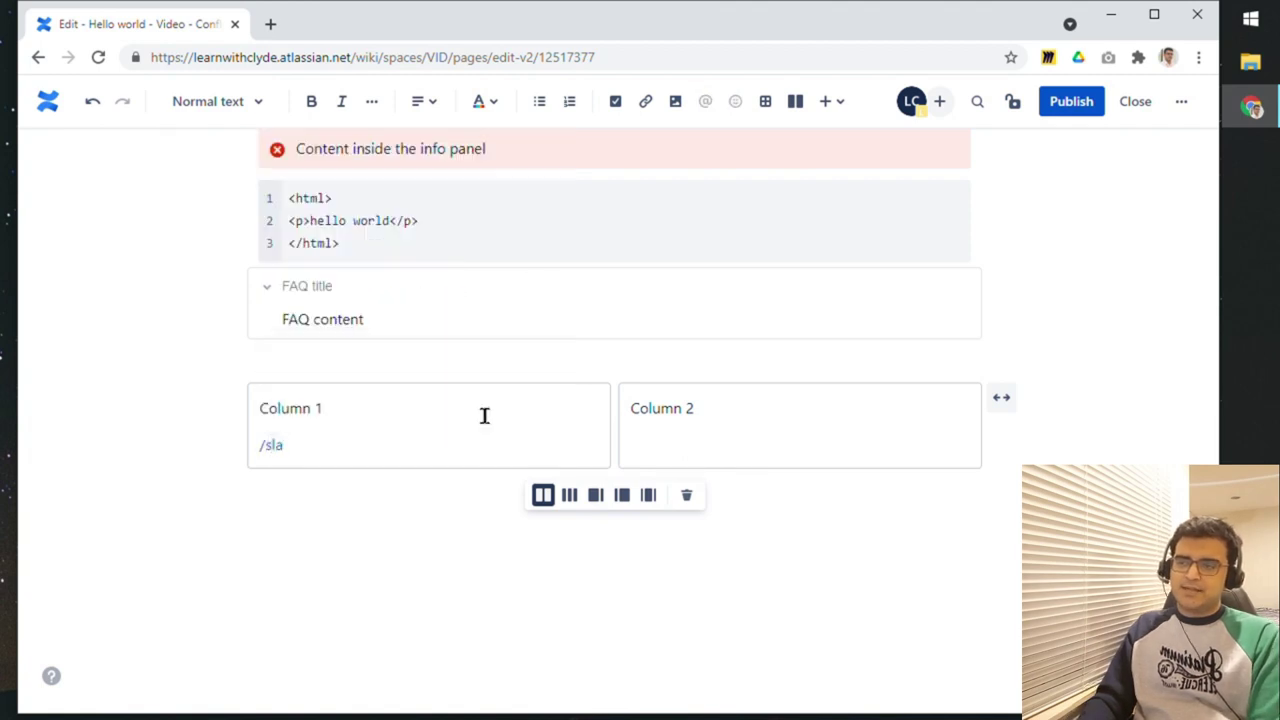
key(BackSpace)
key(BackSpace)
key(BackSpace)
text(emo)
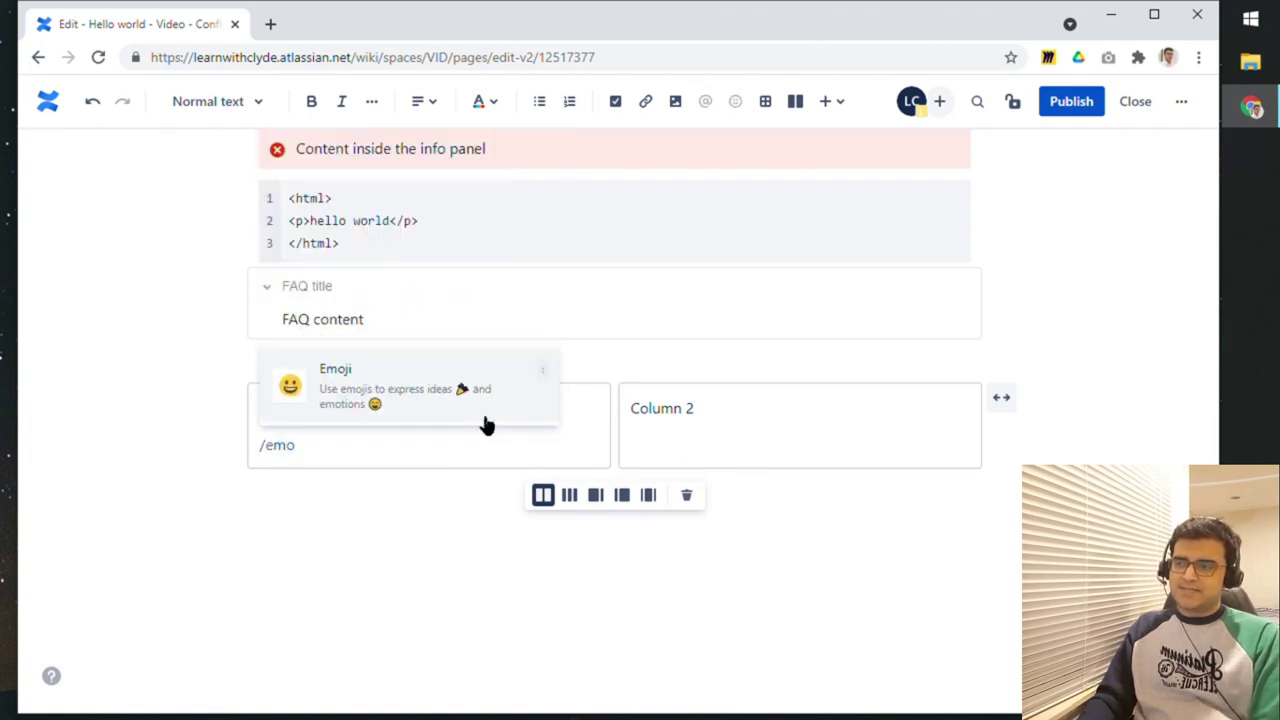
click(485, 422)
click(485, 420)
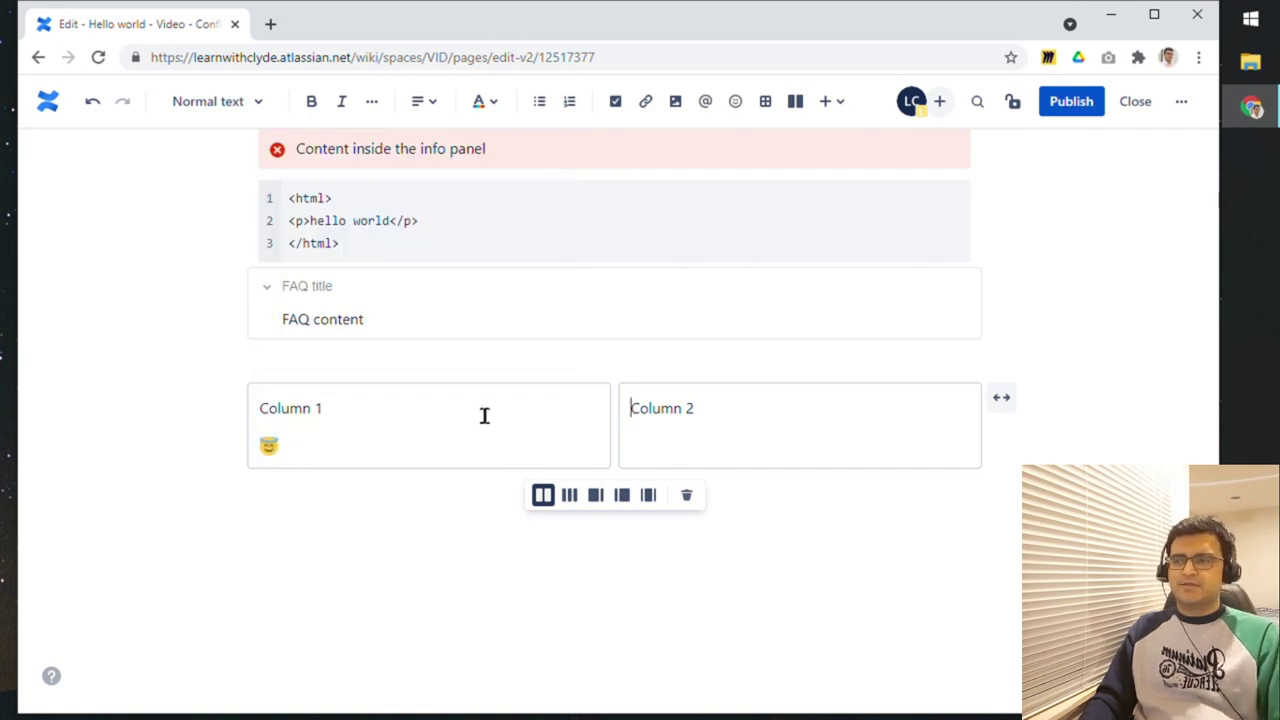
- Make the "Column 1" text in the layout's first column bold
scroll(483, 414, up, 5)
scroll(417, 391, down, 6)
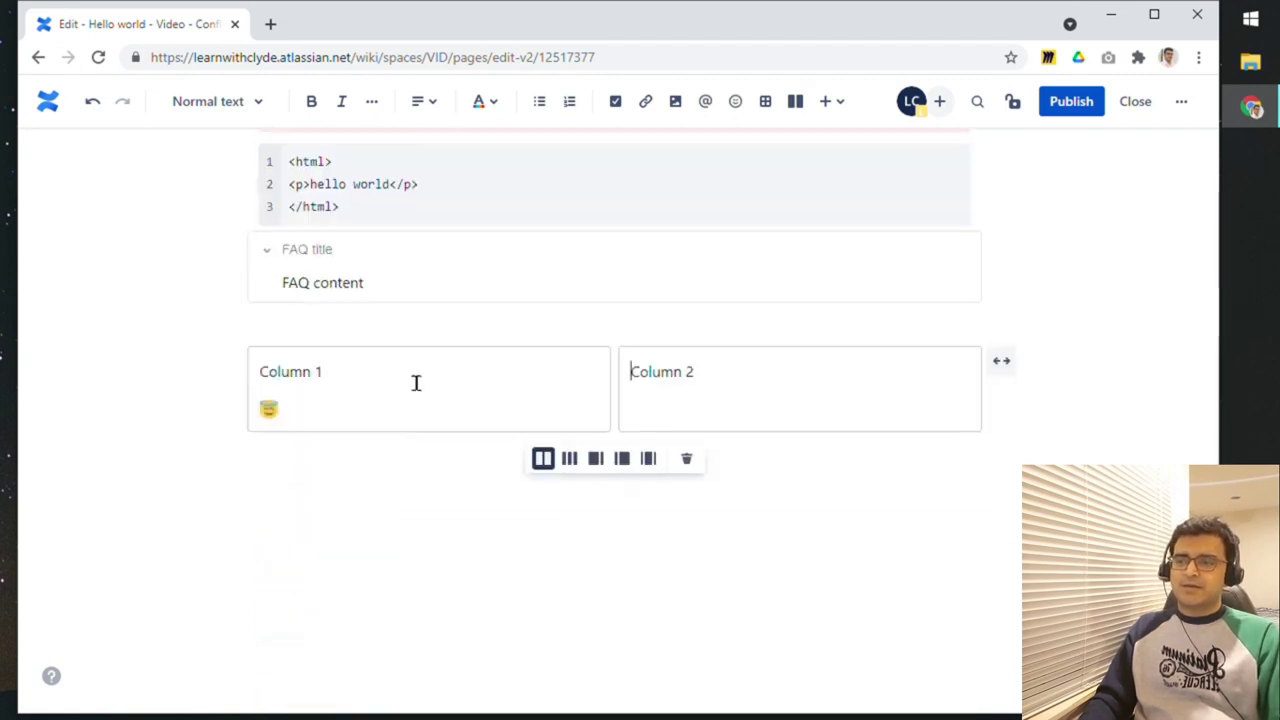
drag(349, 369, 237, 366)
click(244, 368)
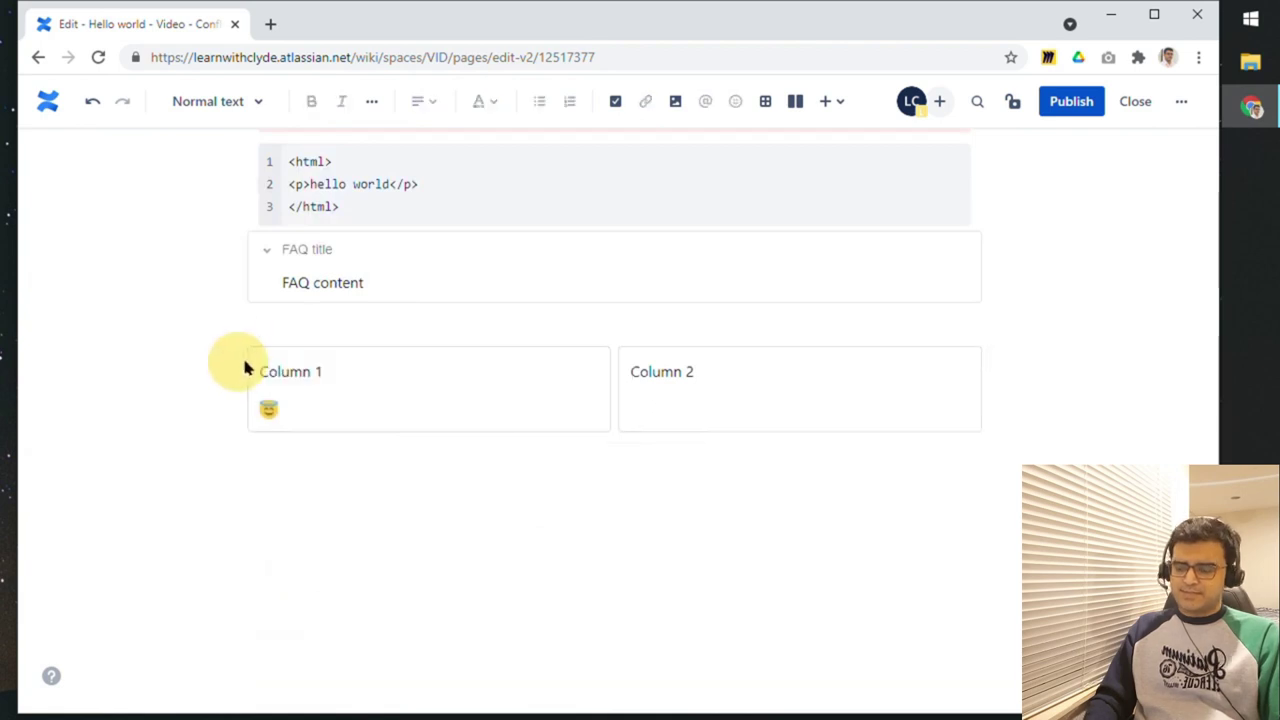
click(338, 372)
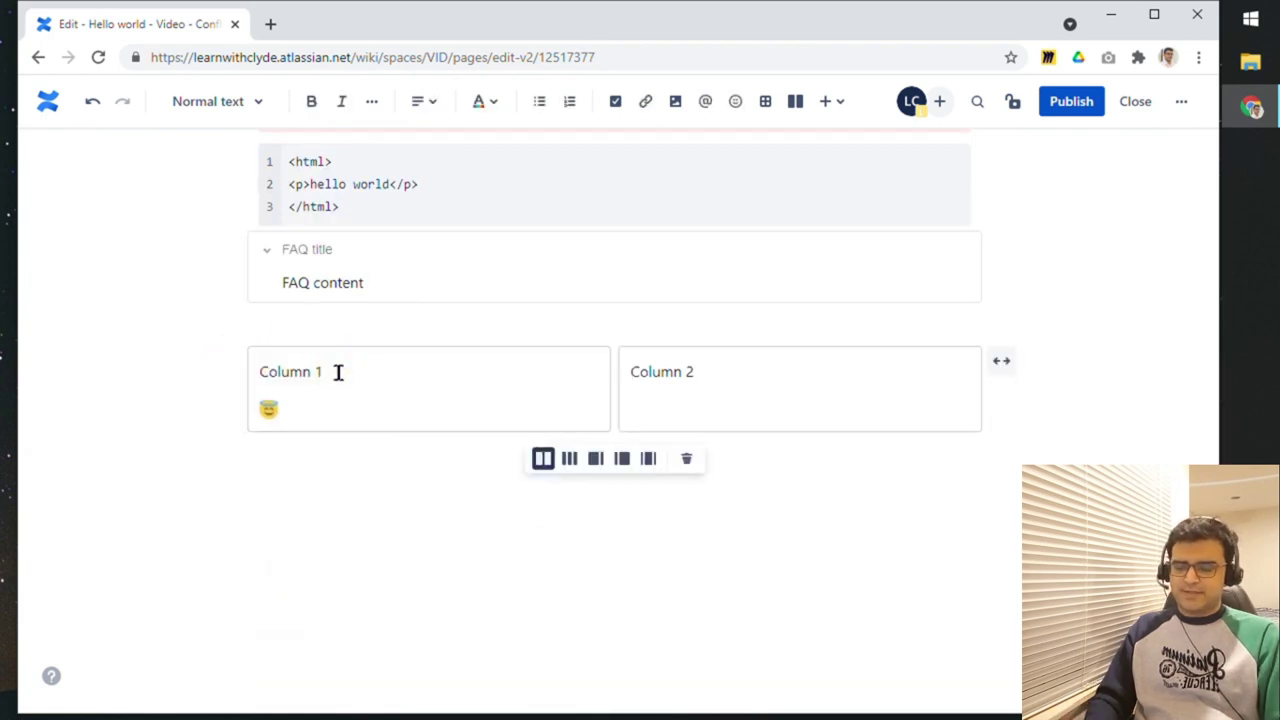
triple_click(338, 372)
key(ctrl+b)
key(Left)
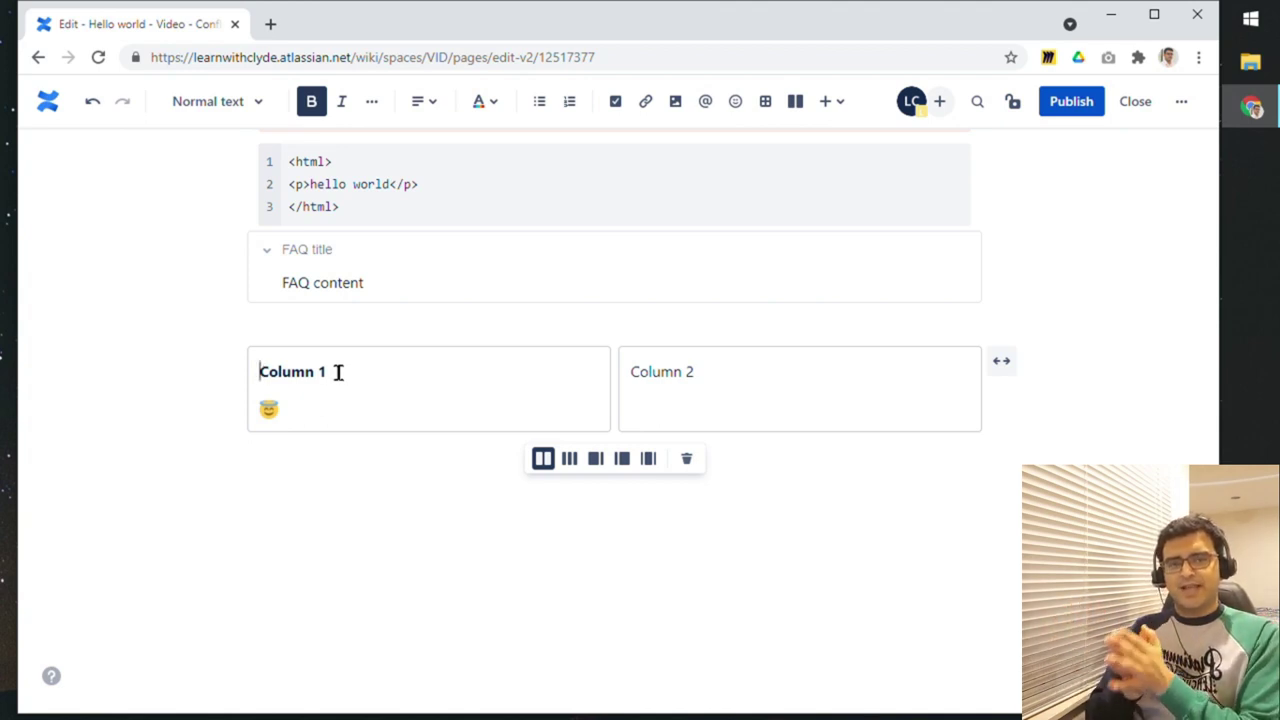
scroll(606, 430, up, 5)
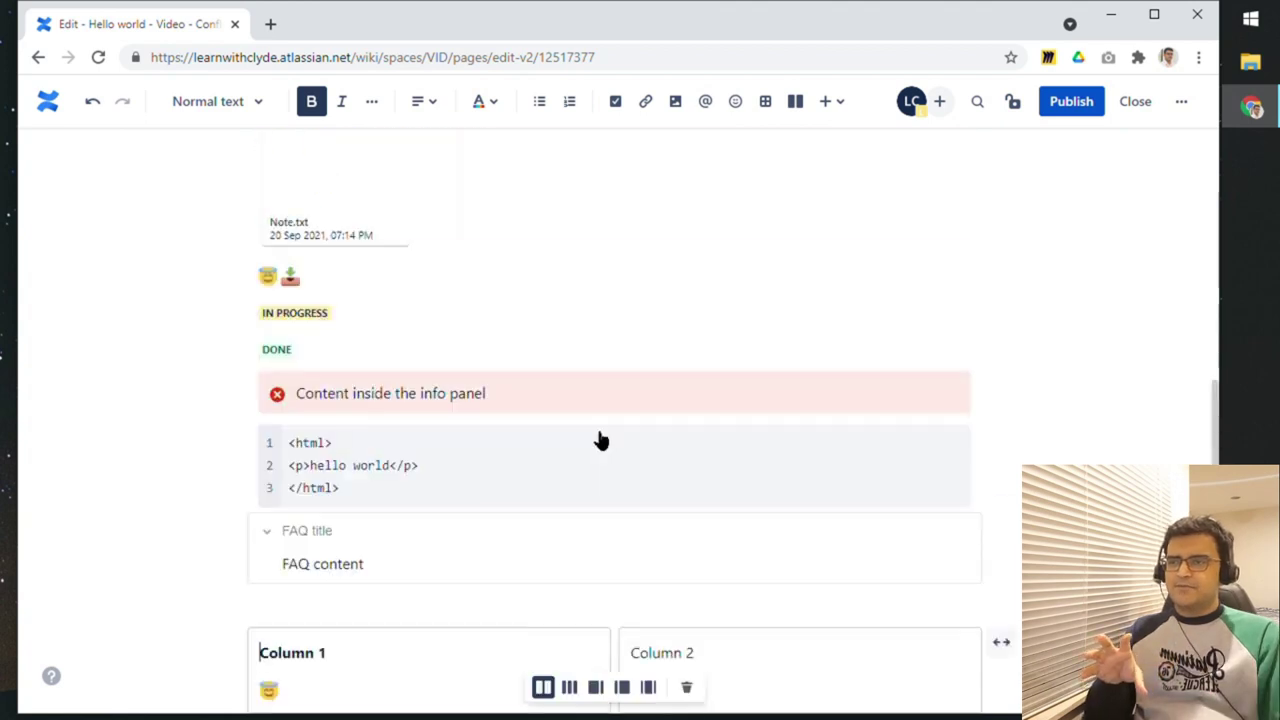
click(703, 371)
scroll(697, 363, down, 3)
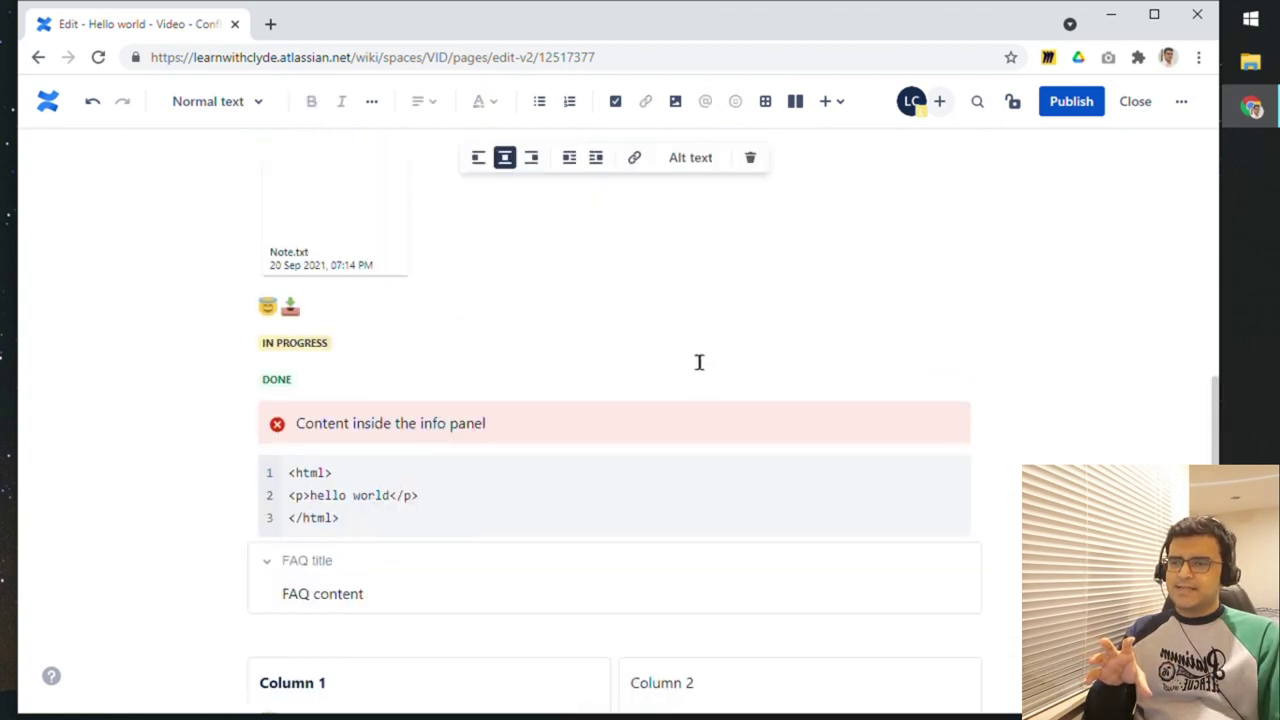
click(702, 340)
scroll(702, 345, down, 3)
click(731, 202)
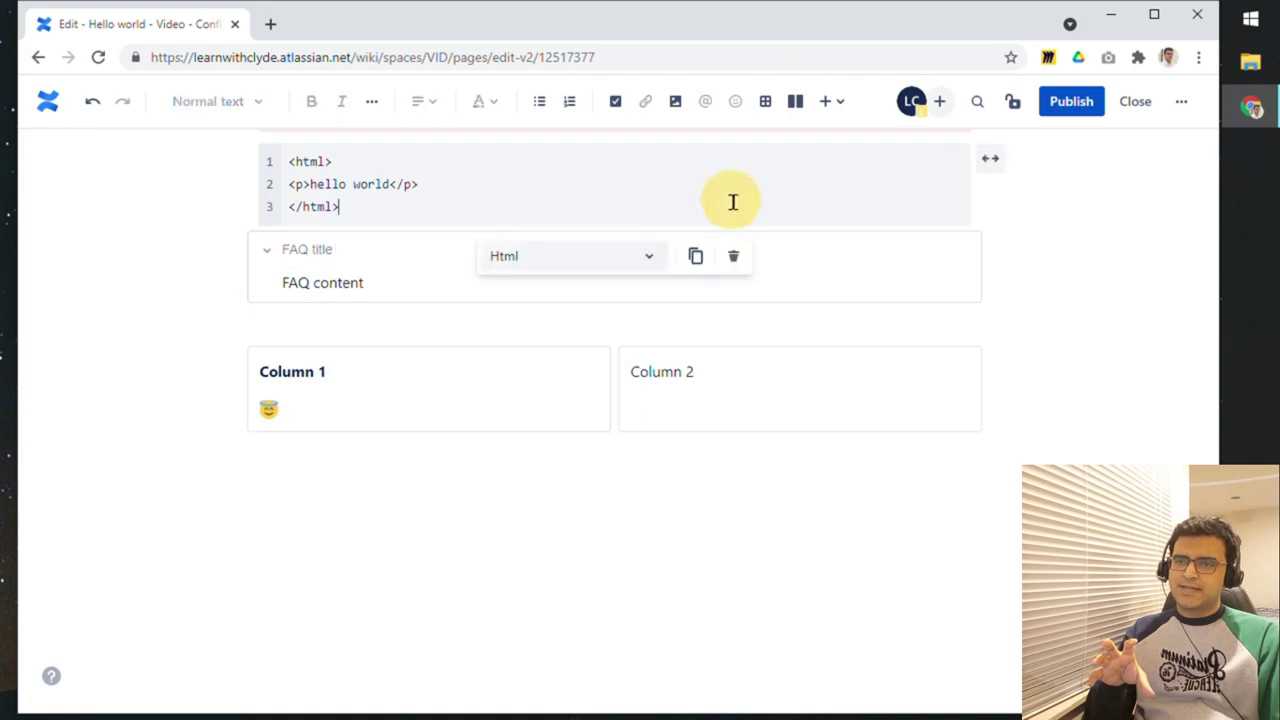
- Widen the two-column layout below the FAQ expand to the wide width
click(930, 388)
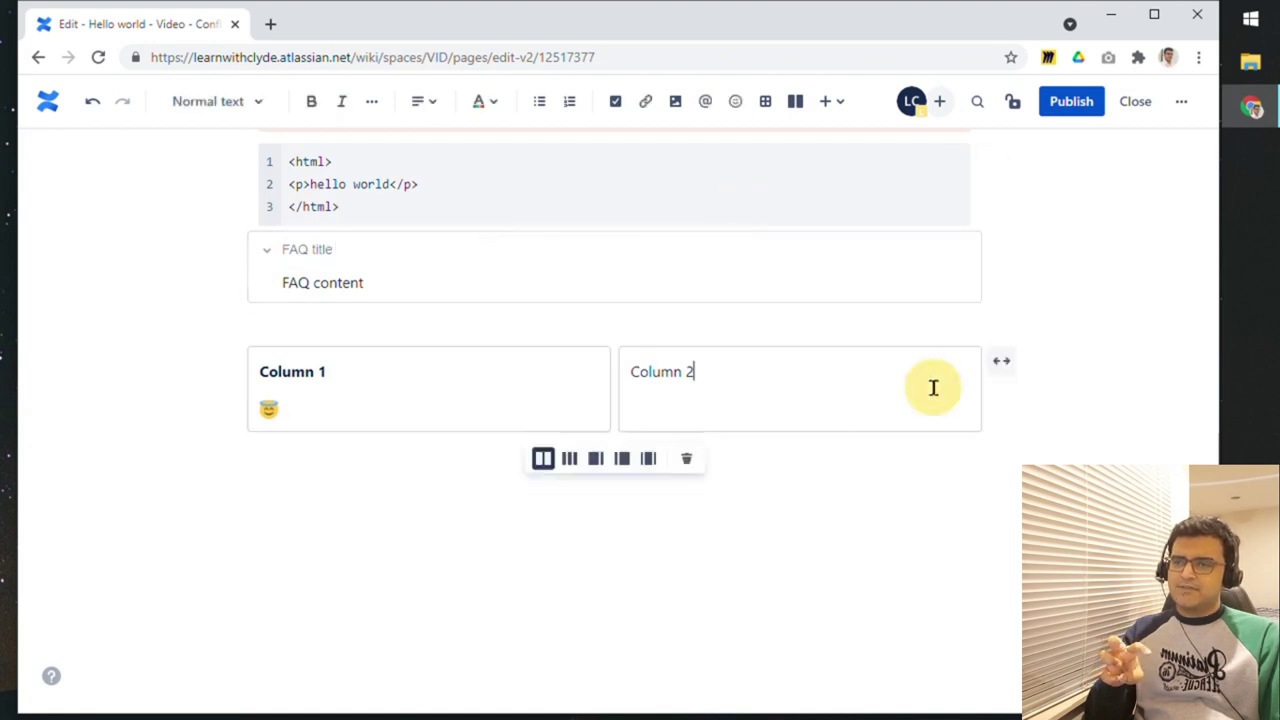
click(1004, 374)
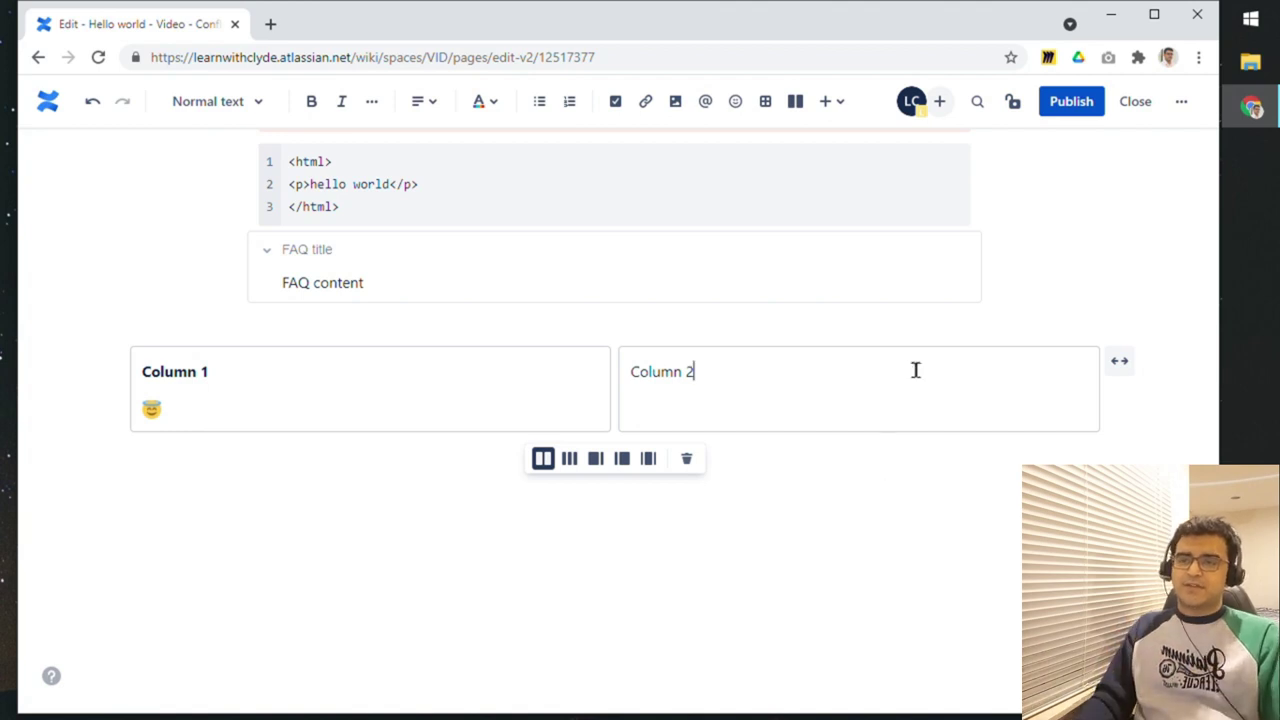
- Publish the Hello world page and review the published content from the column layout up to the page title
click(1074, 116)
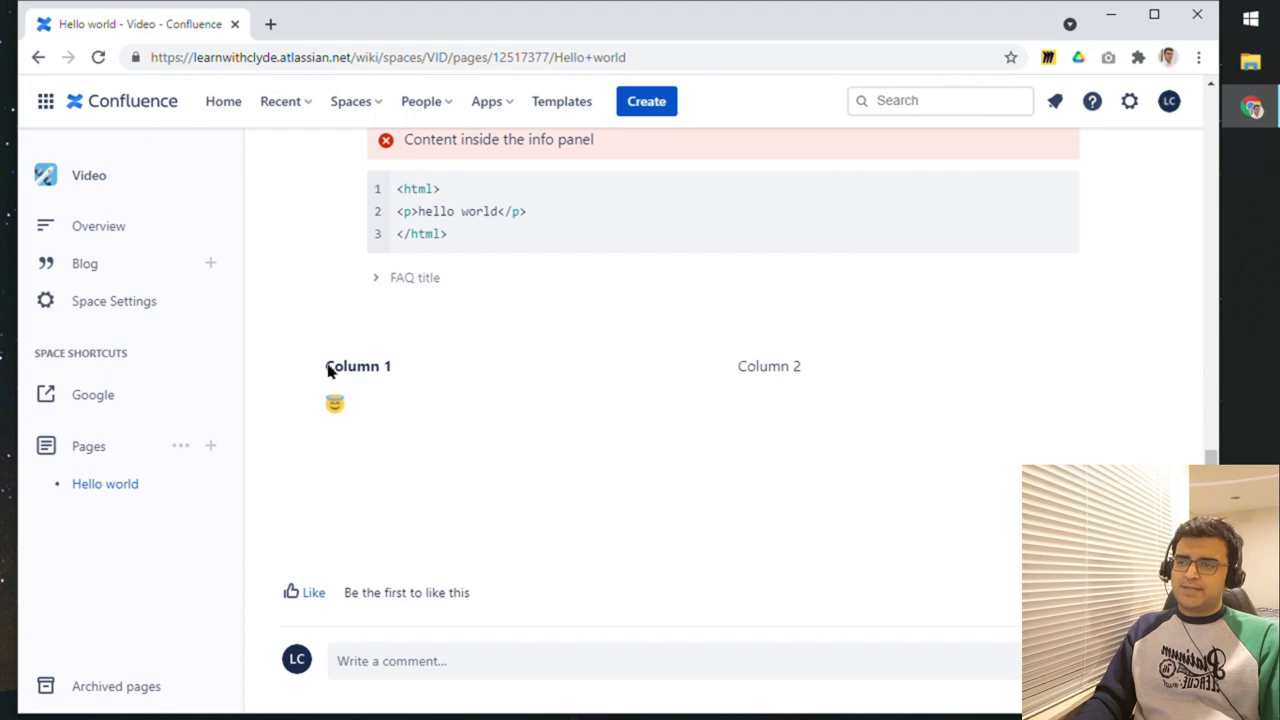
scroll(308, 480, up, 3)
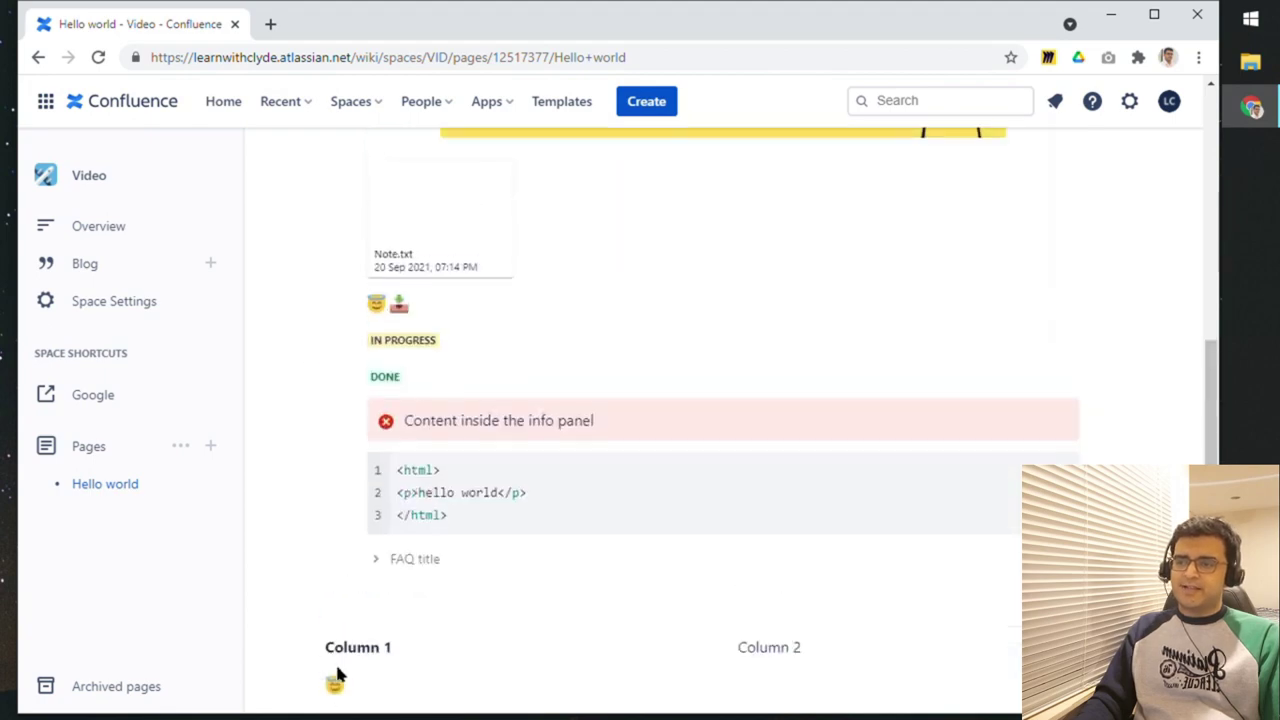
scroll(337, 676, up, 3)
scroll(423, 427, up, 5)
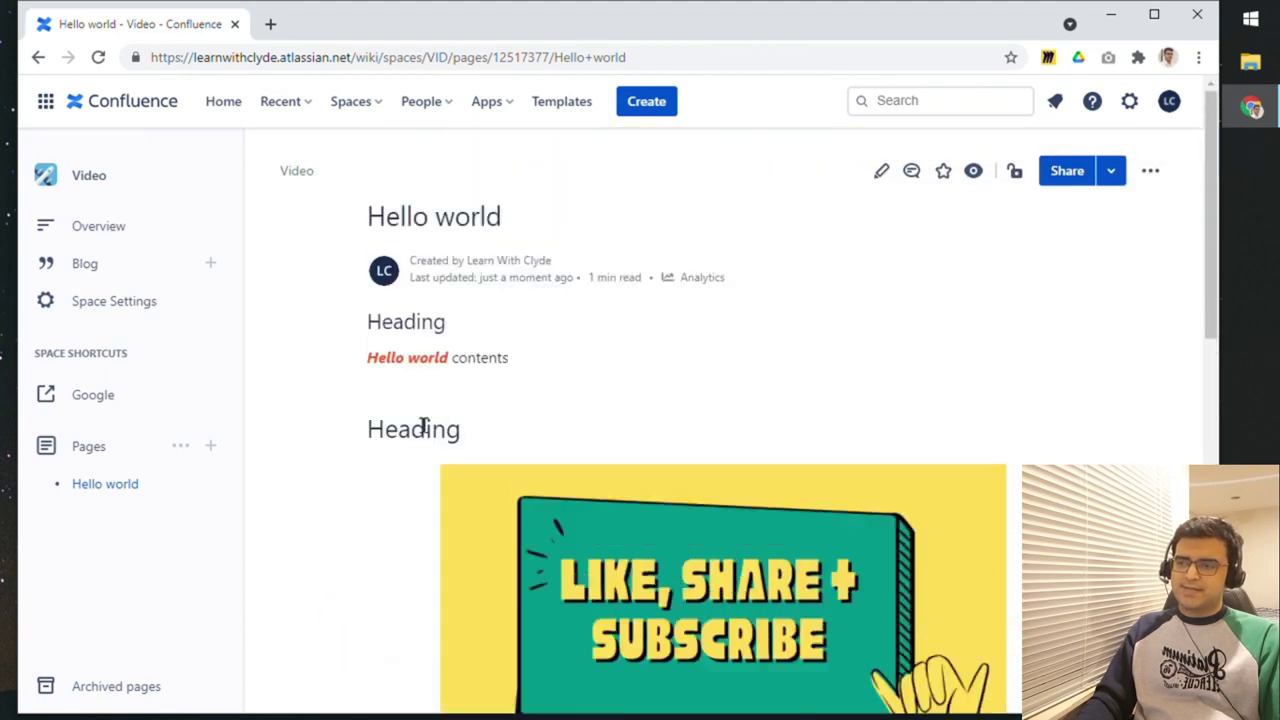